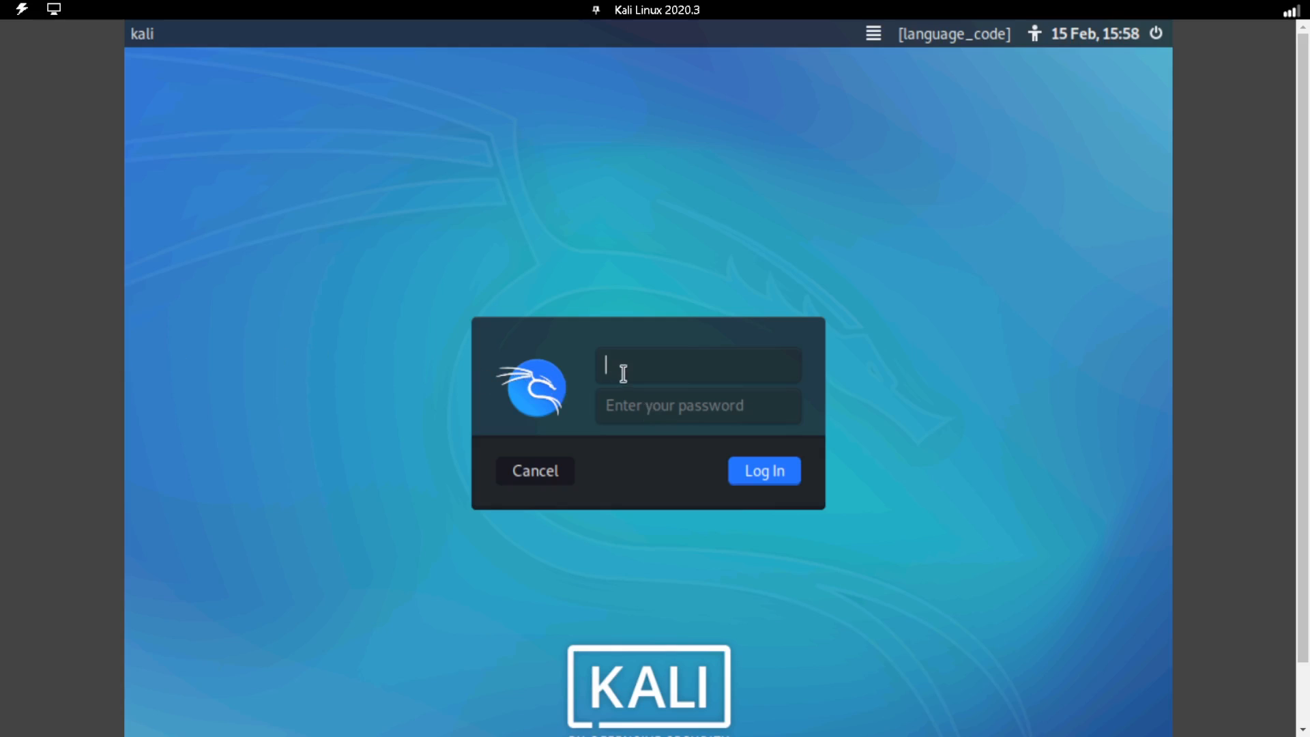
Log in to the Kali Linux machine with the kali username and the account password.
text(kali)
key(Tab)
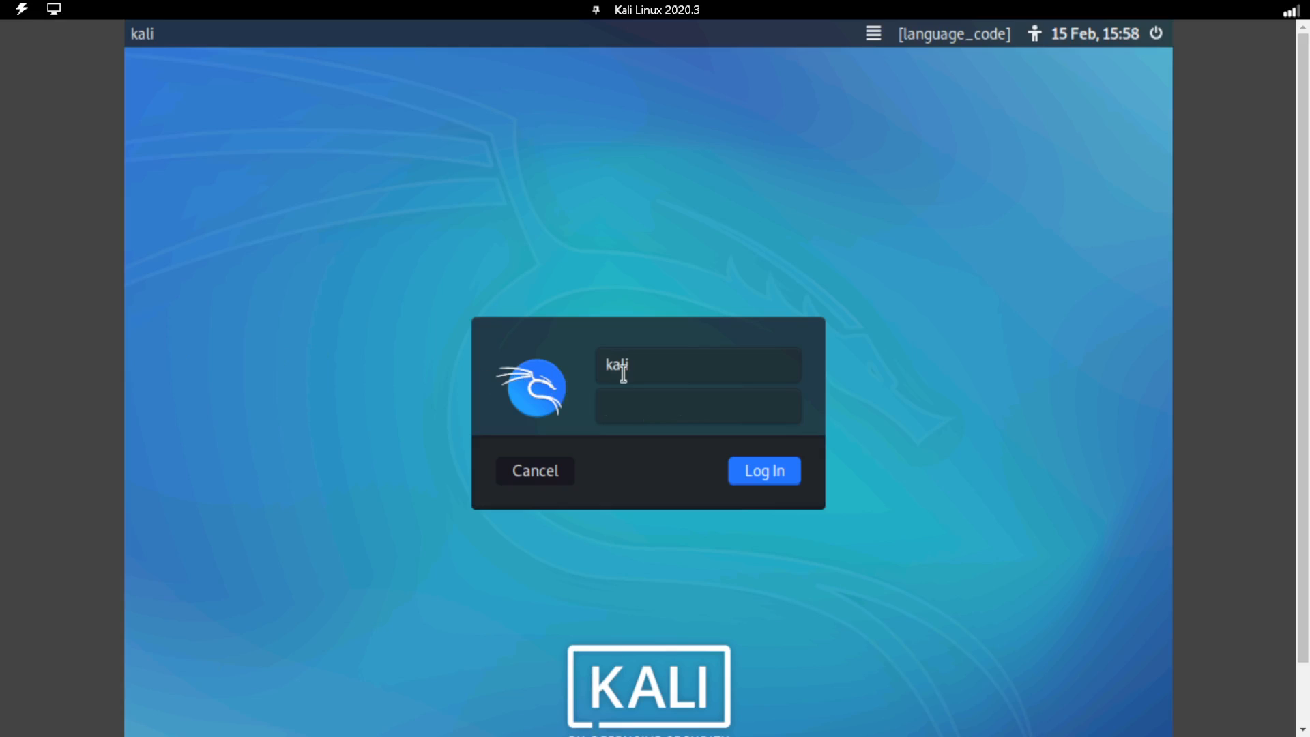
text(kkaliali)
key(Return)
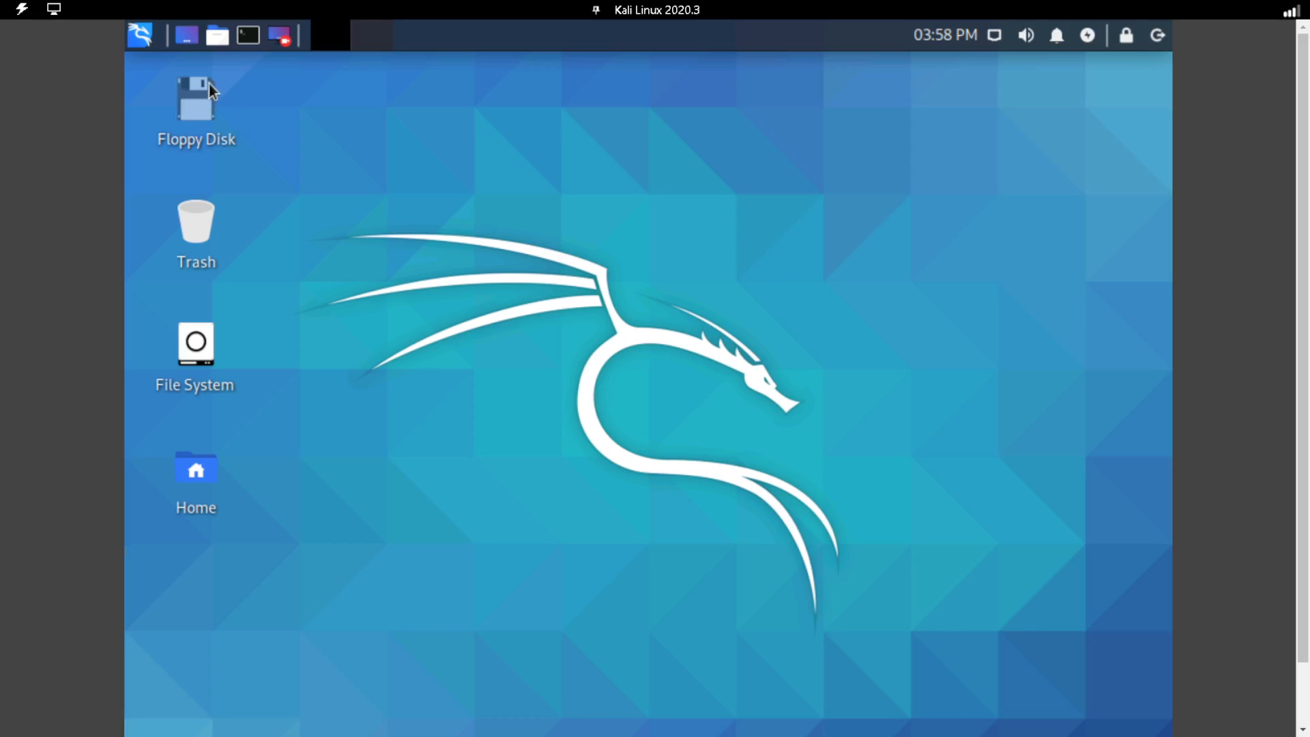
Open a terminal and scan host 10.1.16.12 with nmap, redirecting the output to nmap.txt.
click(252, 42)
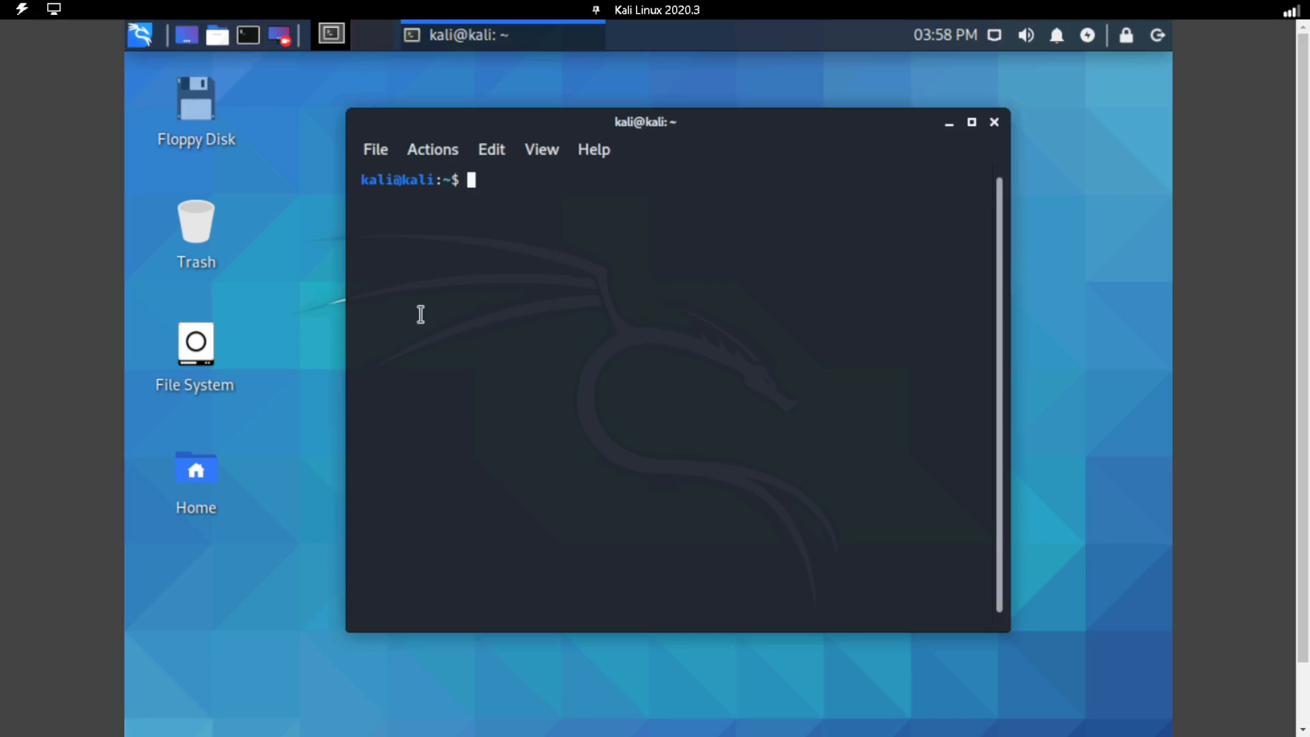
text(nmap 10.1.16.12)
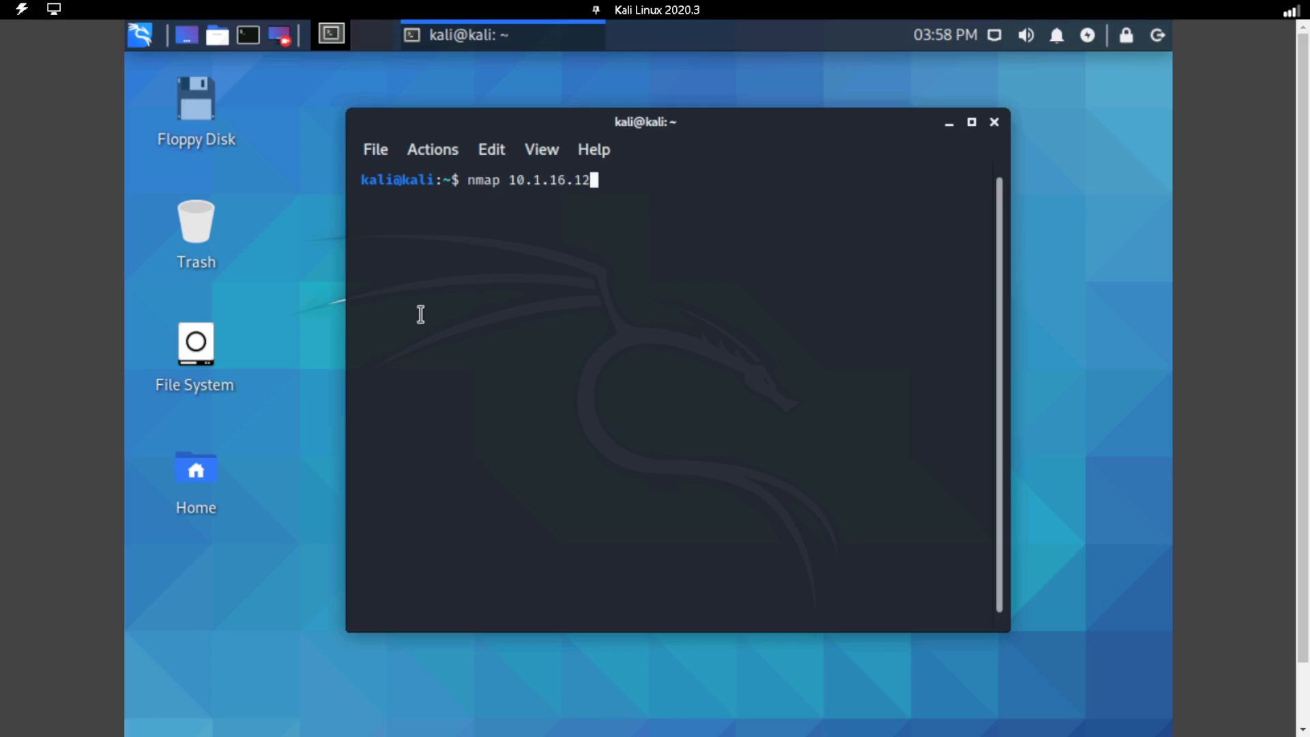
text( > nmap.txt)
key(Return)
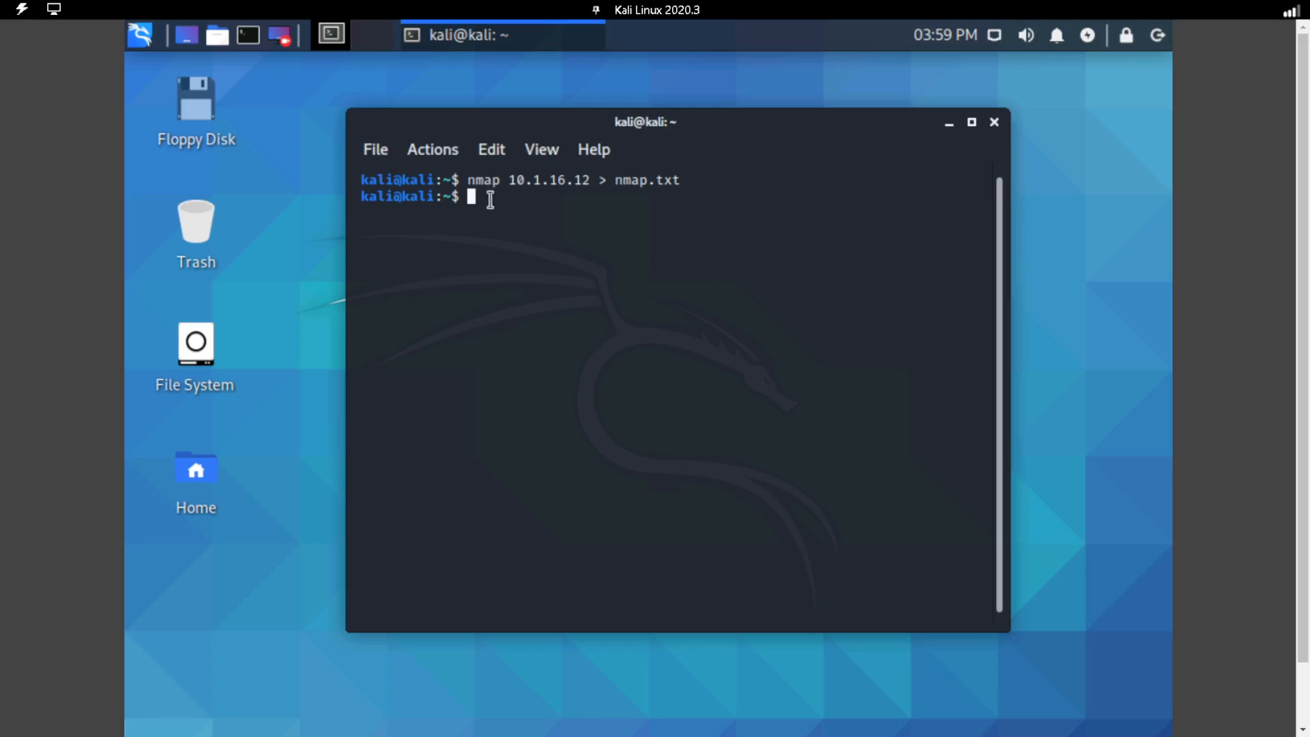
Display the contents of nmap.txt with cat.
text(cat)
text( nmap)
text(.xtx)
key(BackSpace)
key(BackSpace)
key(BackSpace)
text(txt)
key(Return)
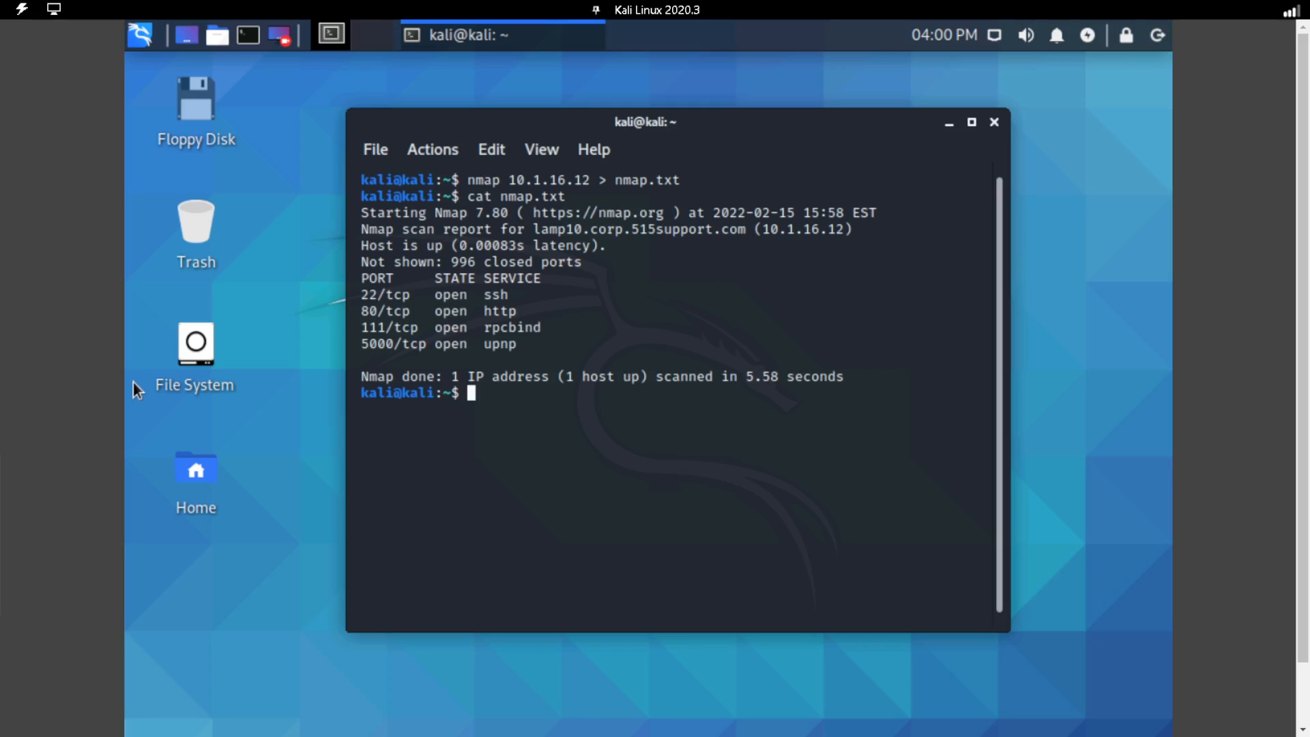
In the lab instructions window, answer question 6 with SSH and HTTP, mark the task as done and score it.
drag(0, 45, 598, 43)
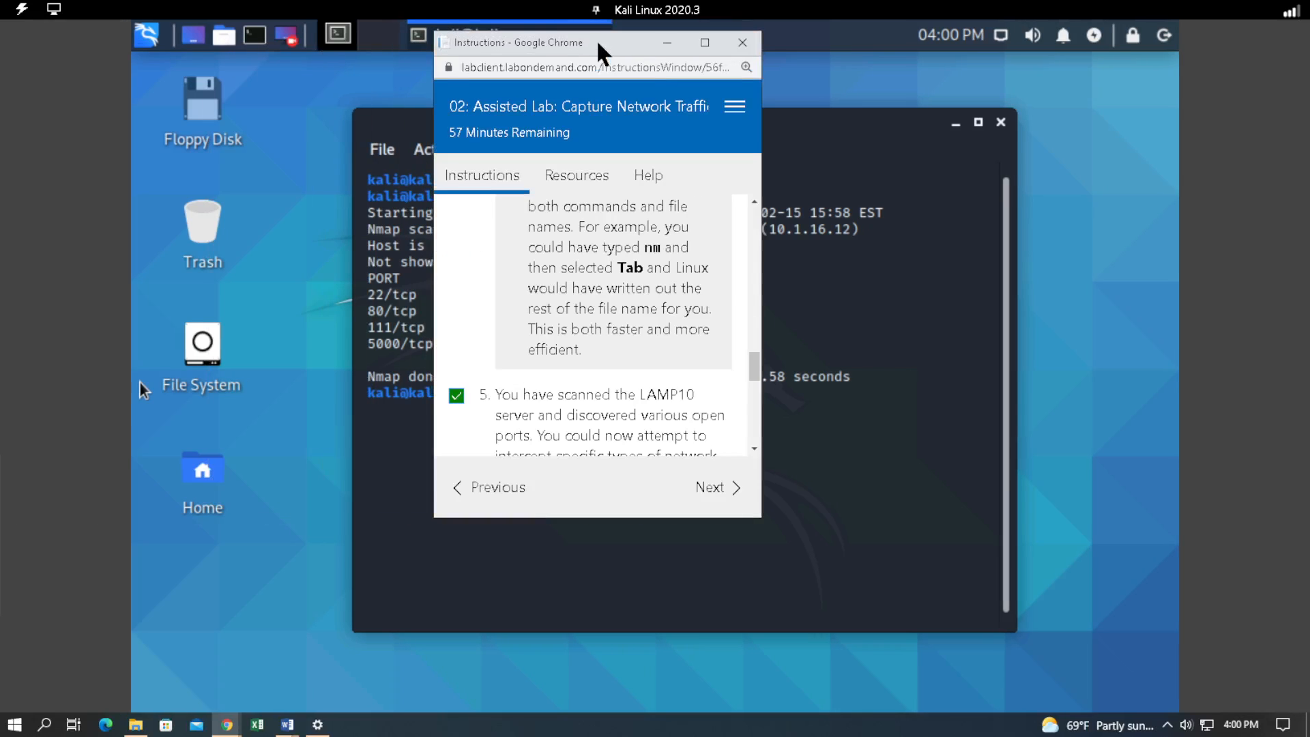
double_click(598, 43)
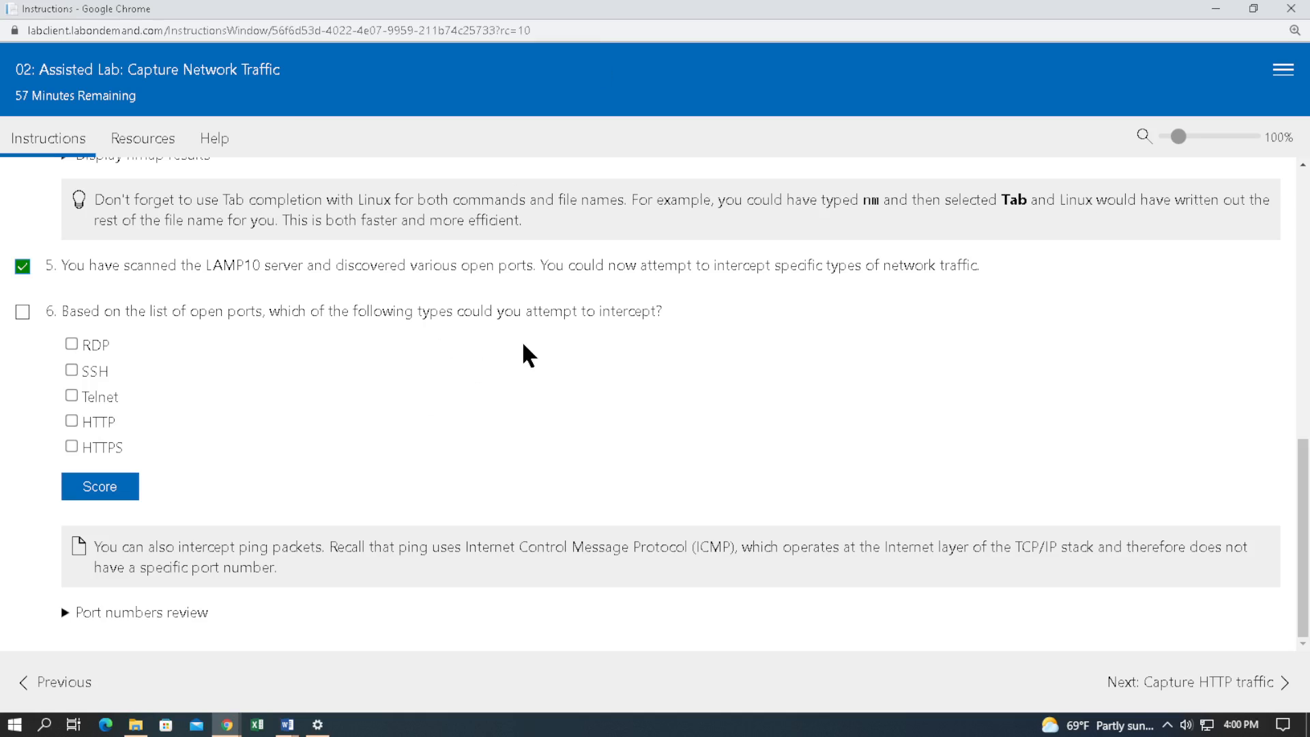
click(72, 371)
click(72, 422)
click(24, 312)
click(85, 483)
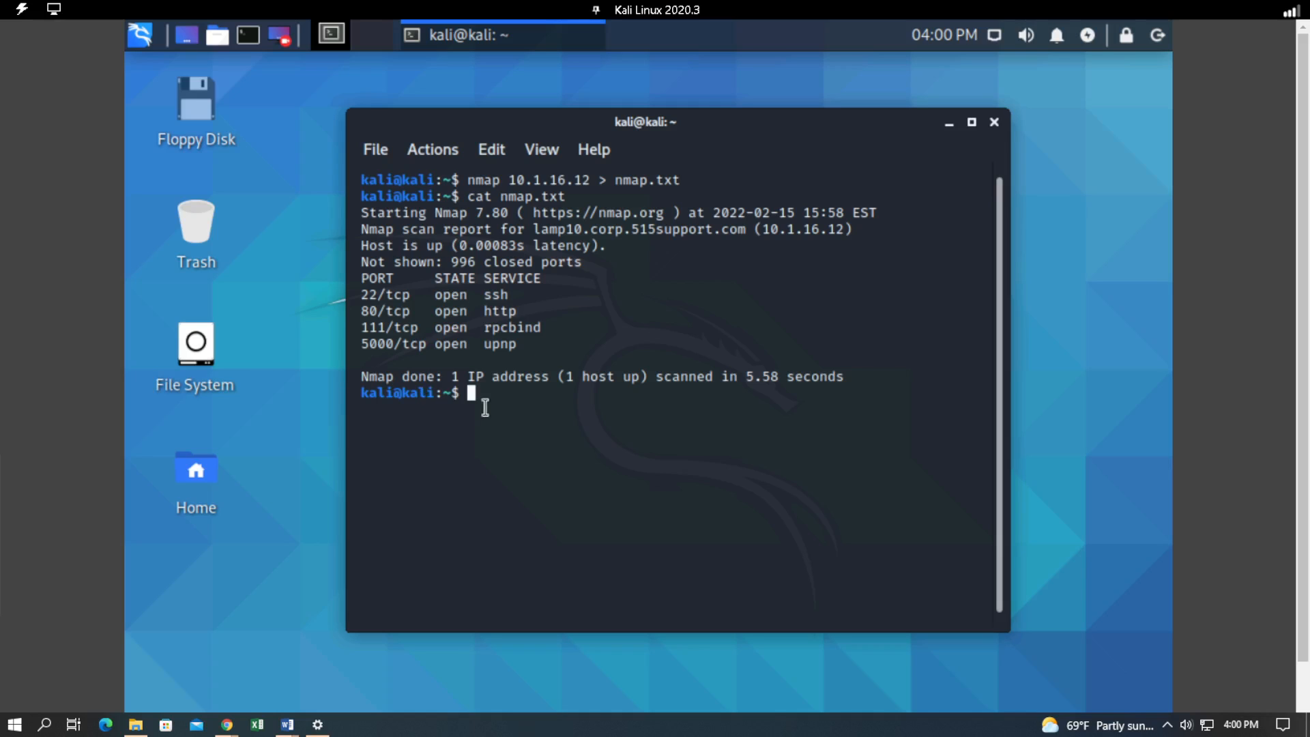
Open the web page at 10.1.16.12 in Firefox from the terminal with "firefox 10.1.16.12".
drag(486, 395, 490, 394)
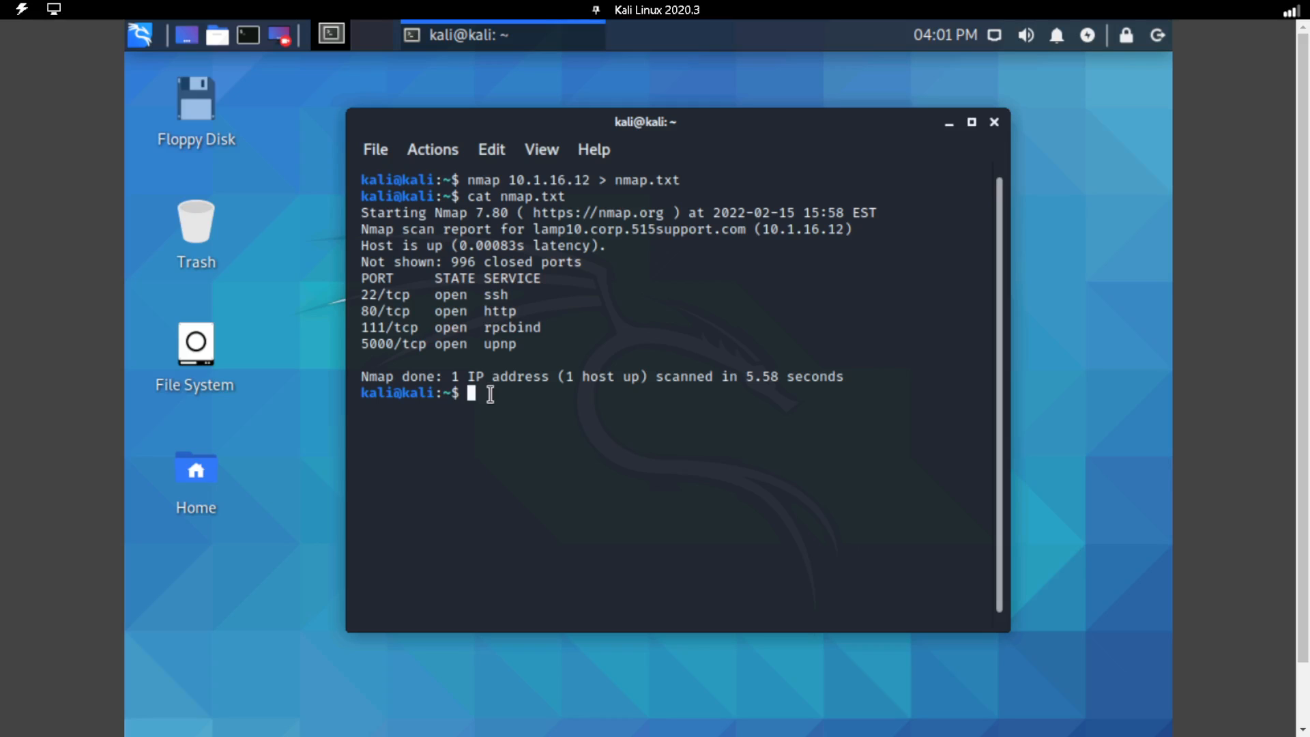
text(firefox 10.1.16.12)
key(Return)
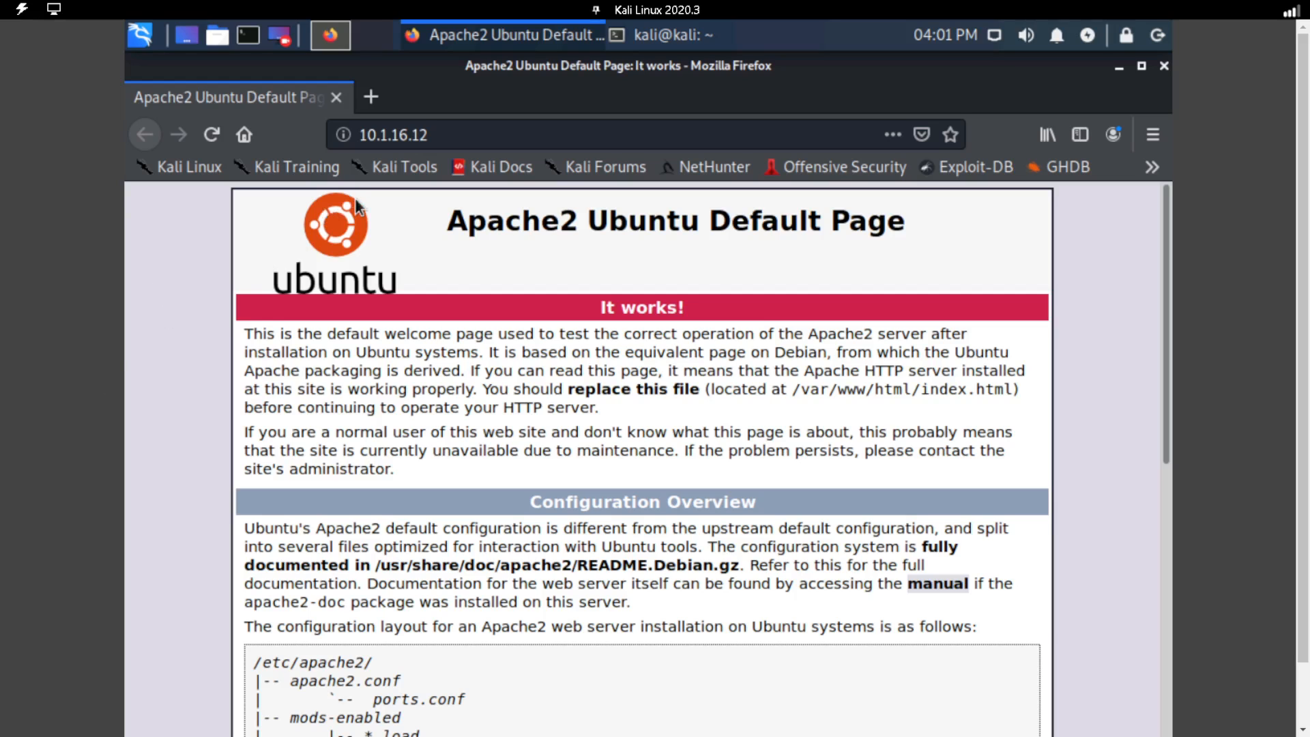
Return to the terminal and open a second terminal tab.
click(686, 37)
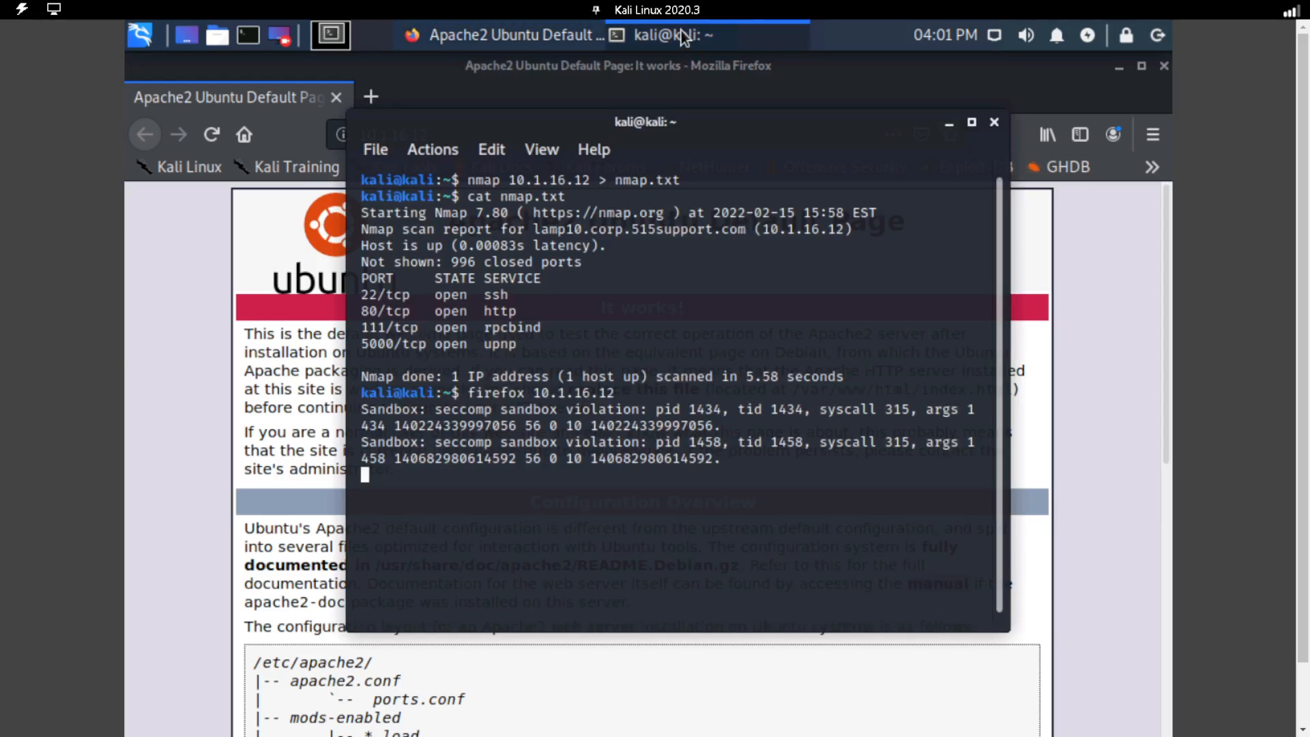
click(378, 151)
click(384, 177)
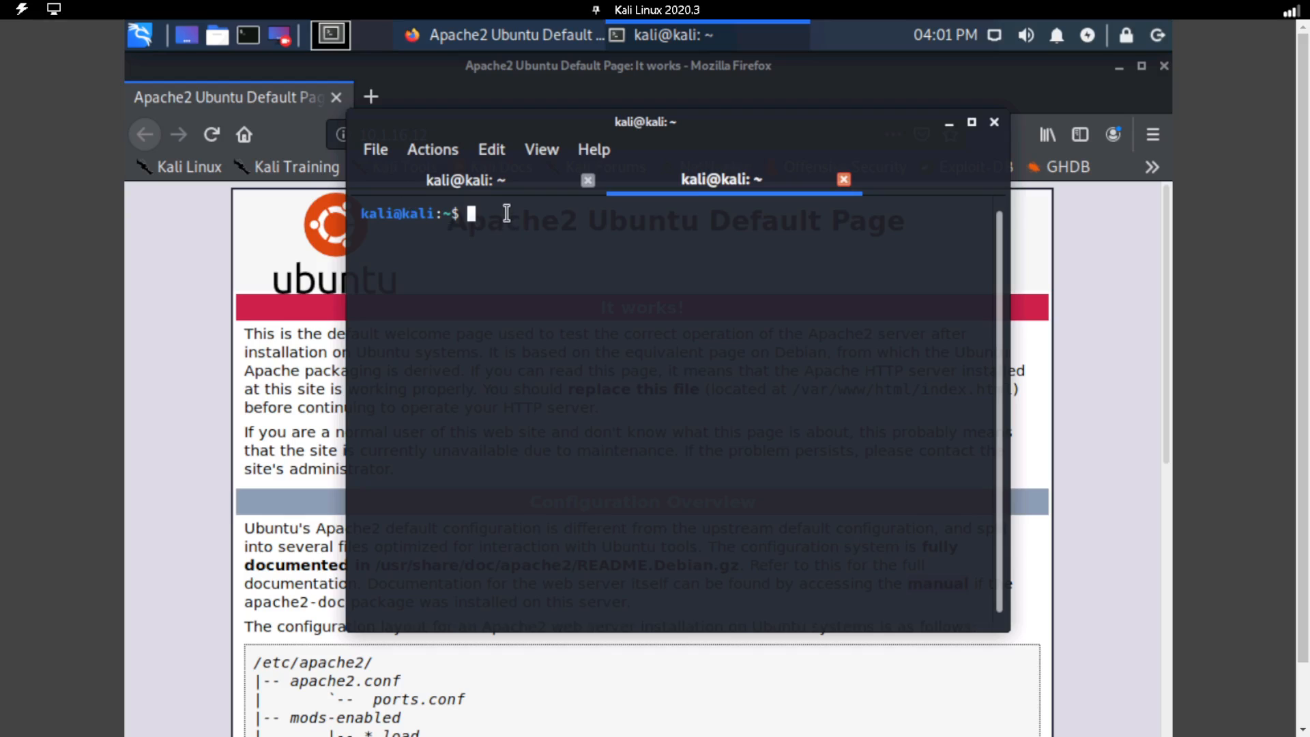
Start a capture with "sudo tcpdump -i eth0 -vv dst 10.1.16.12 and port http -w http.txt", entering the sudo password.
text(sudo tcpdump )
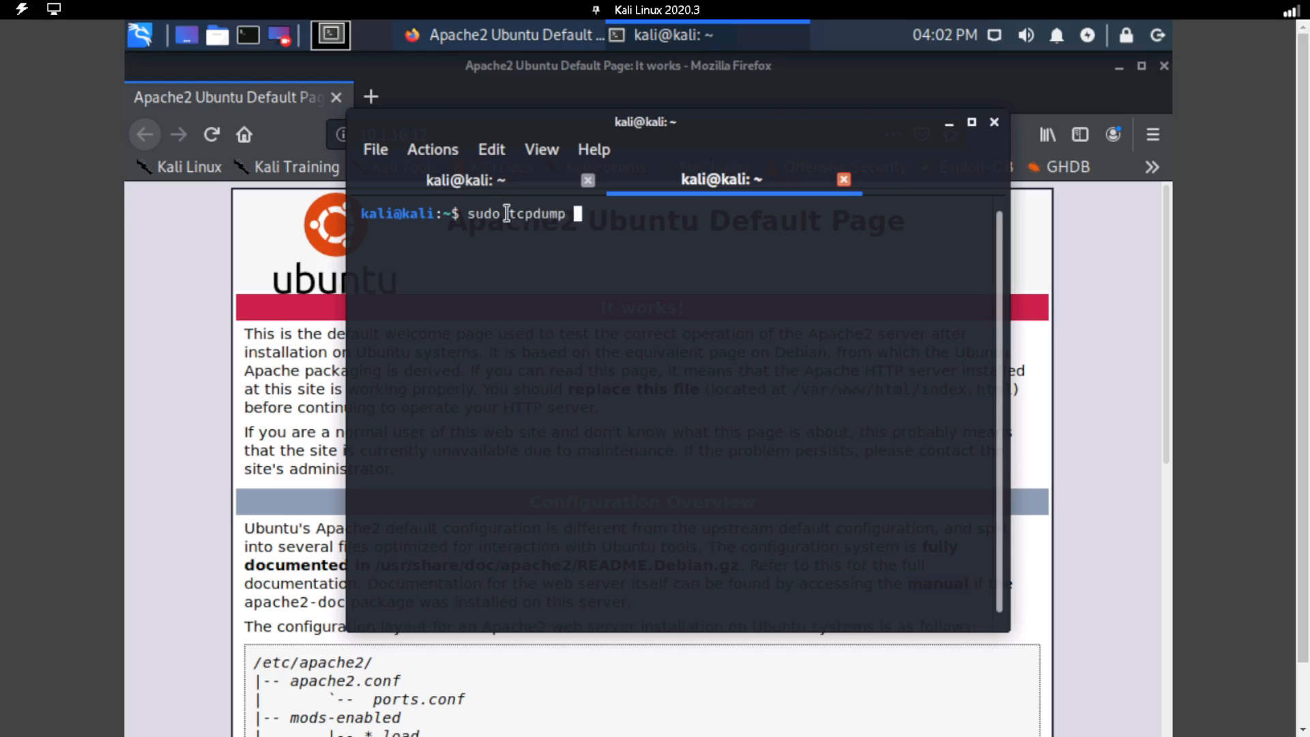
text(-i eth0 -vv dst)
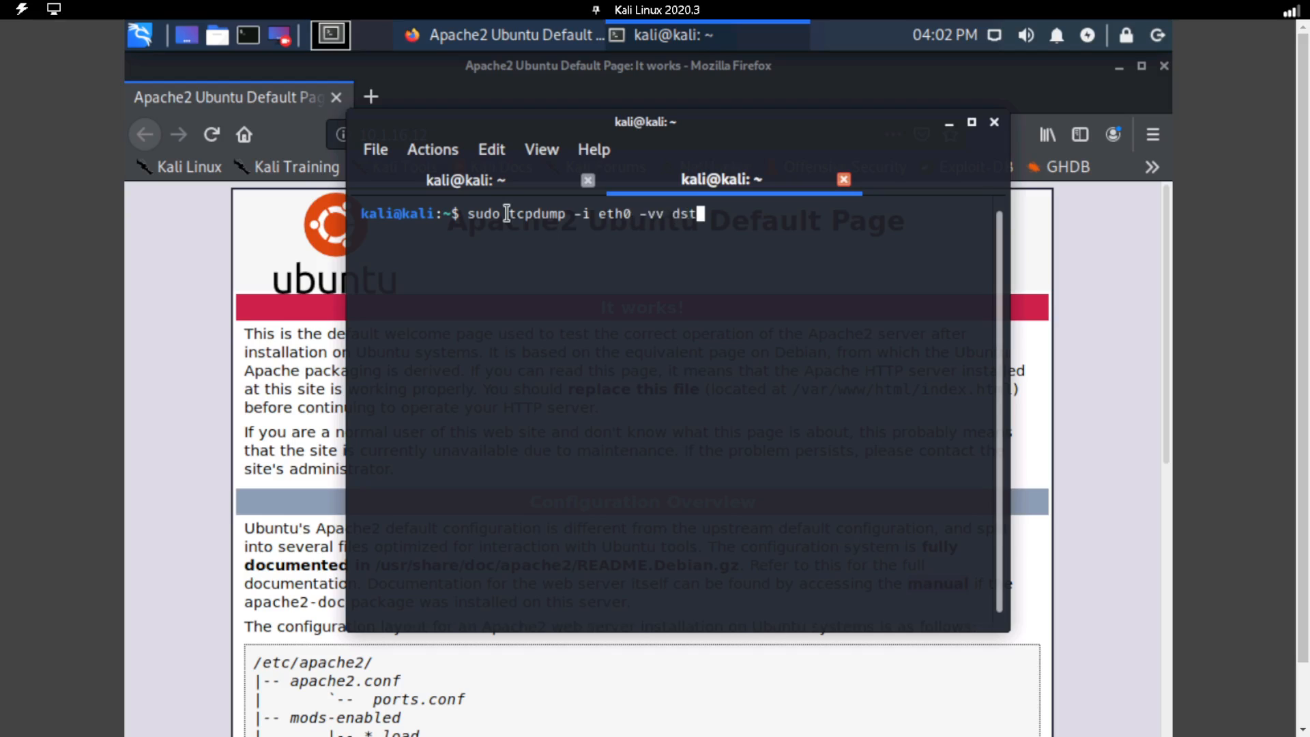
text( 10.1.16.12 and )
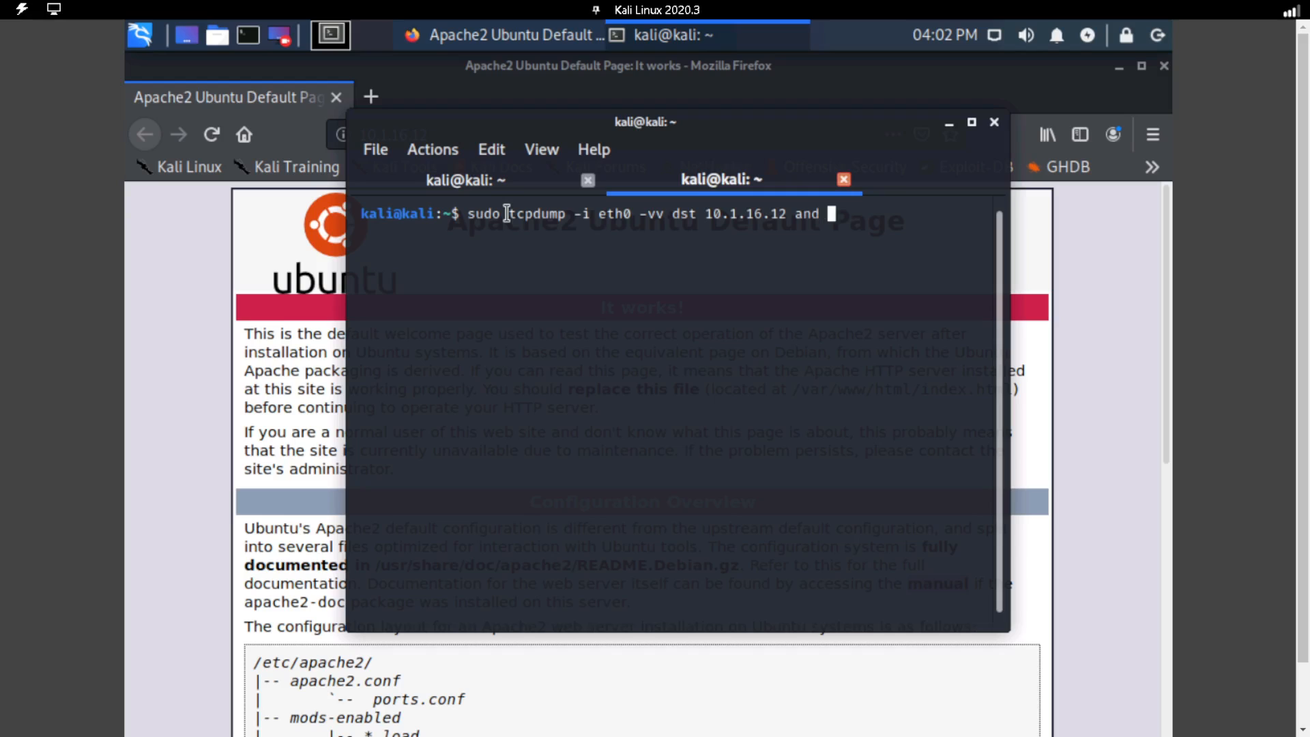
text(port http -w htt)
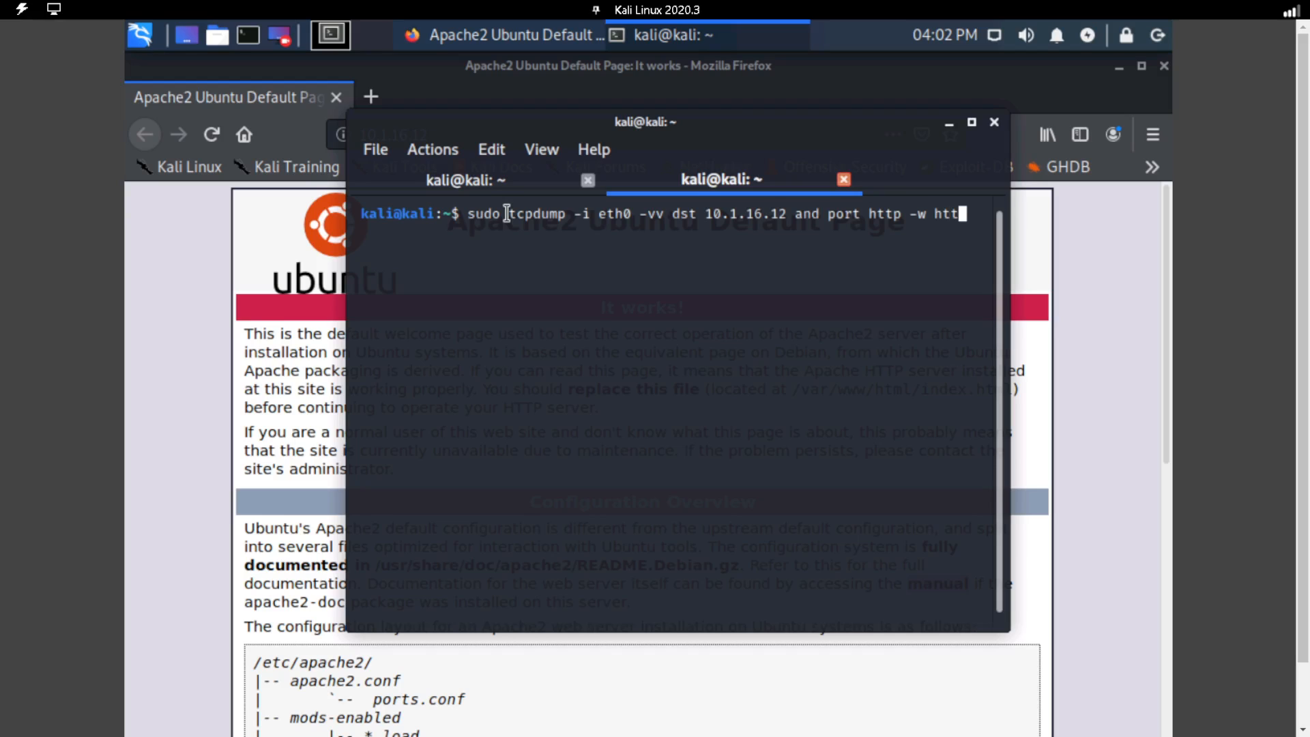
text(p.txt)
key(Return)
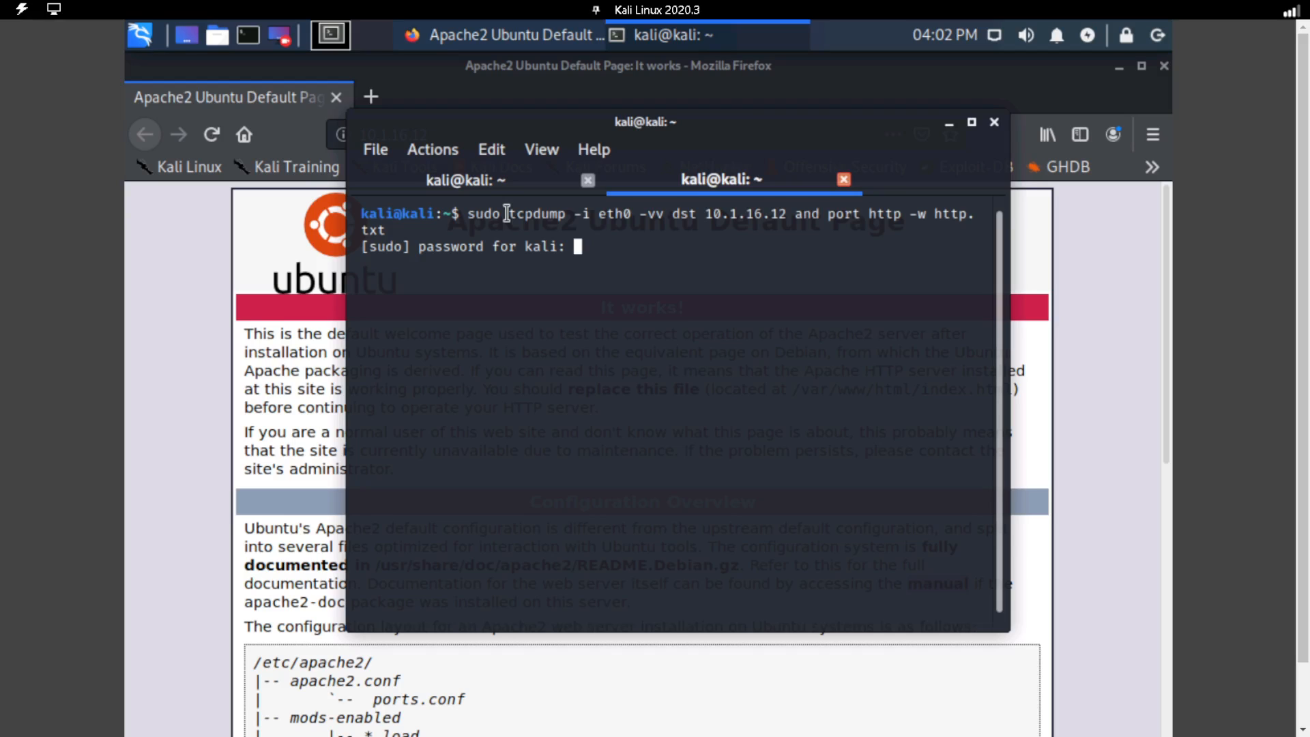
key(Return)
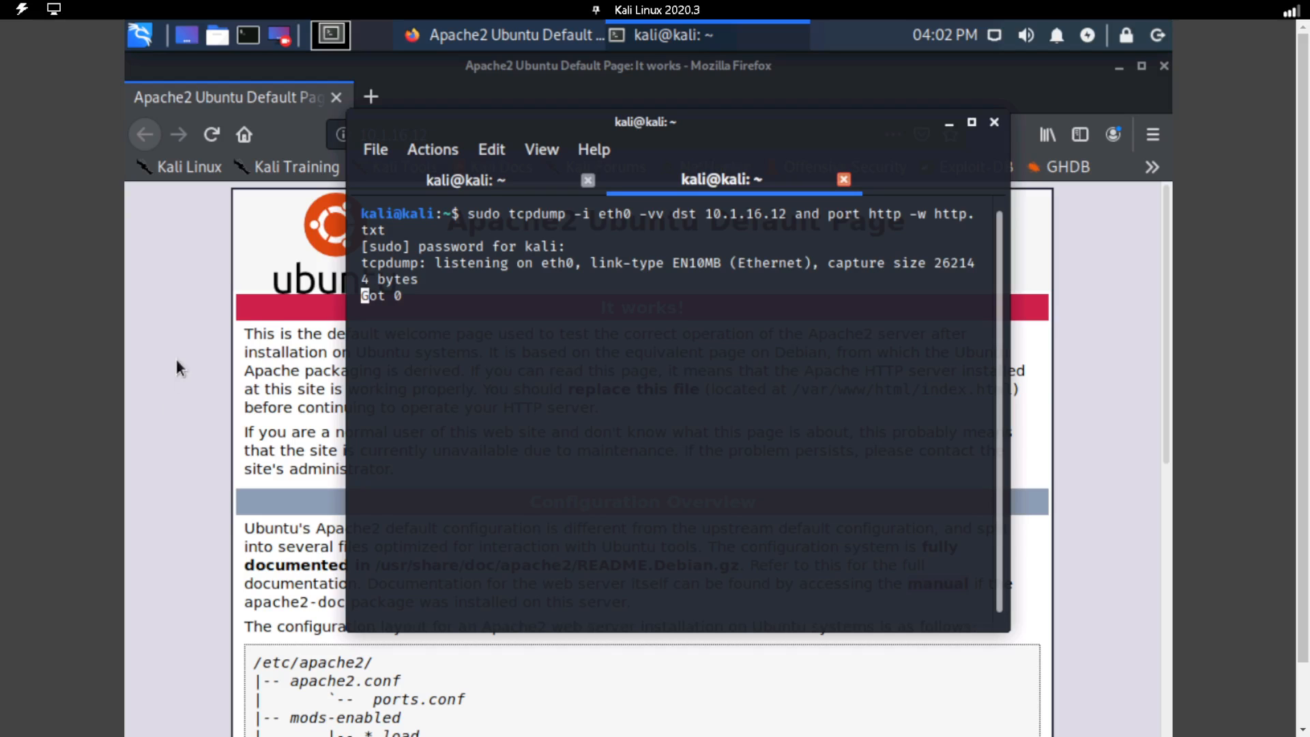
Reload the Apache default page in Firefox to generate HTTP traffic, and return to the terminal.
click(174, 259)
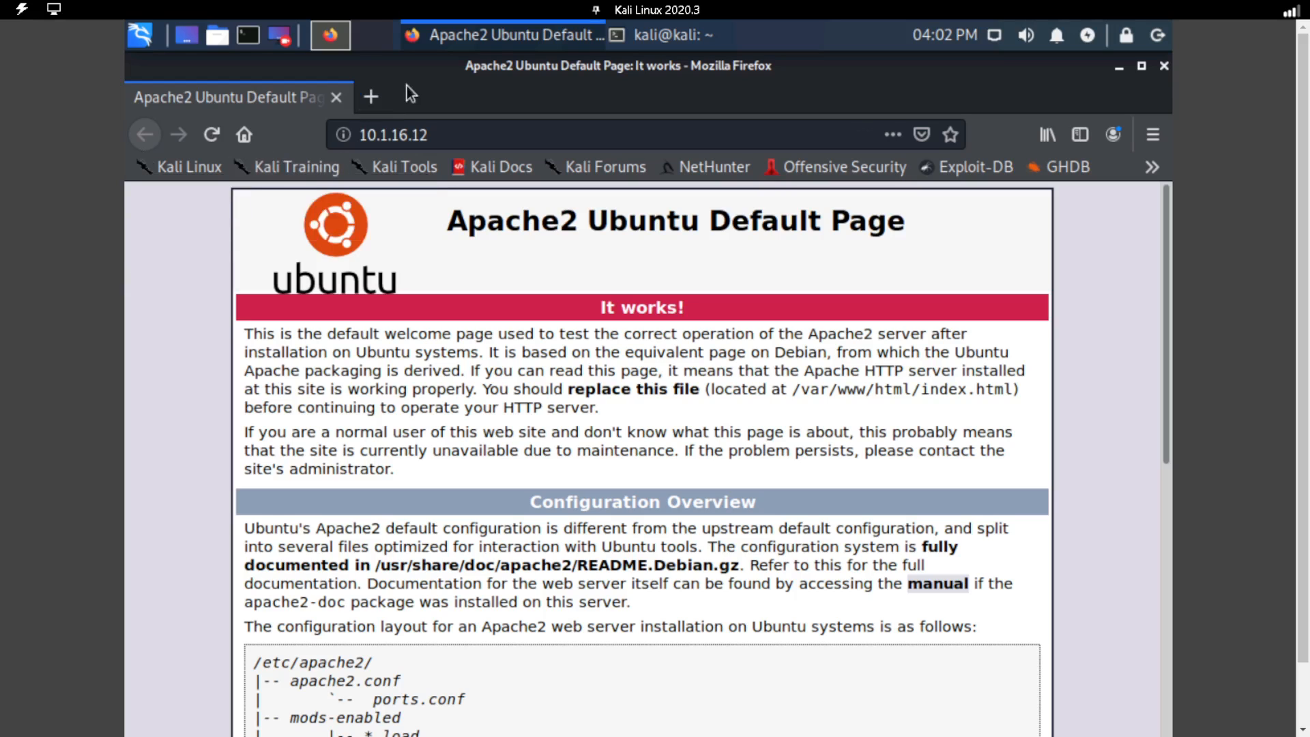
click(647, 36)
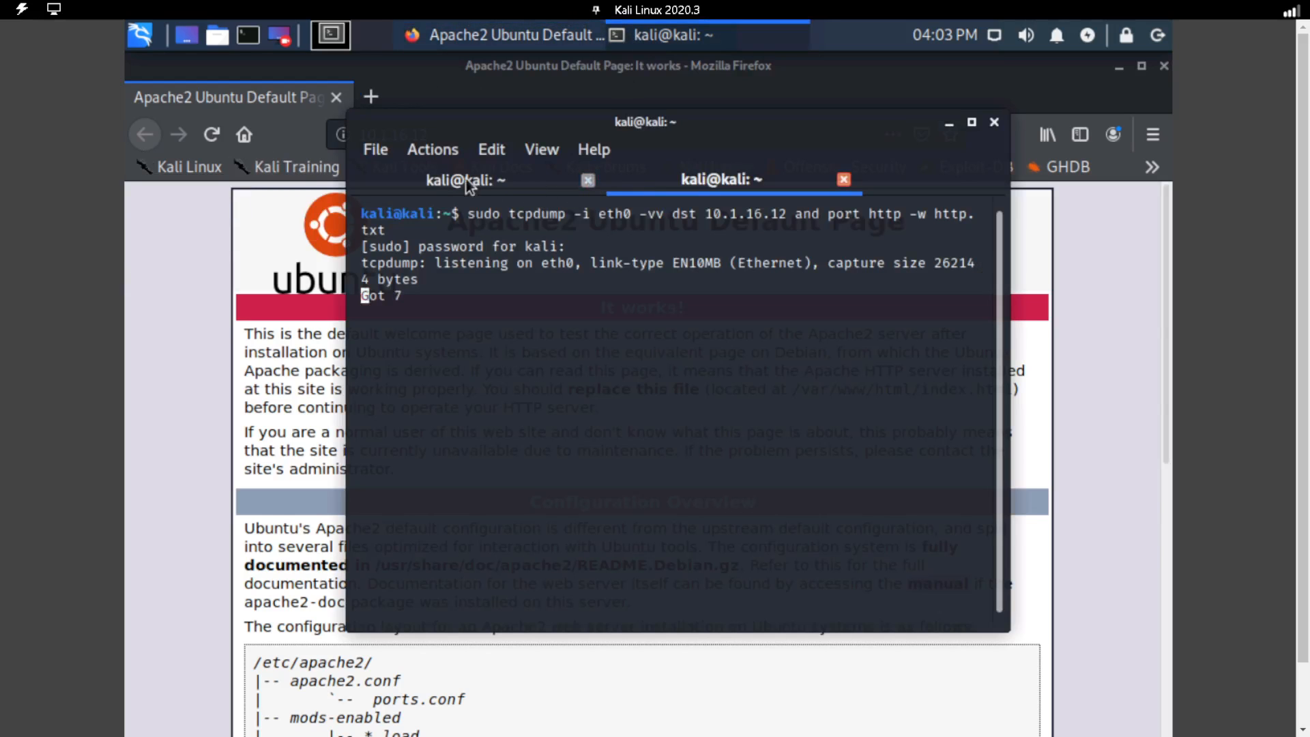
Download the server's home page in a third terminal tab with "wget 10.1.16.12/index.html".
click(374, 151)
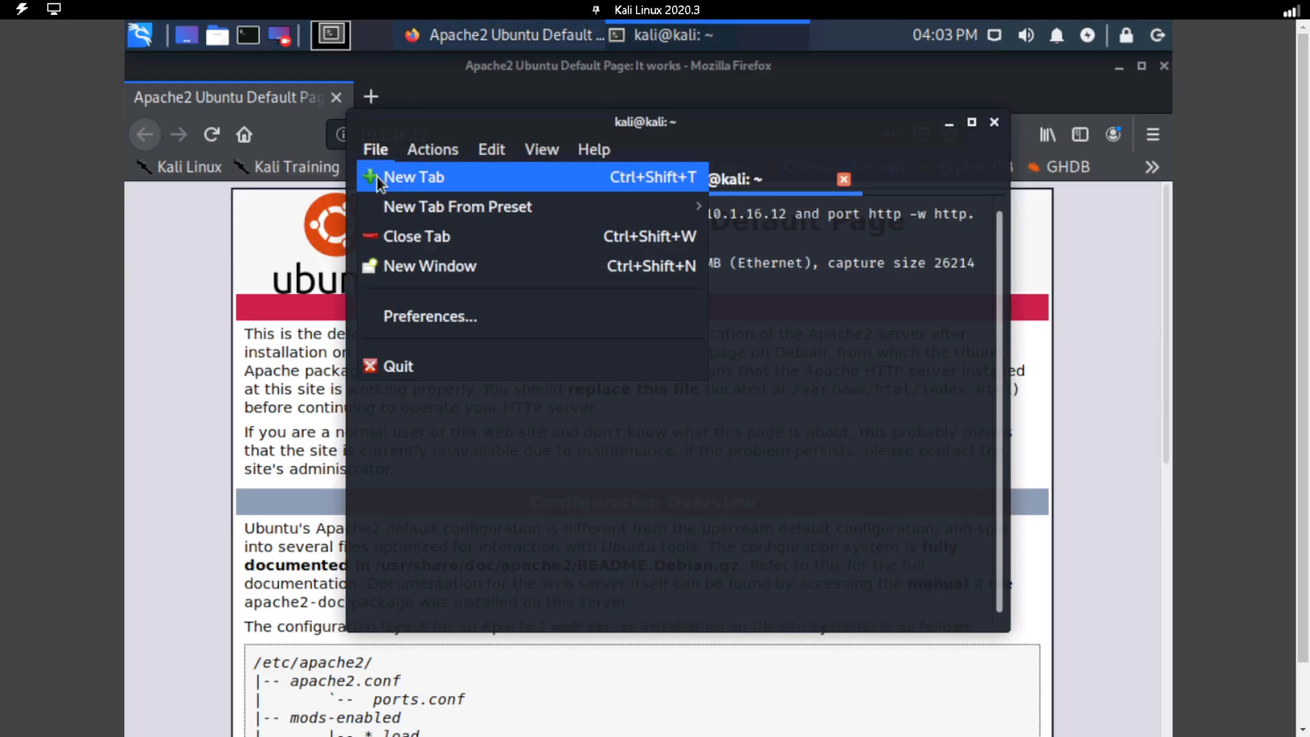
click(379, 176)
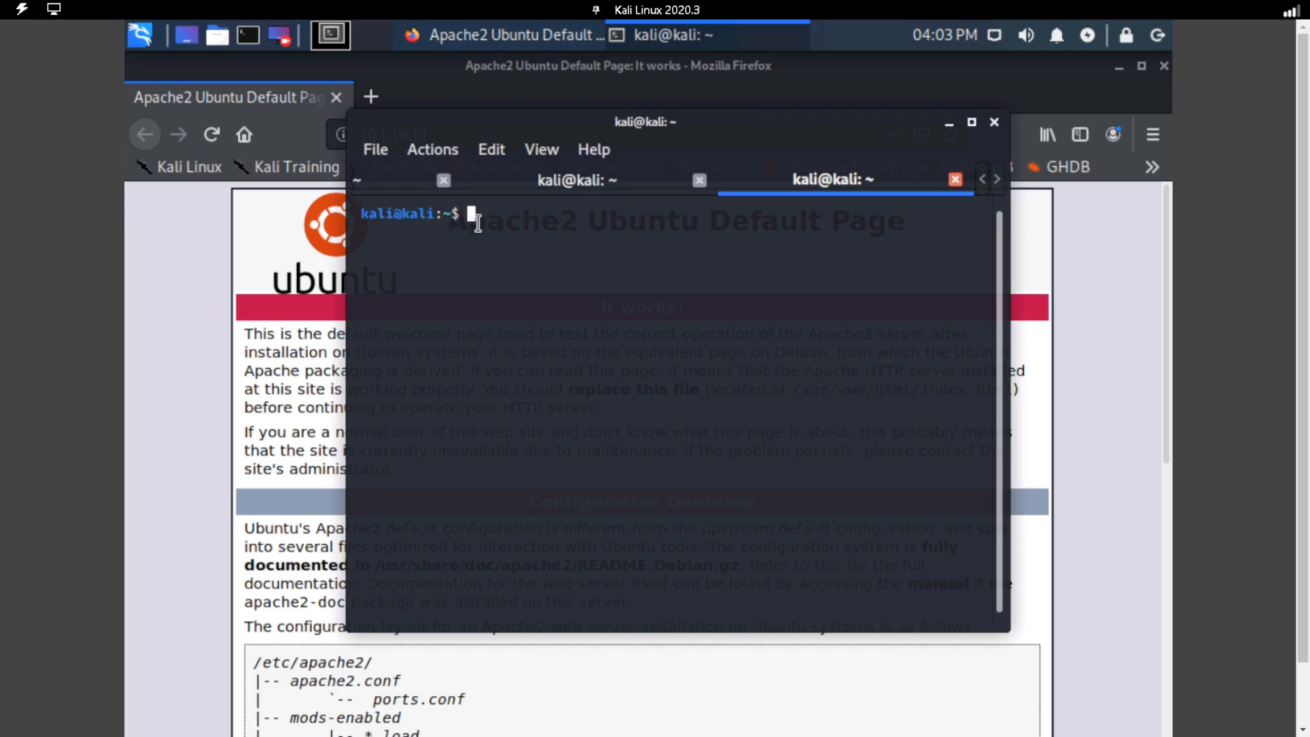
text(wget 10.1.16.12/)
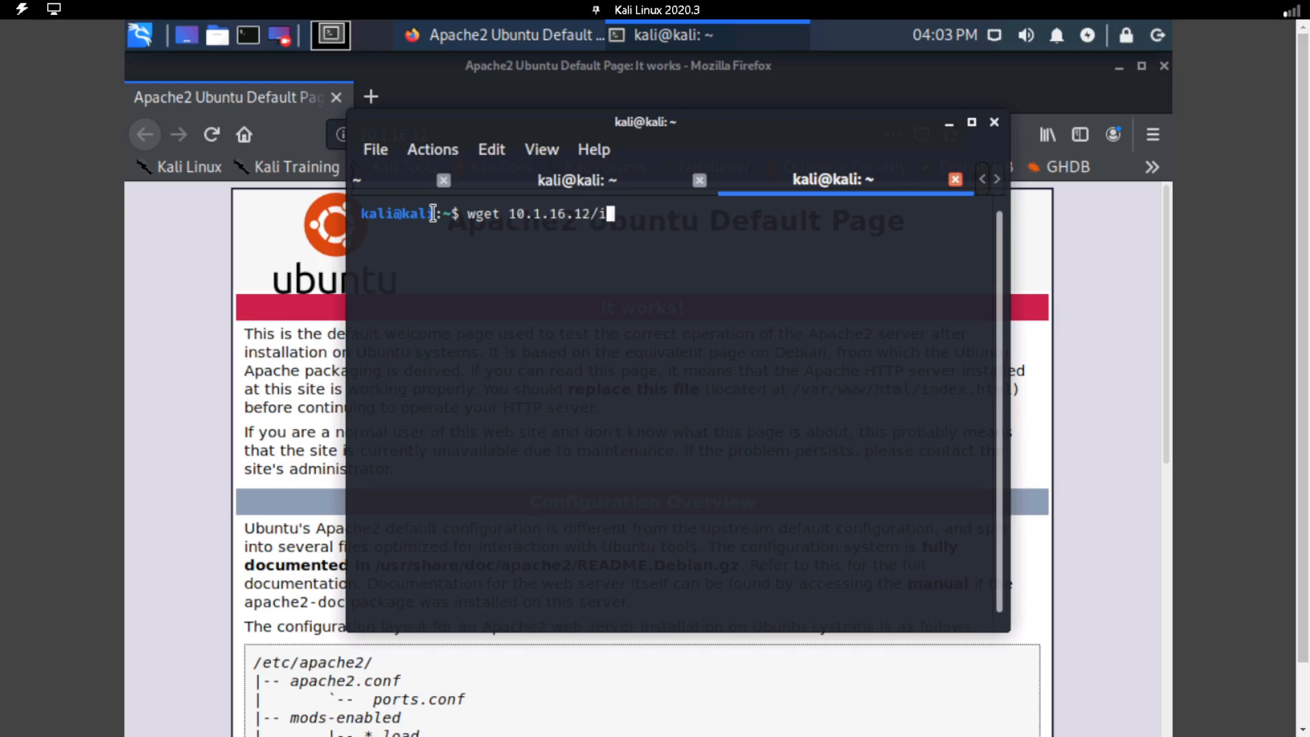
text(index.html)
key(Return)
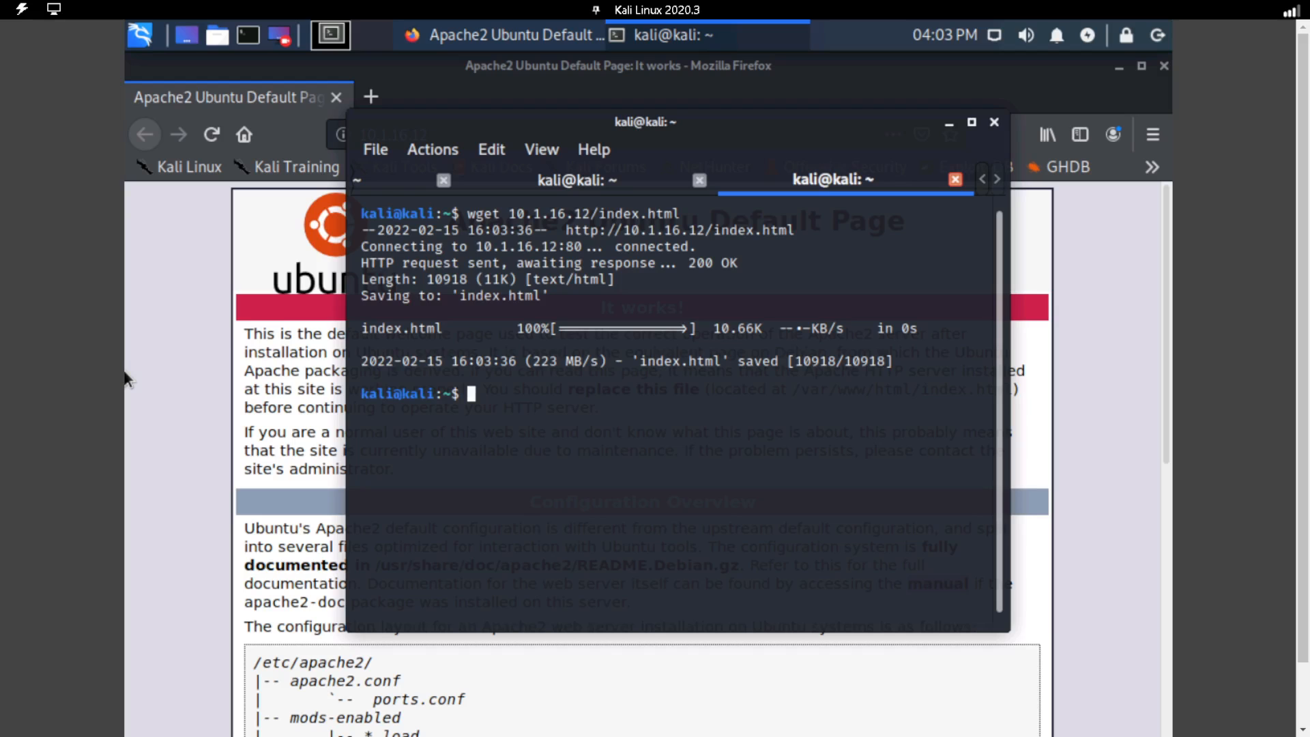
Close Firefox and stop the running tcpdump capture in the second terminal tab.
click(137, 282)
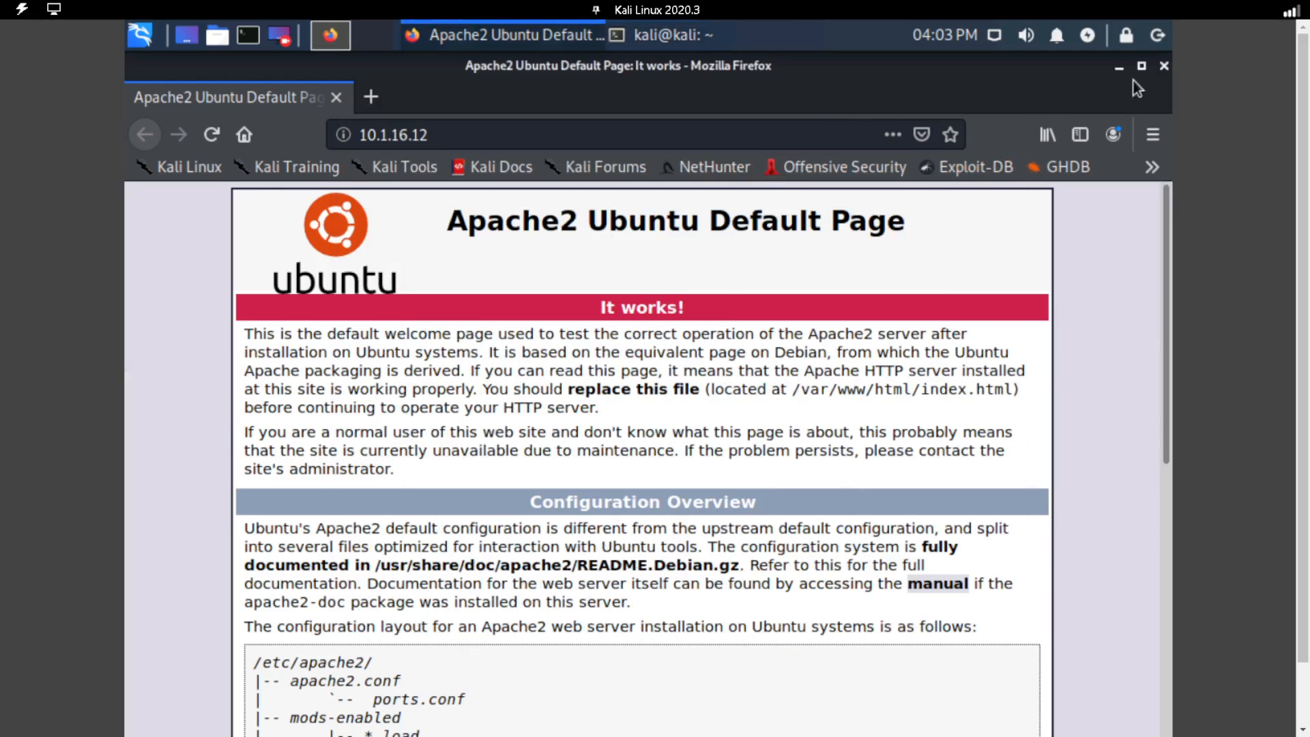
click(1164, 66)
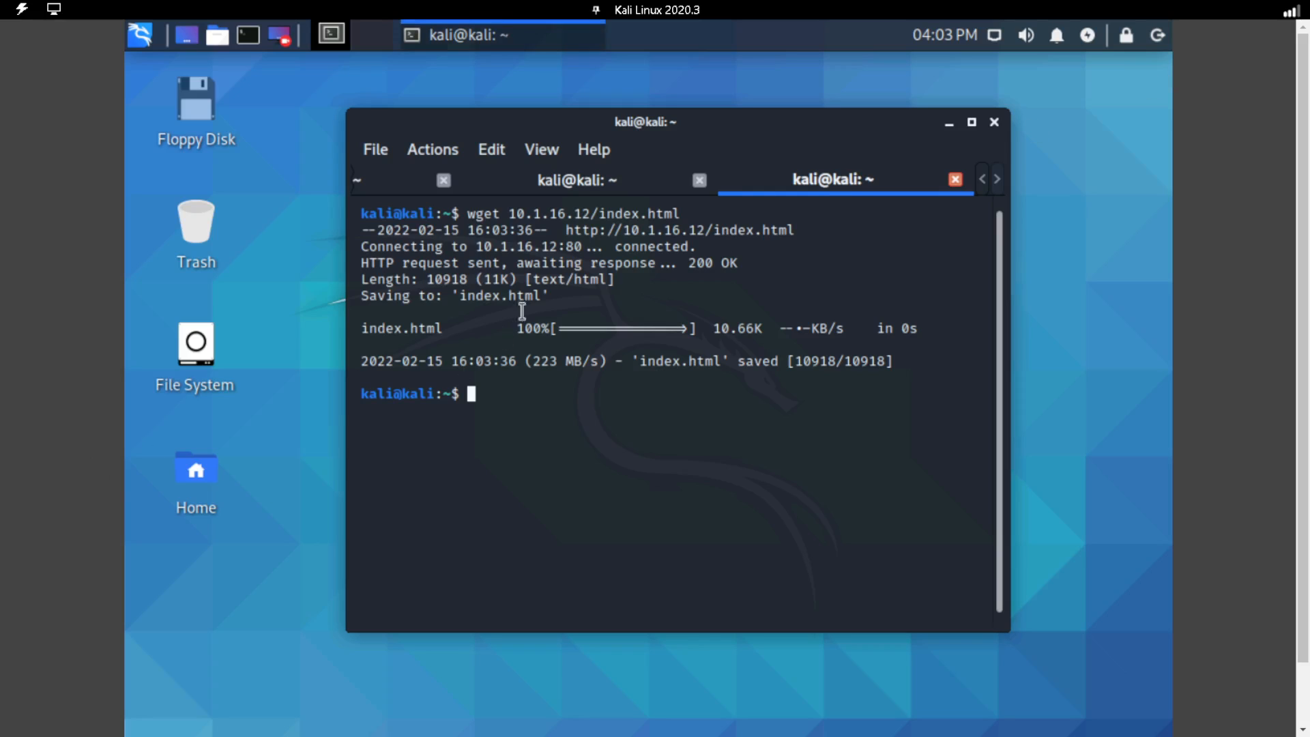
click(572, 187)
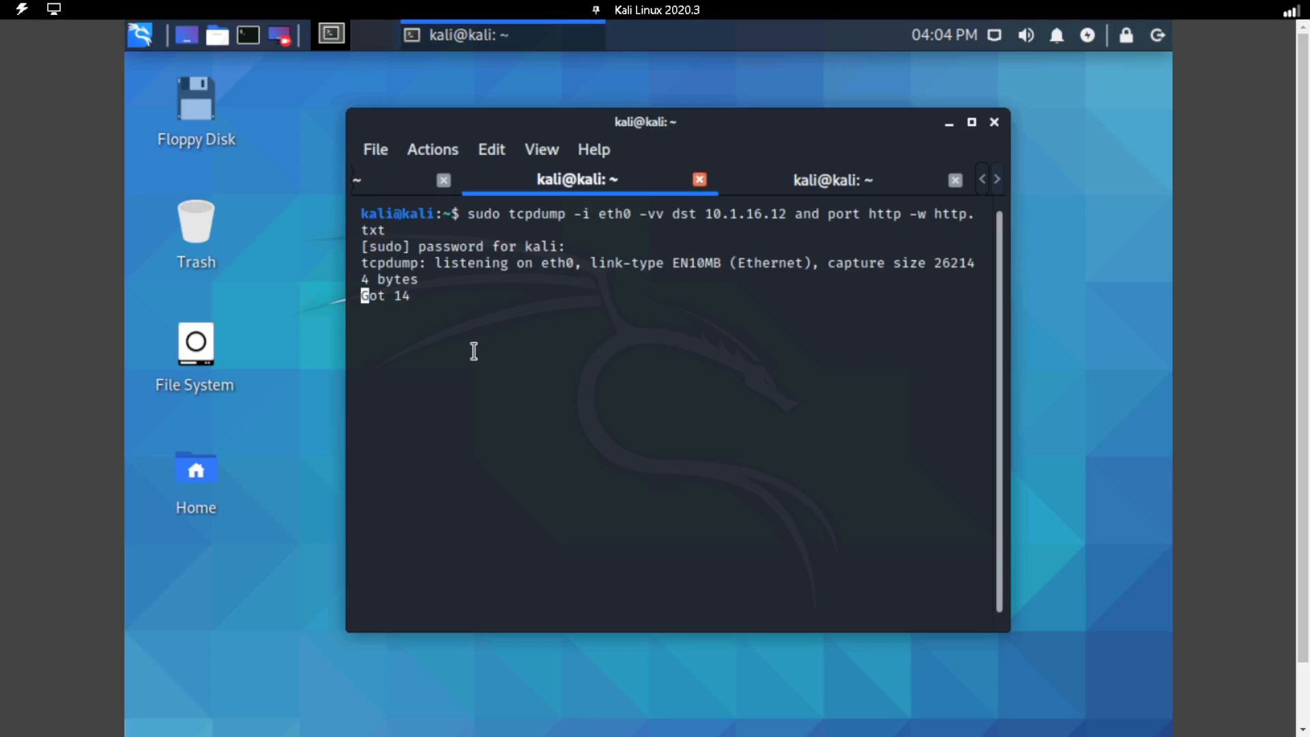
key(ctrl+c)
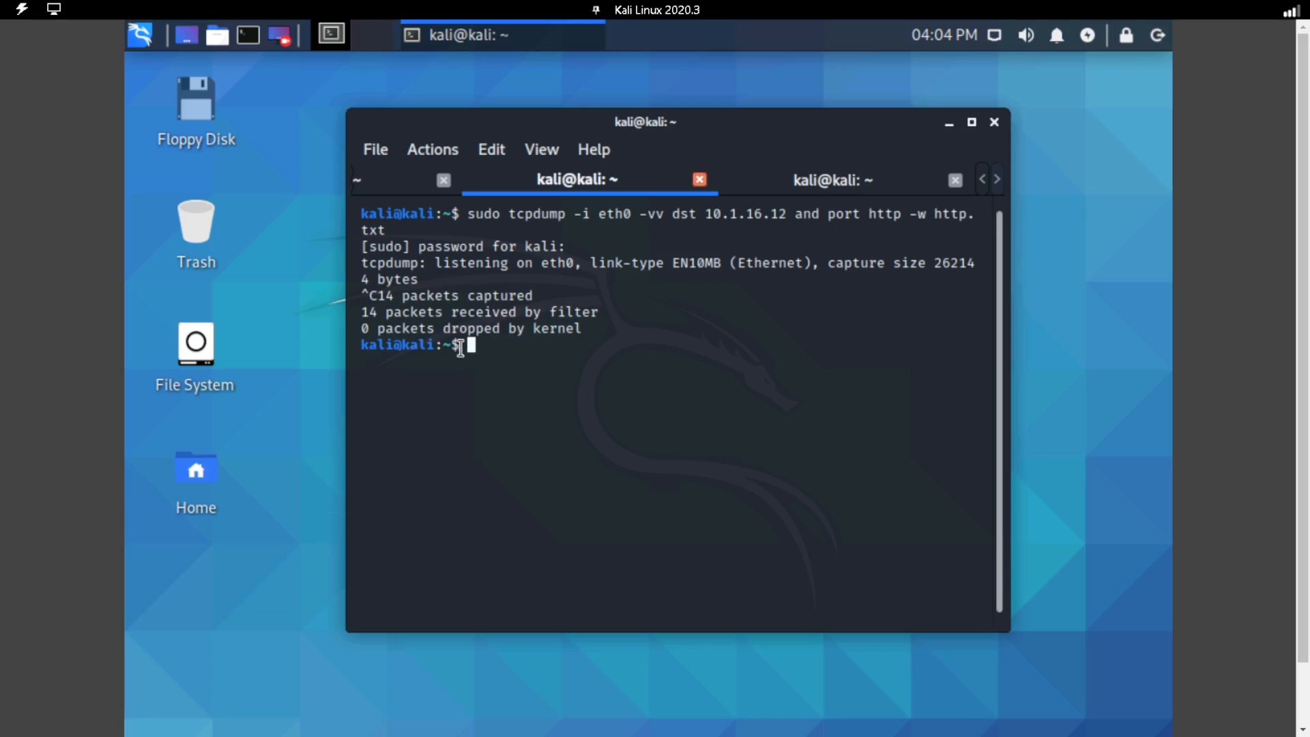
List the files in the home directory and read the captured packets with "sudo tcpdump -r http.txt".
text(ls)
key(Return)
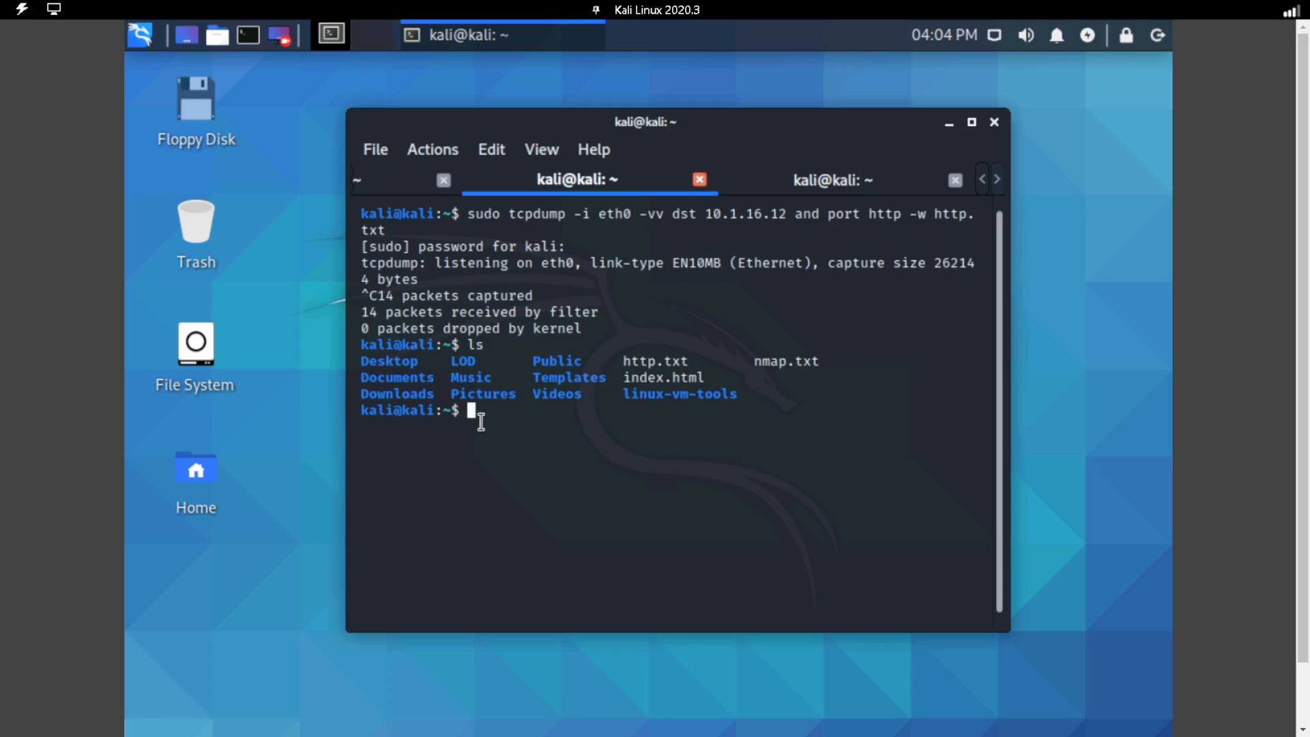
text(sudo tcpdump -r)
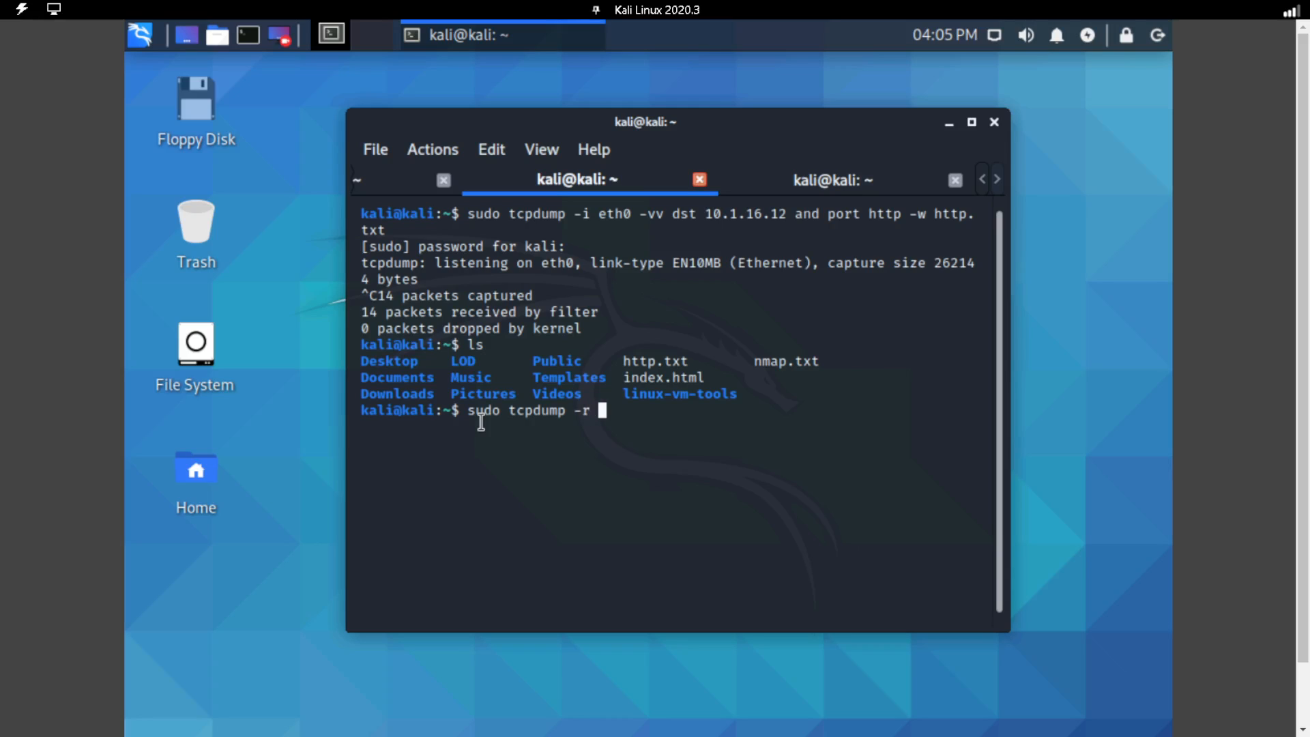
text( http.txt)
key(Return)
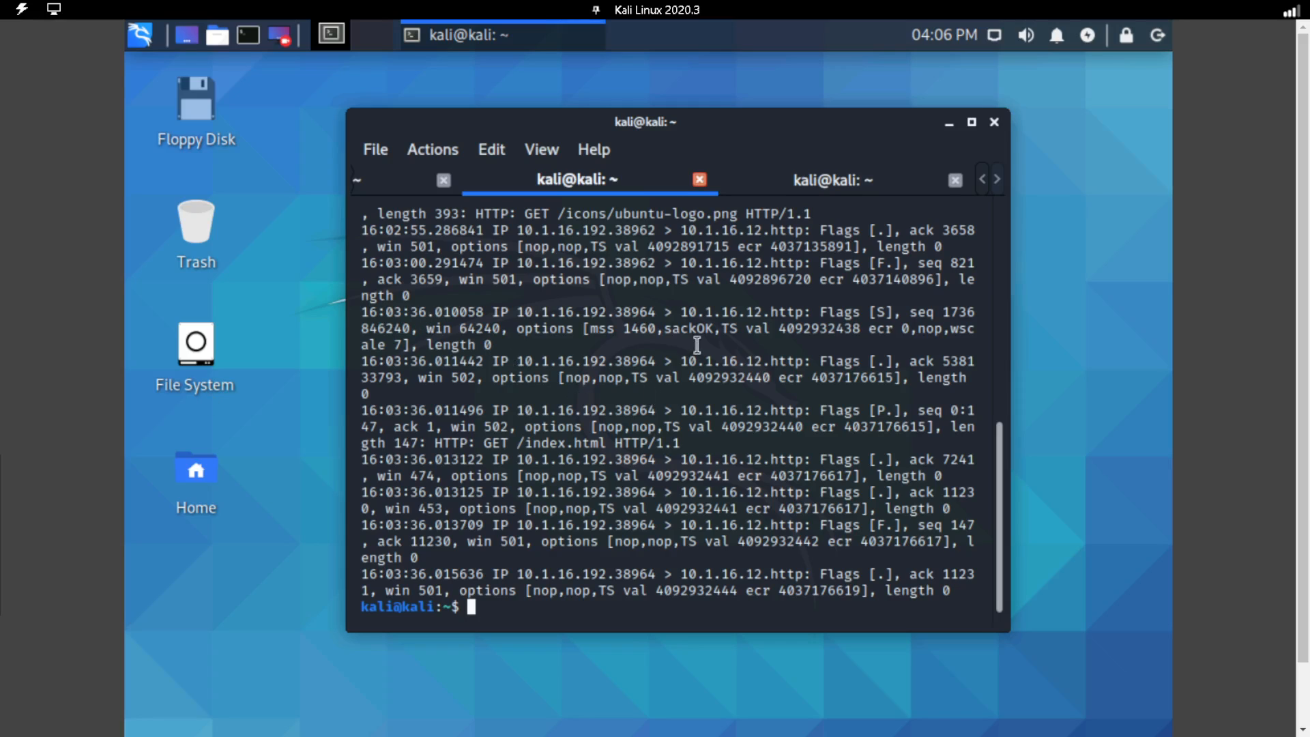
click(973, 122)
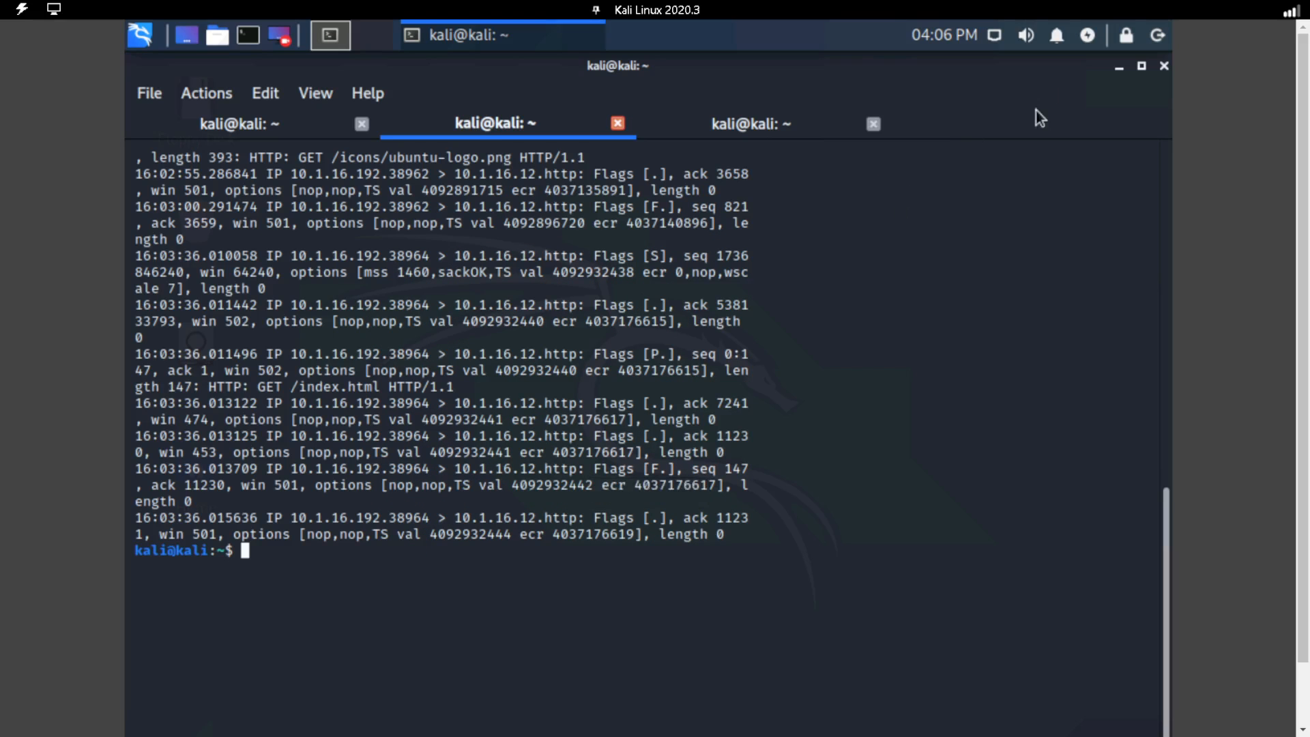
click(1140, 68)
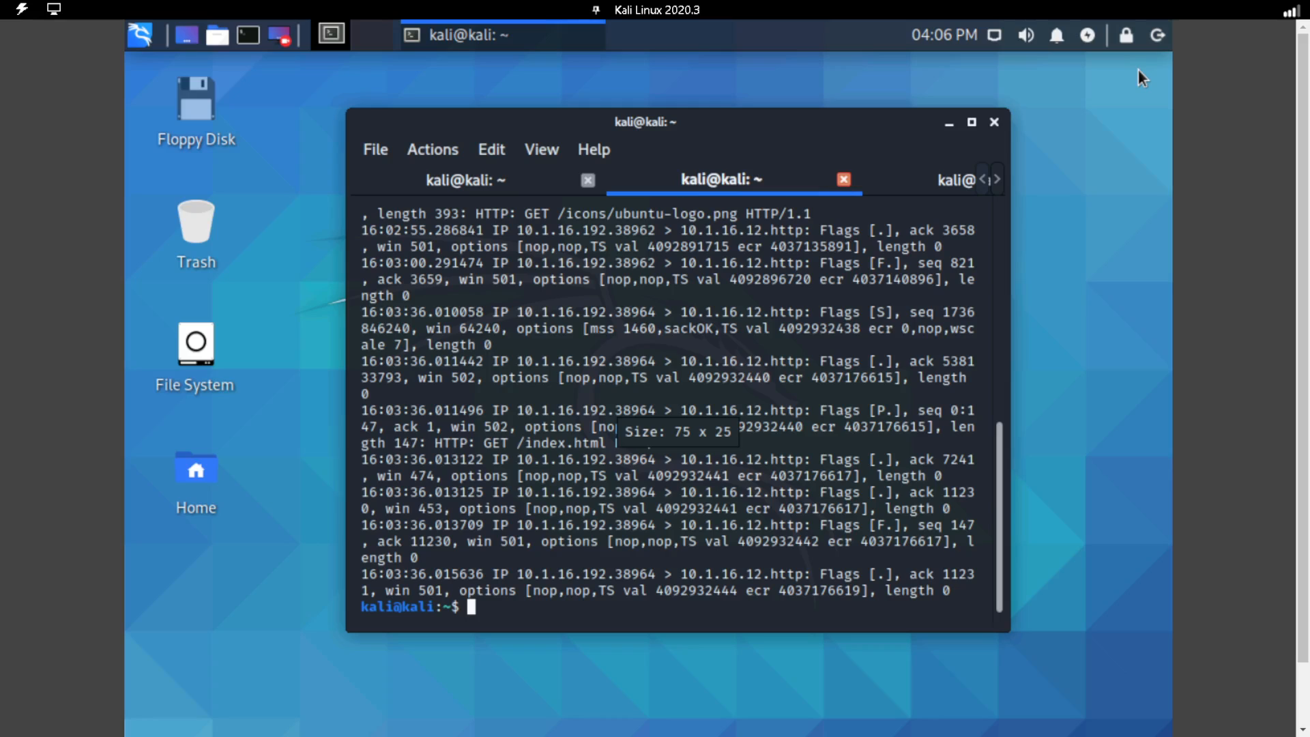
double_click(925, 409)
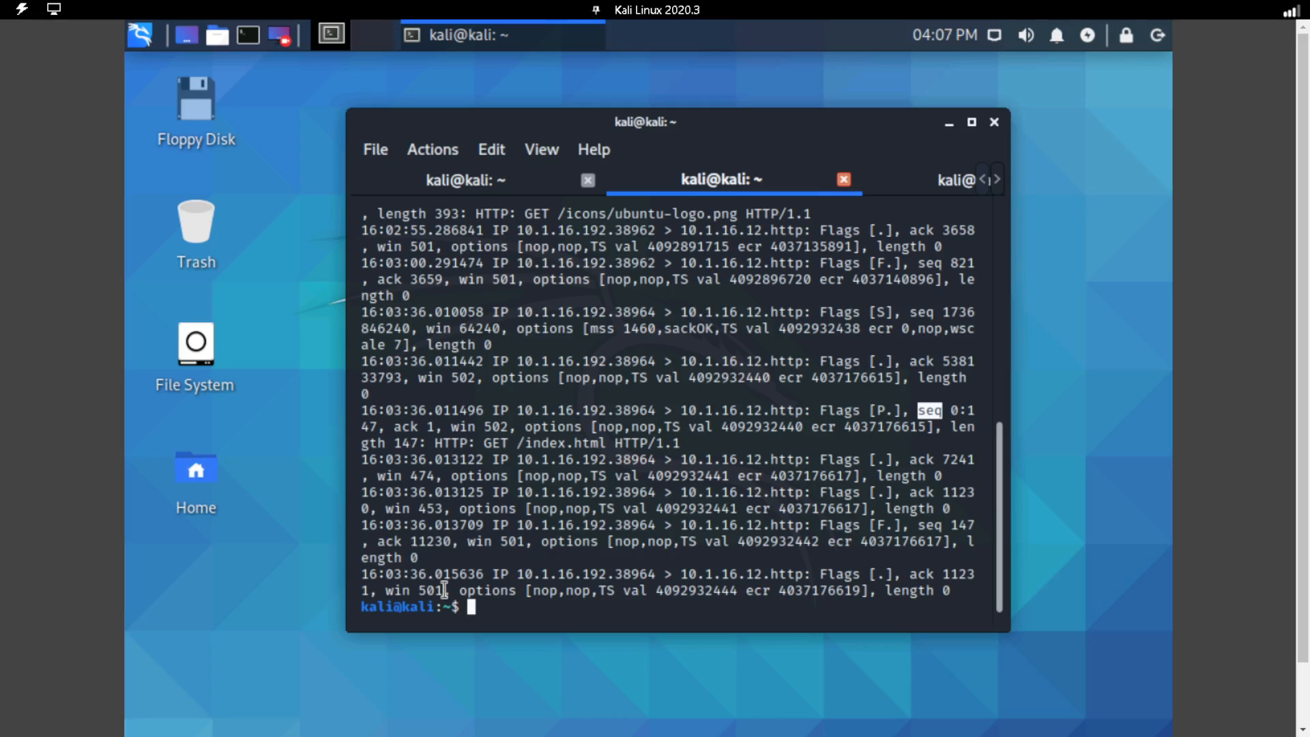
Filter the captured HTTP packets for sequence entries with "sudo tcpdump -r http.txt | grep -i seq".
click(488, 609)
text(su)
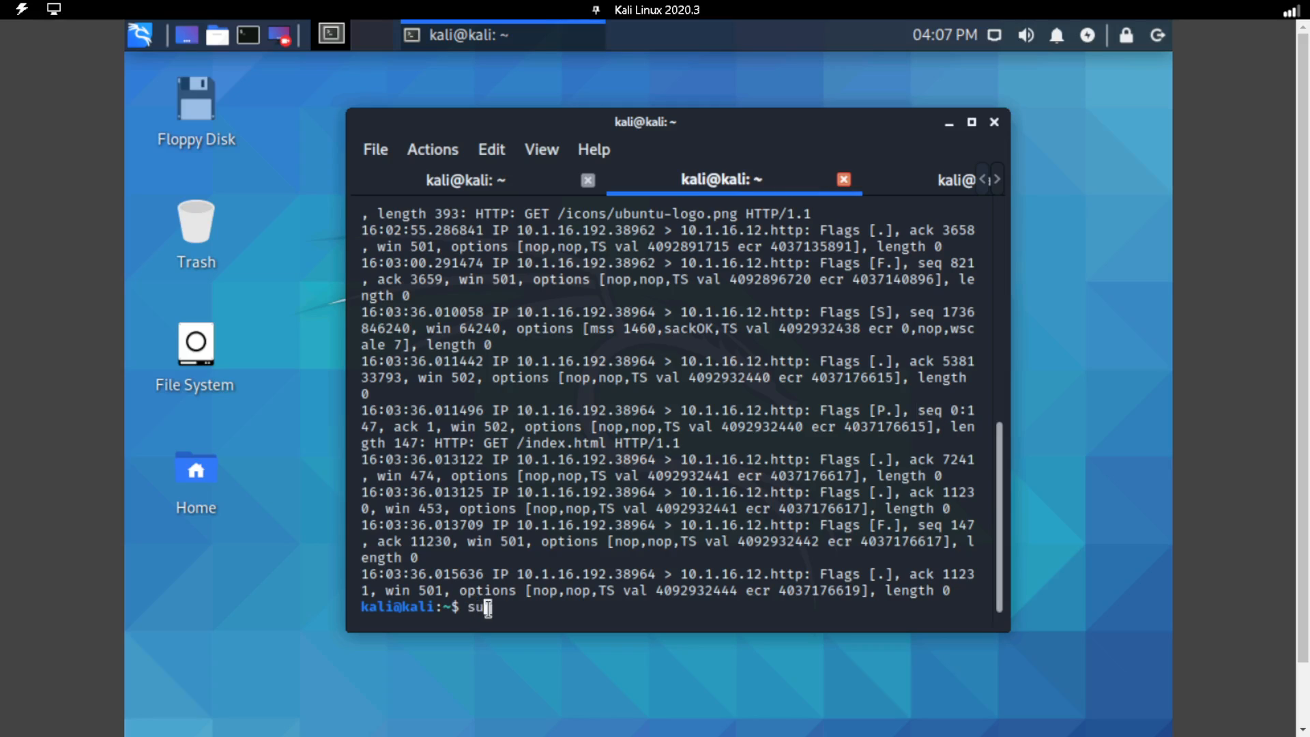
text(do tcpdump -r http)
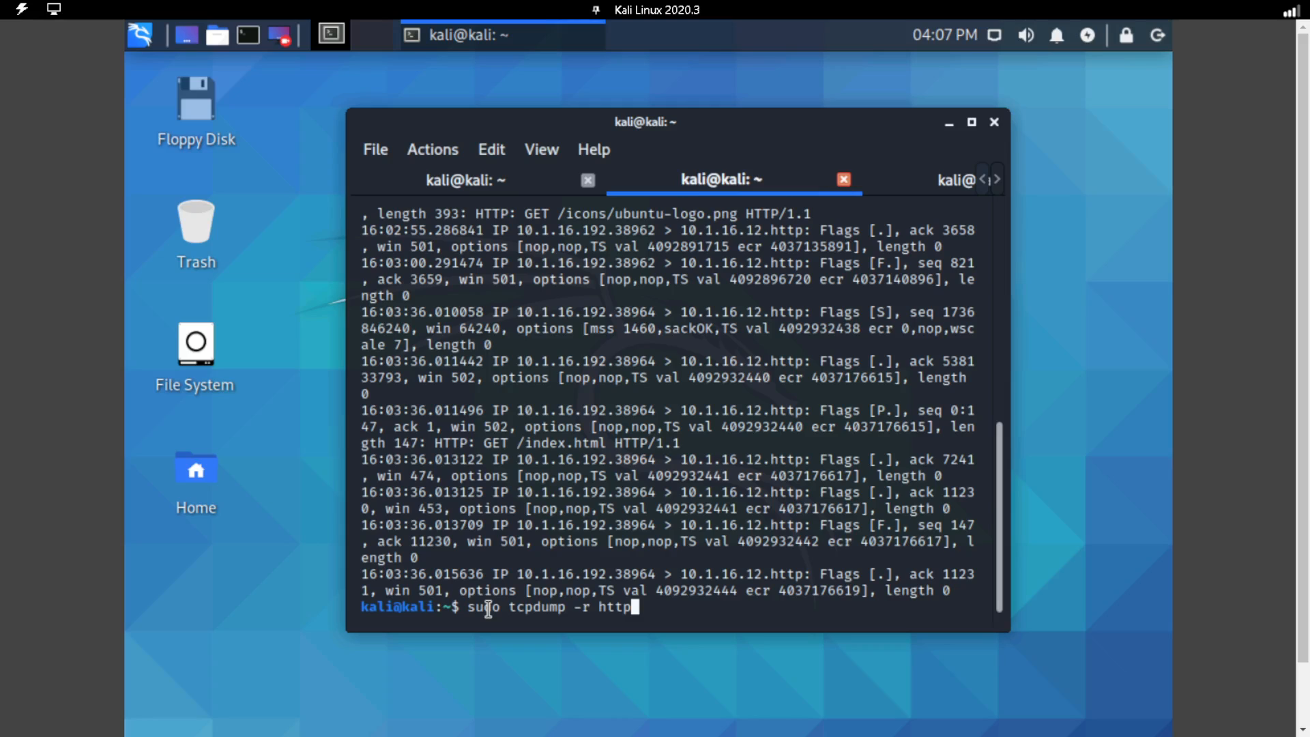
text(.txt | grep -)
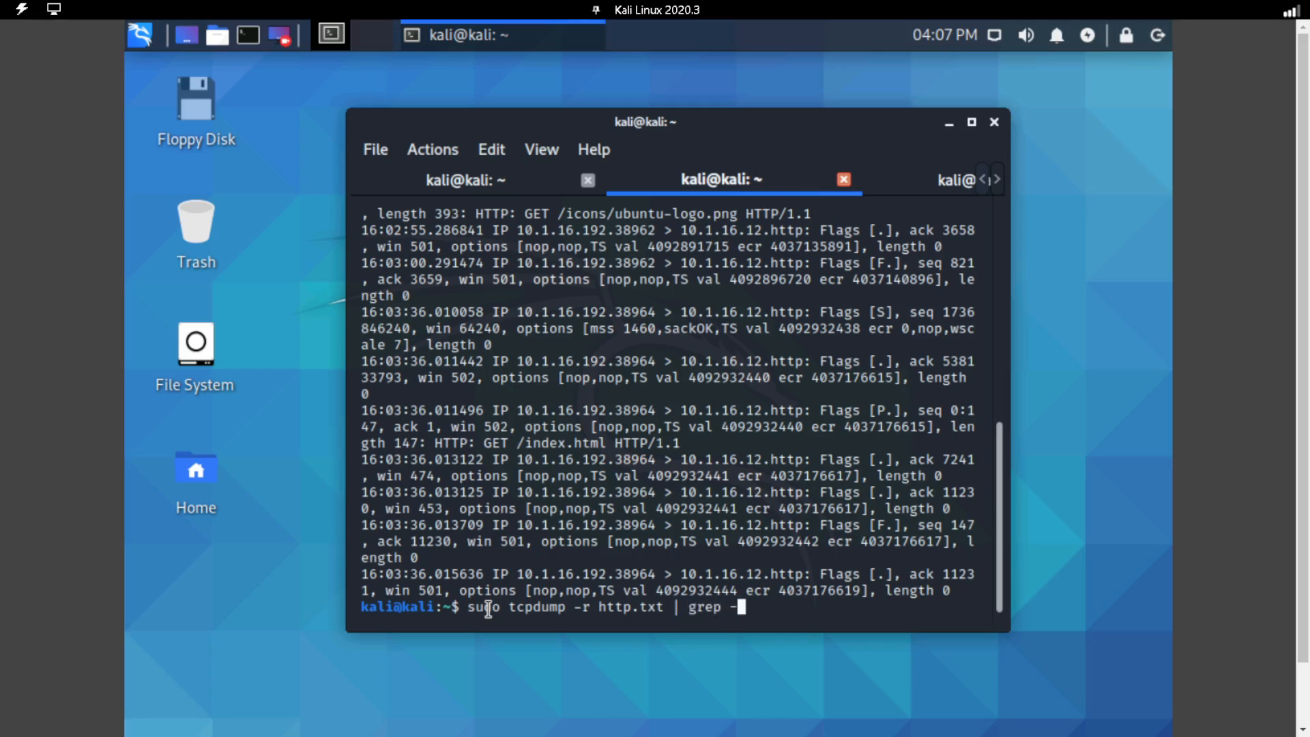
text(i seq)
key(Return)
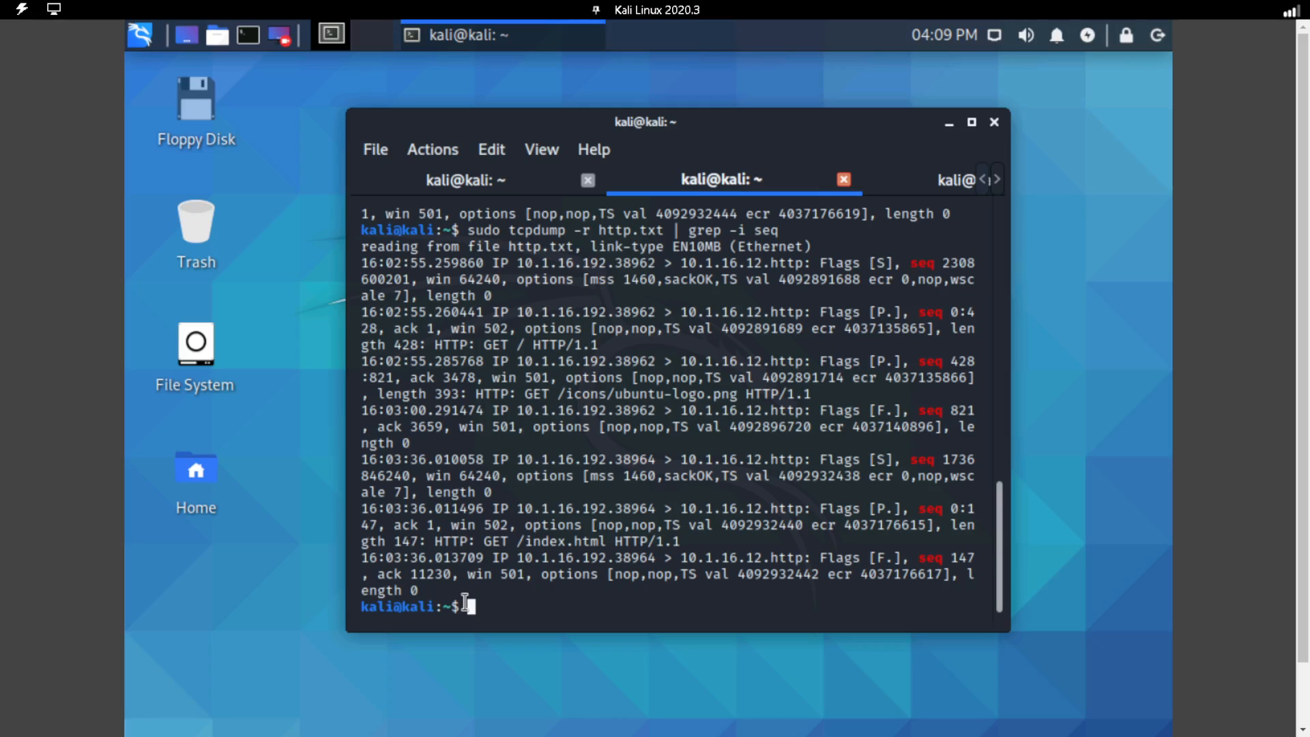
Launch Wireshark from the terminal and maximize its window.
text(wireshark)
key(Return)
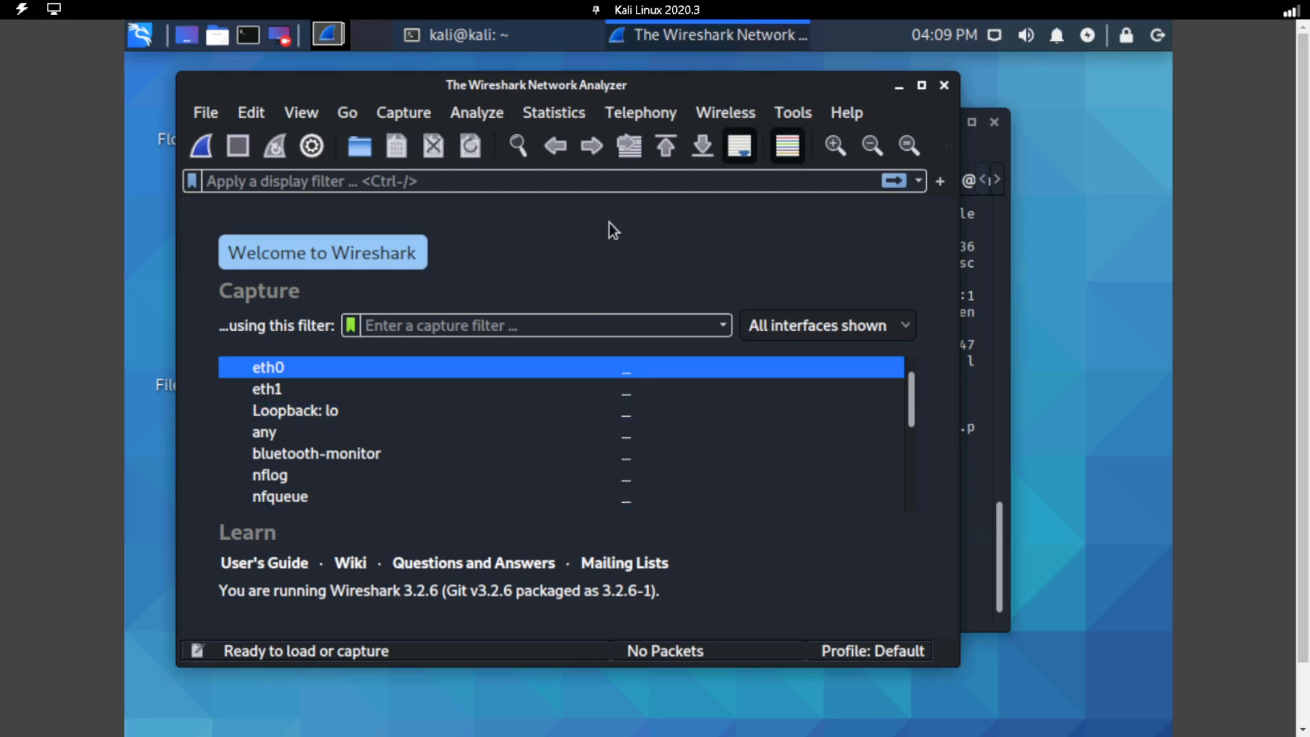
click(923, 86)
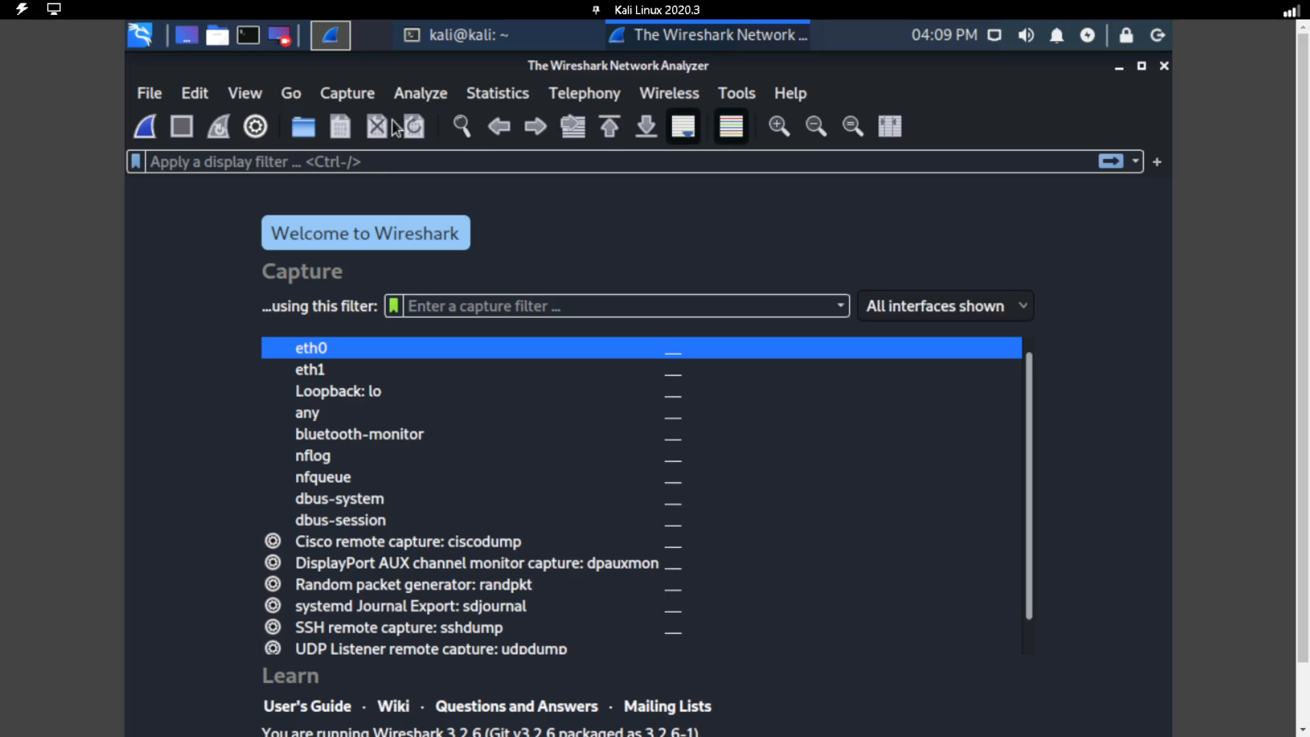
Open the http.txt capture from the home directory and inspect the HTTP layer of the GET /icons/ubuntu-logo.png packet.
click(146, 96)
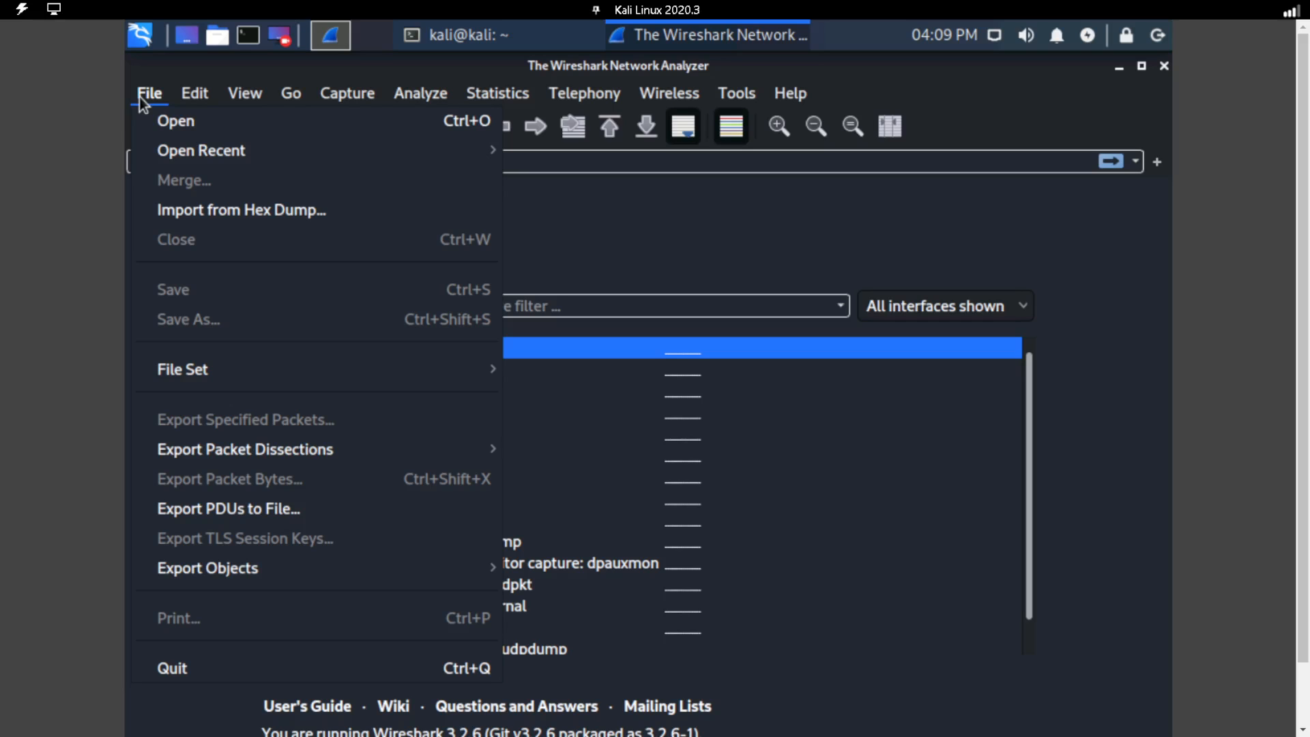
click(154, 123)
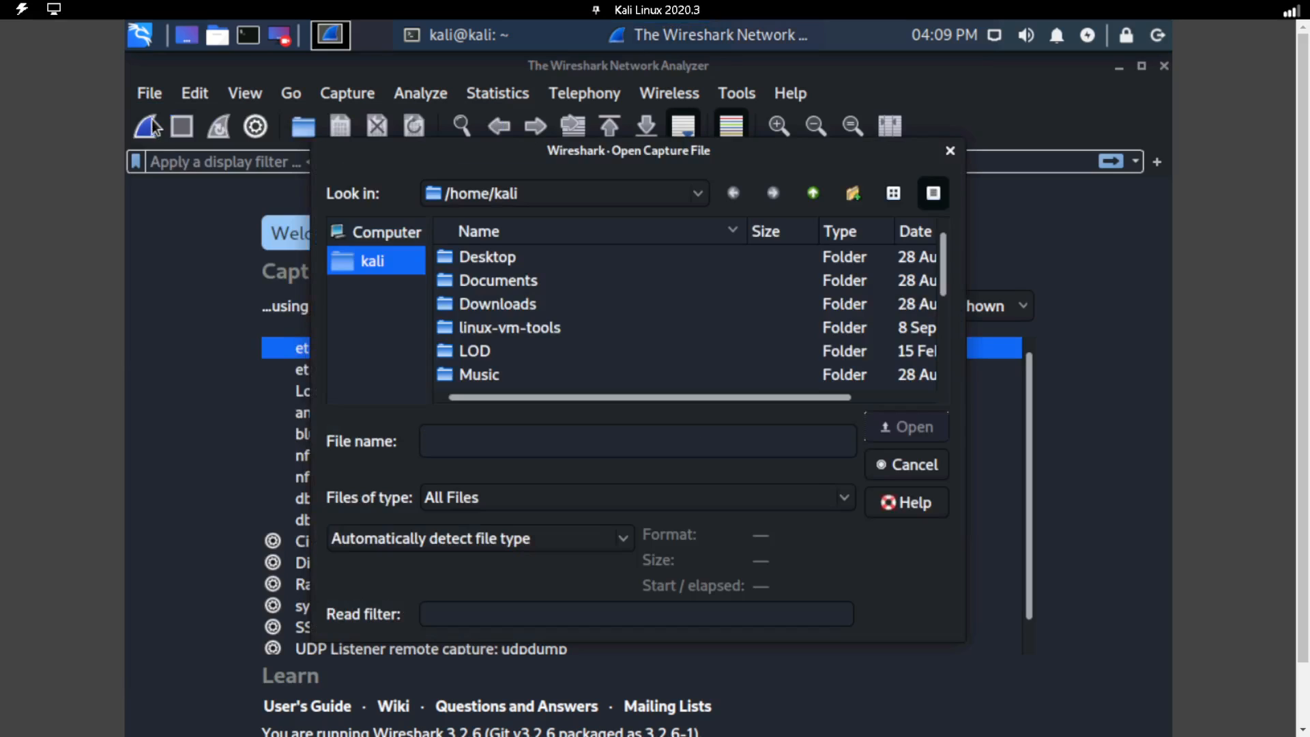
scroll(831, 335, down, 3)
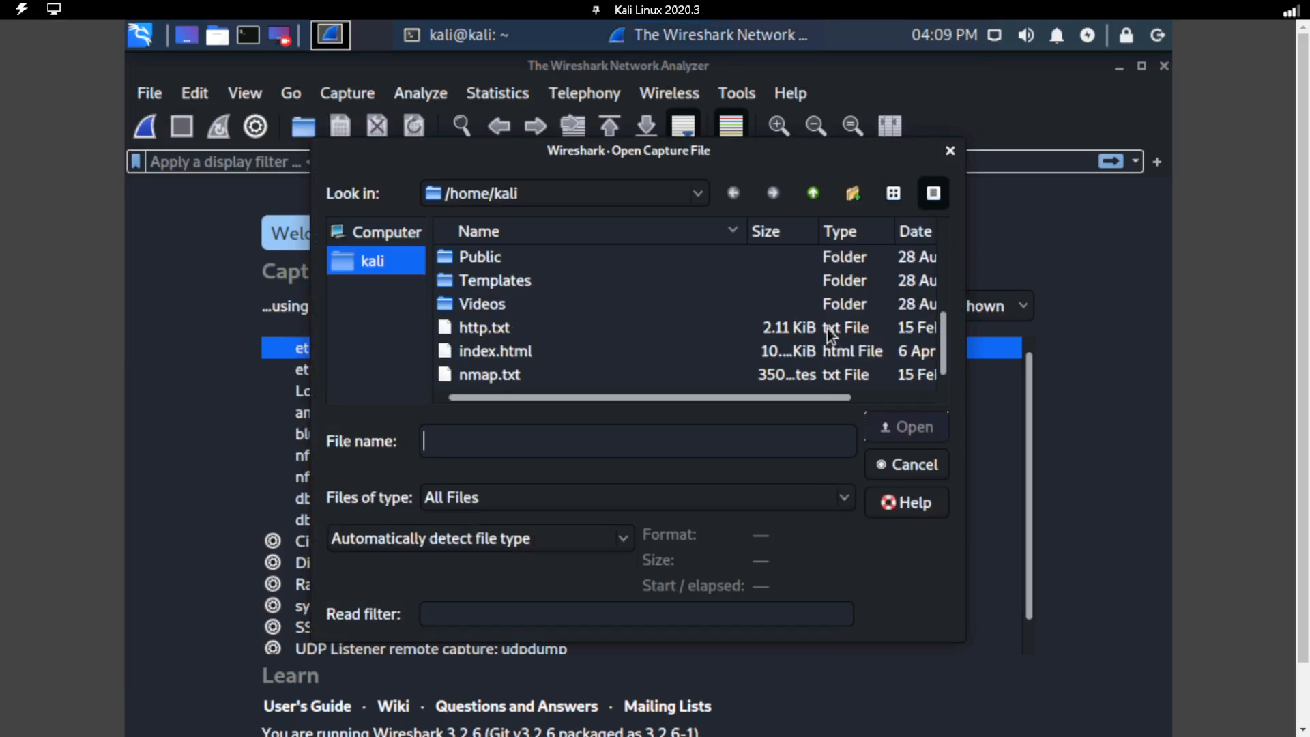
click(501, 334)
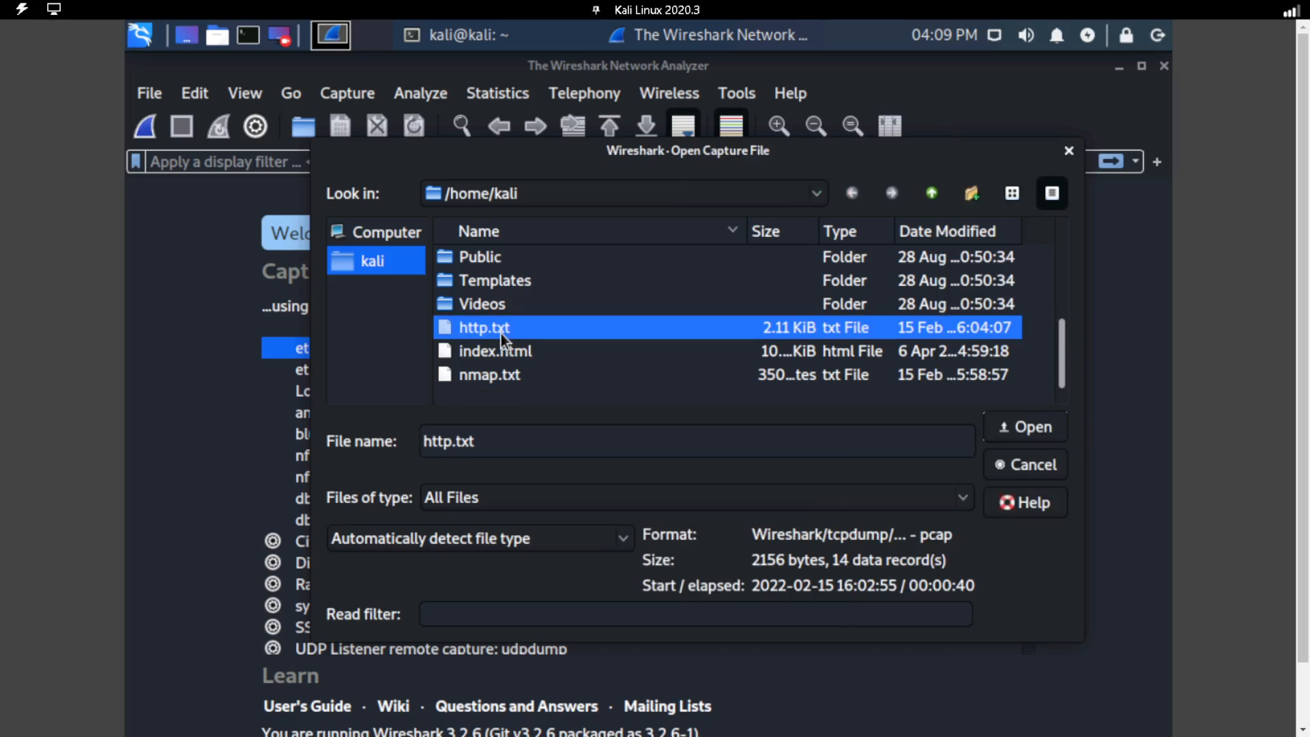
click(1006, 427)
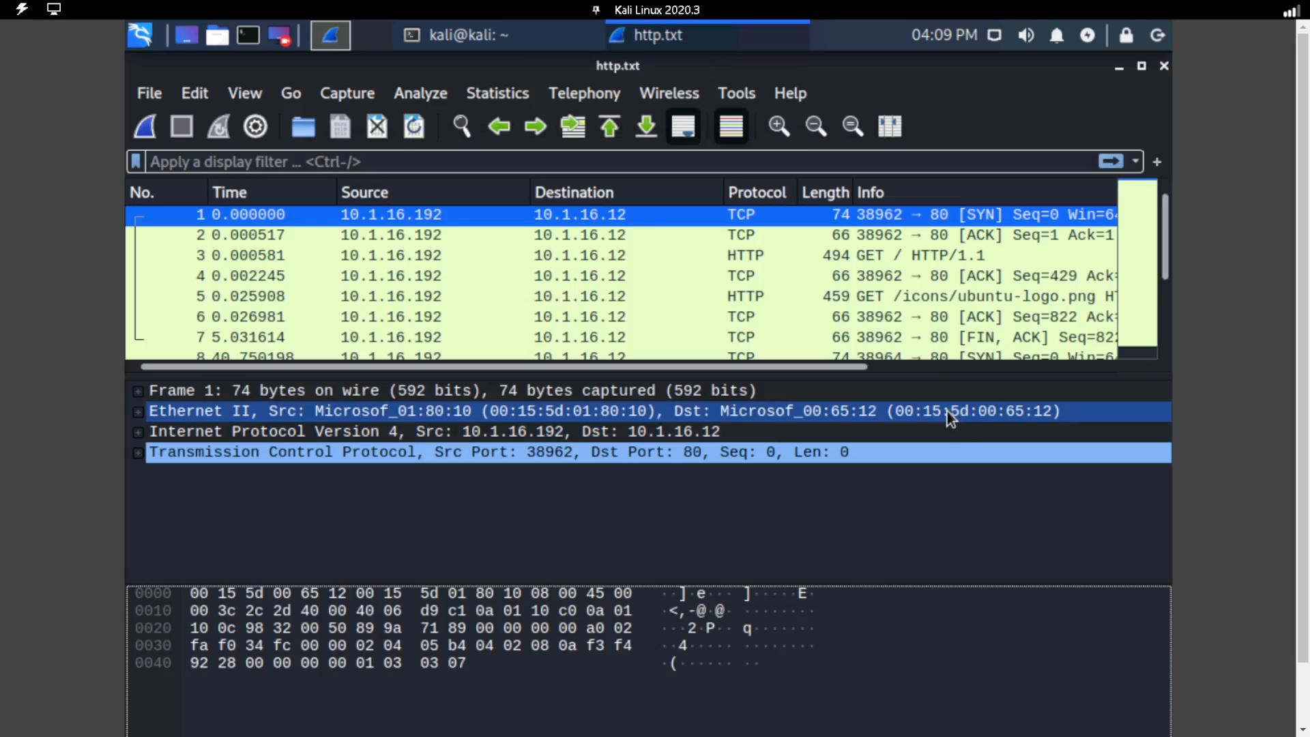
click(944, 301)
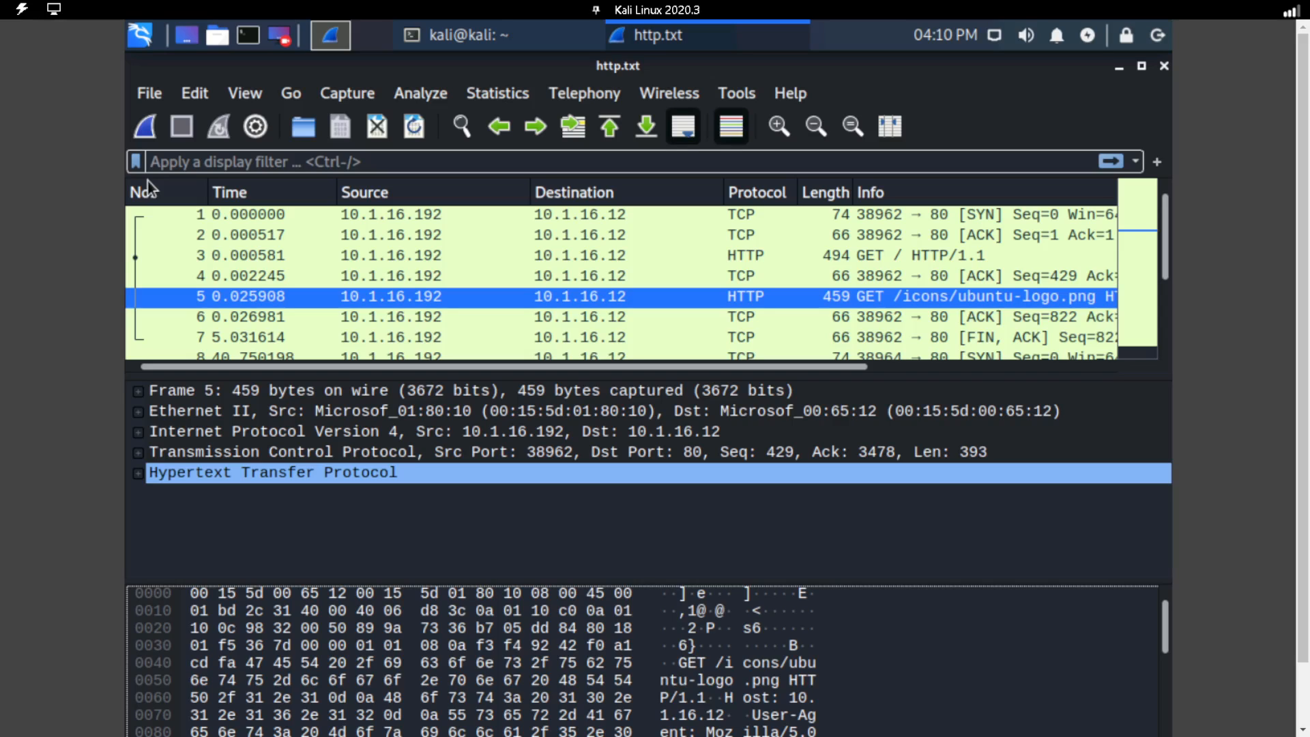
click(323, 478)
Return to the terminal, terminate the running Wireshark process and clear the screen.
click(474, 39)
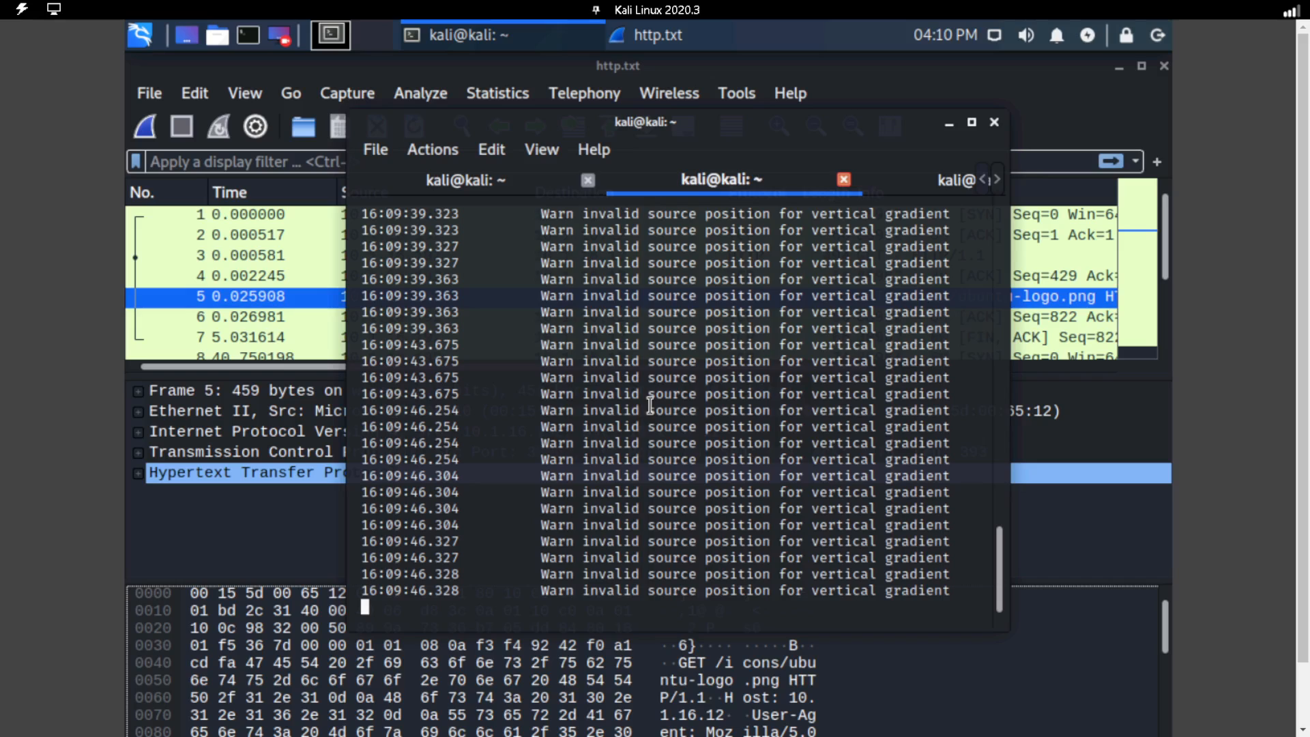
key(ctrl+c)
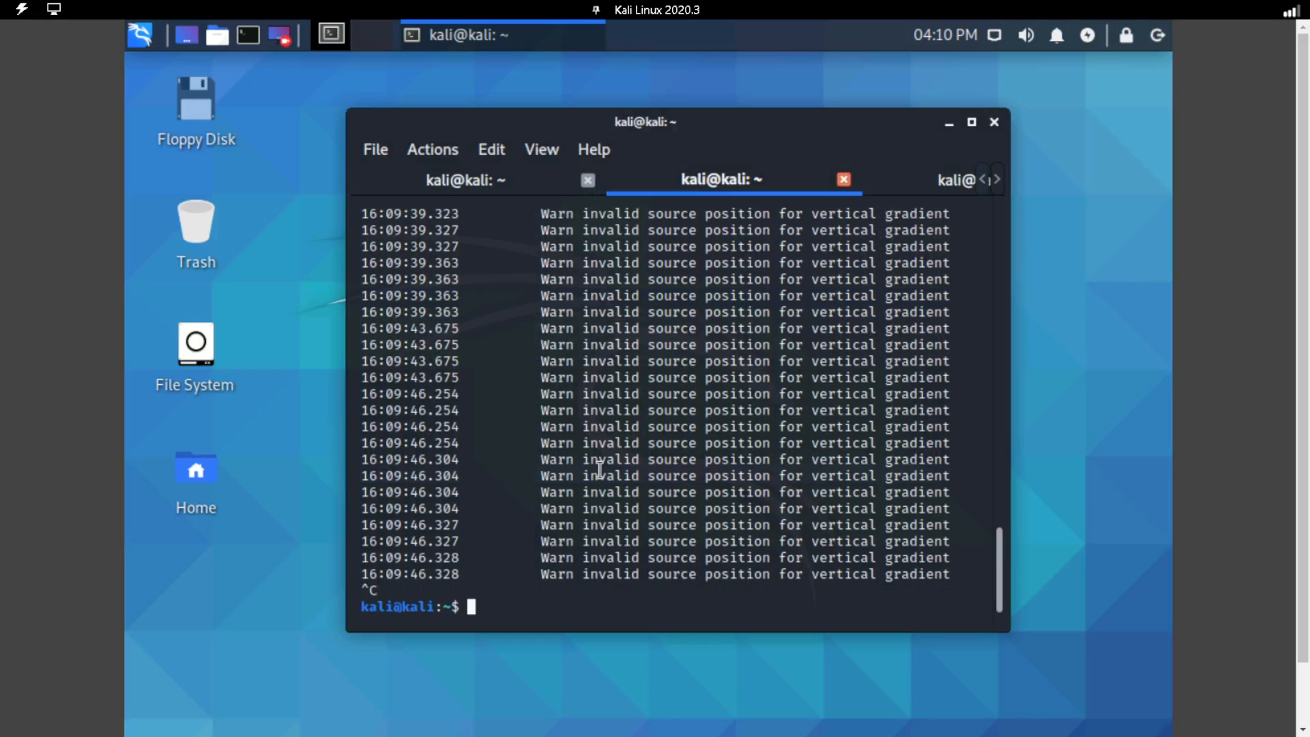
text(clear)
key(Return)
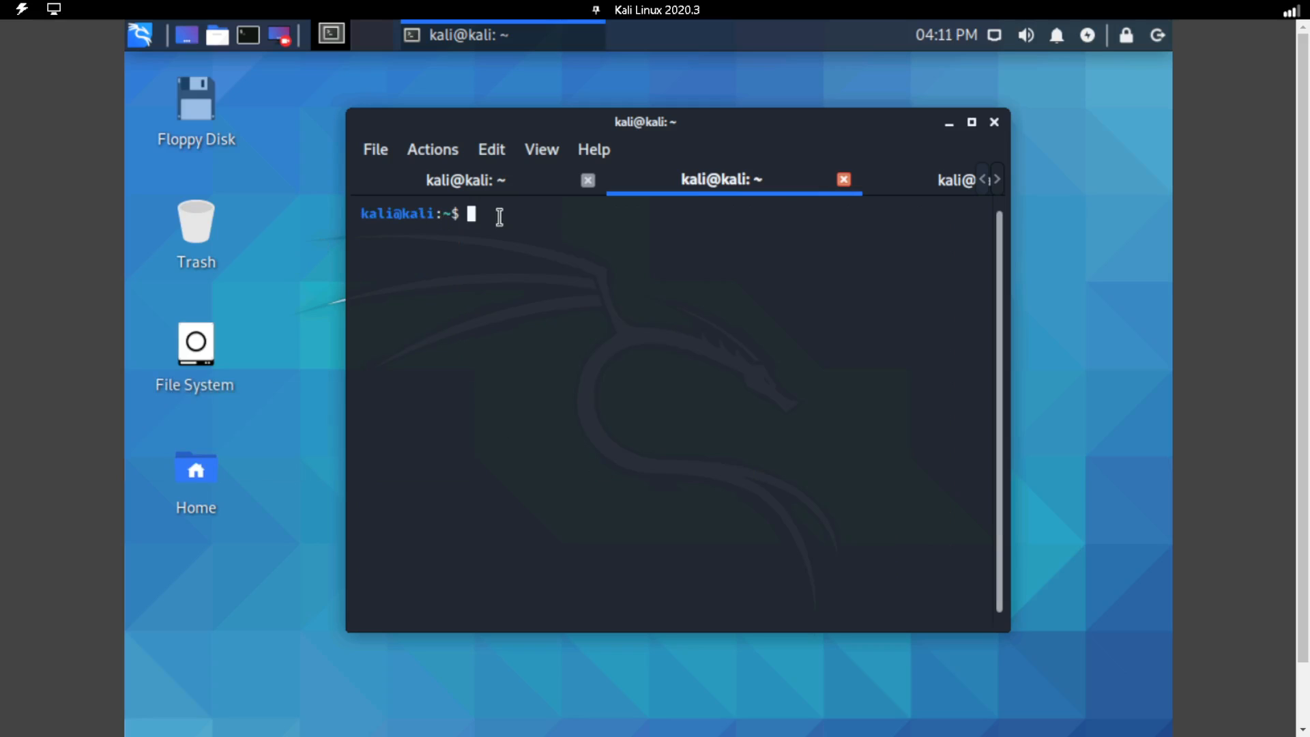
Start capturing SSH traffic to the server with "sudo tcpdump -i eth0 -vv dst 10.1.16.12 and port ssh -w ssh.txt".
text(sudo tcpdump -i eth0)
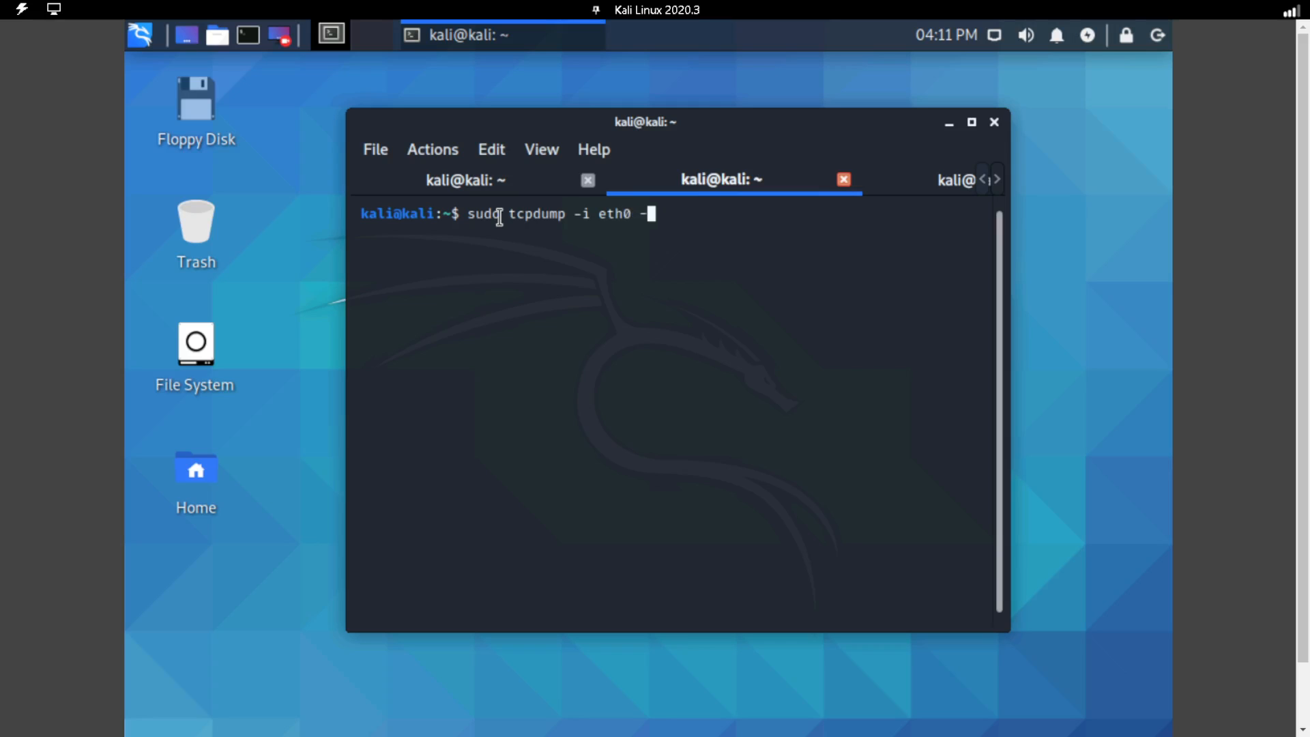
text( -c)
key(BackSpace)
text(vv dst 10.1.16.12)
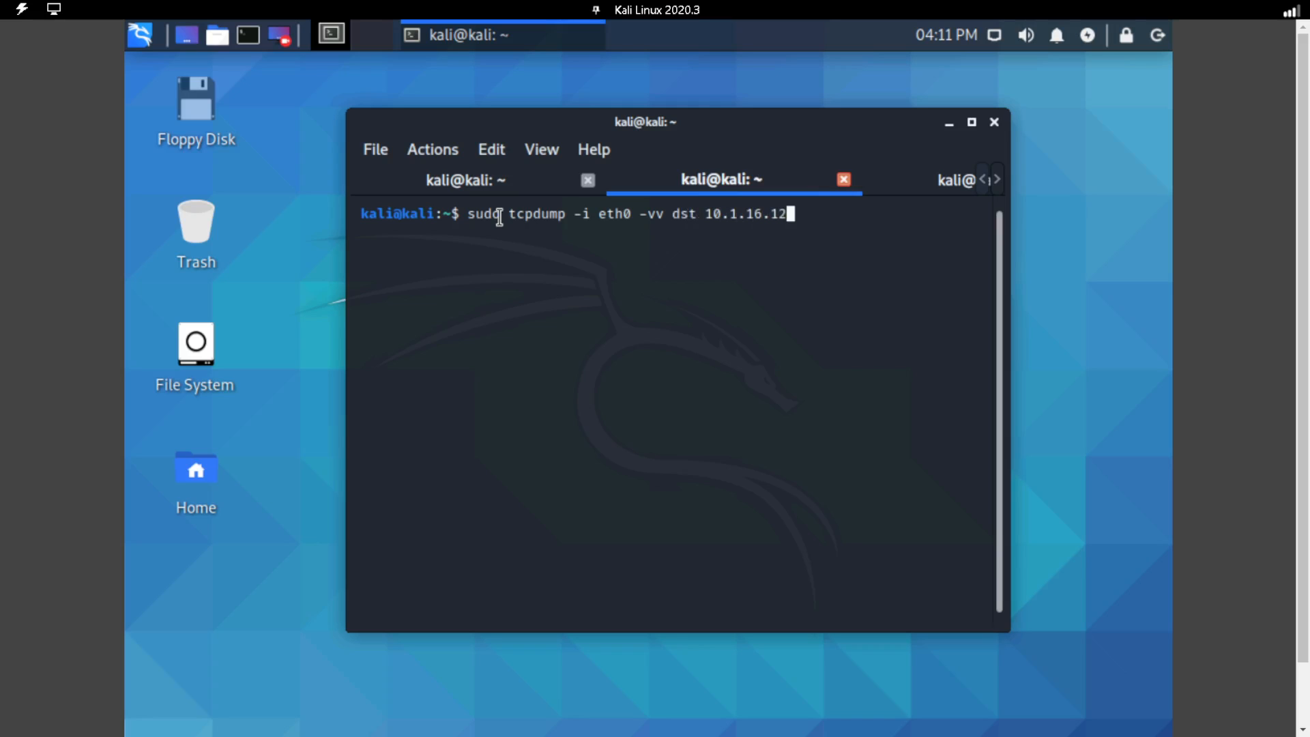
text( and port ssh )
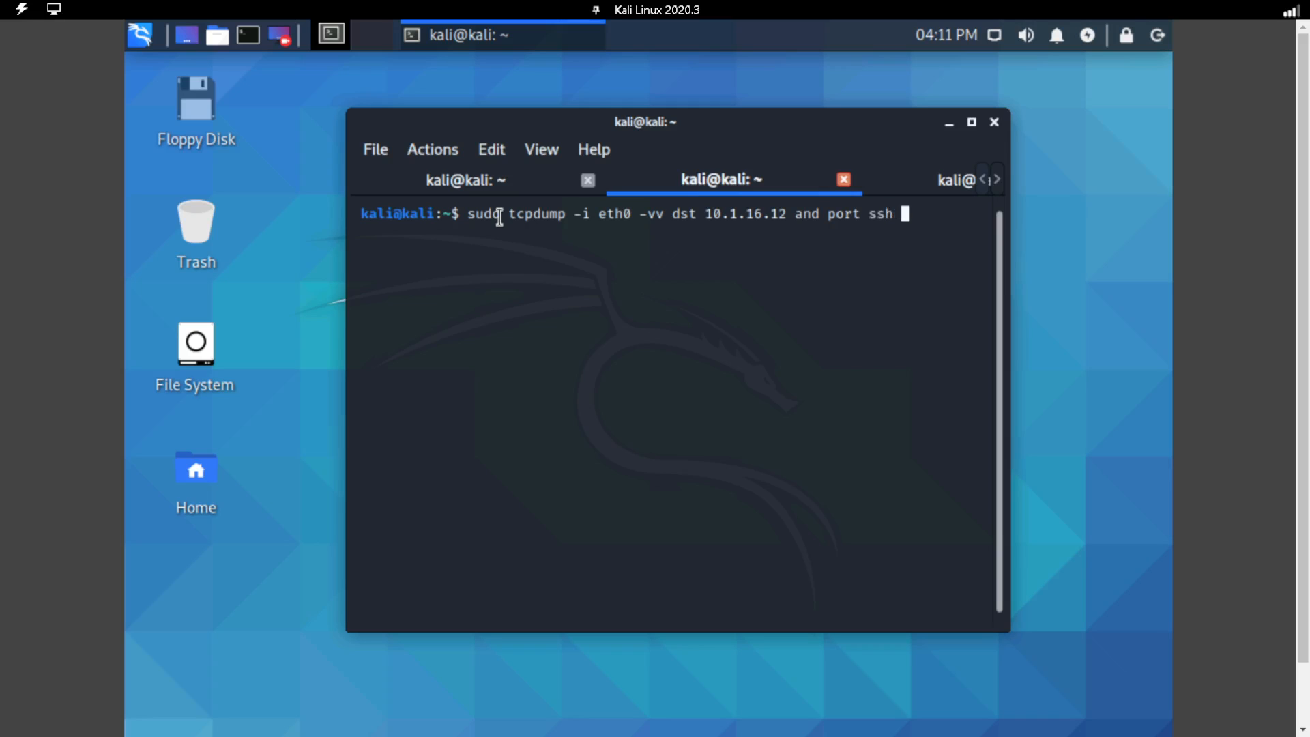
text(-w ssh.txt)
key(Return)
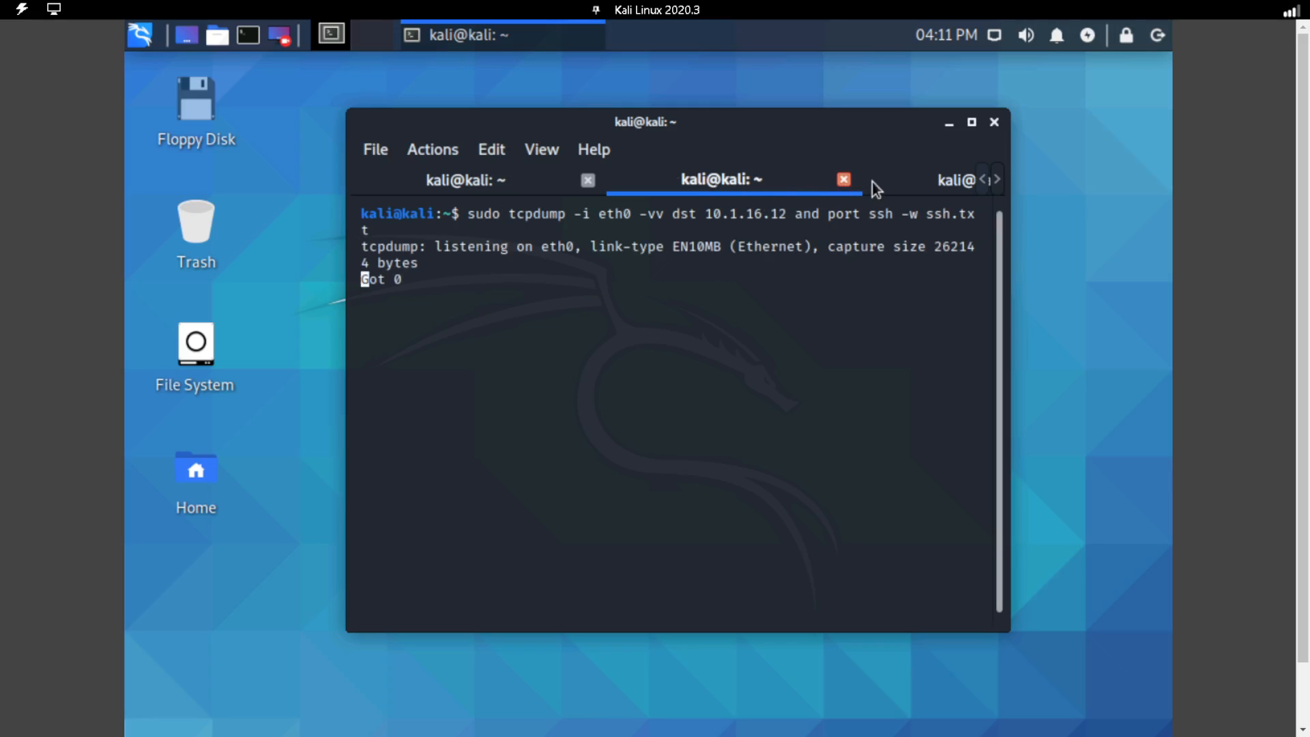
Switch to the third terminal tab and clear its screen.
click(898, 184)
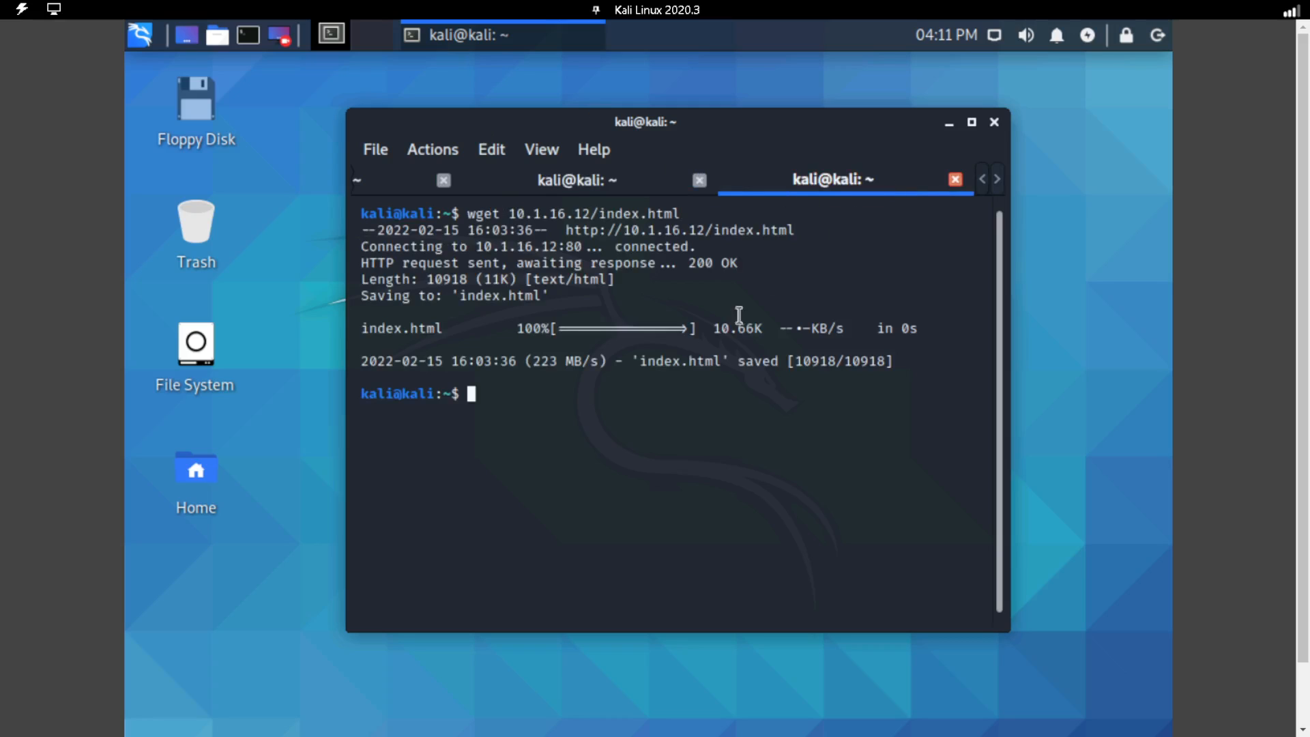
text(clear)
key(Return)
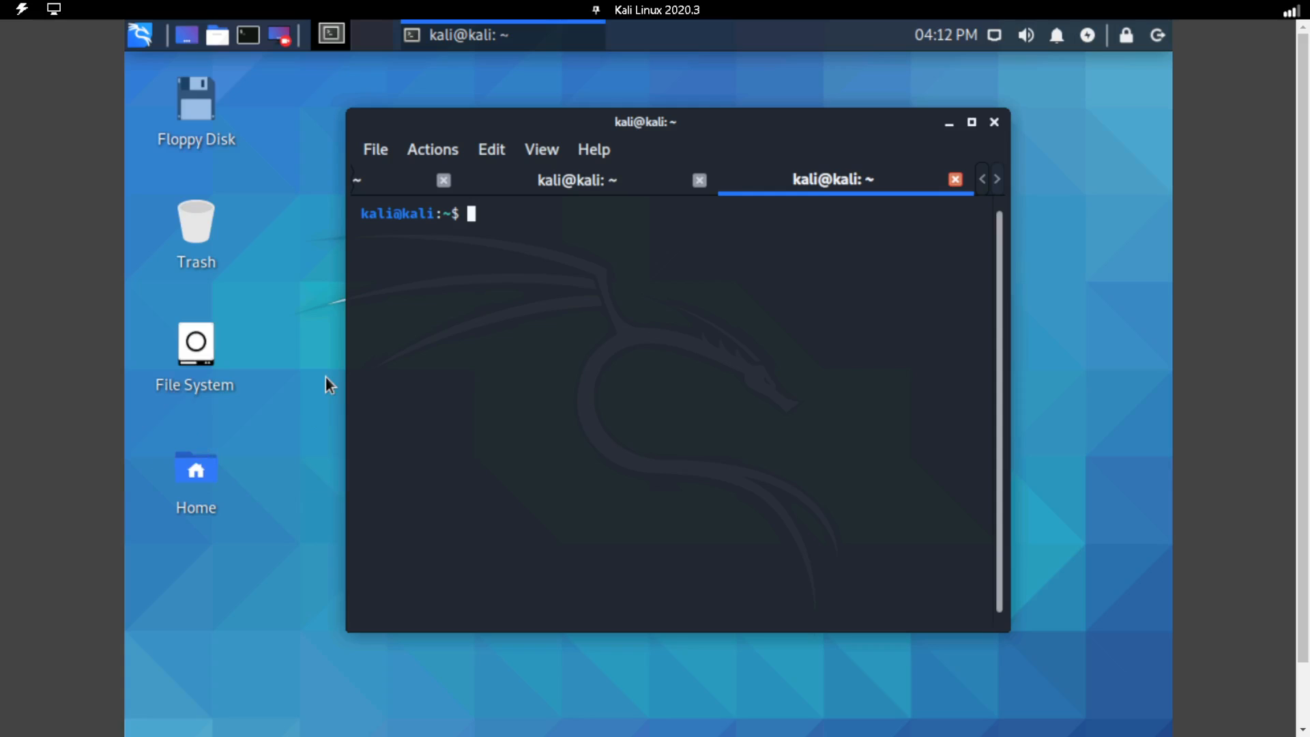
text(ssh lamp@10.)
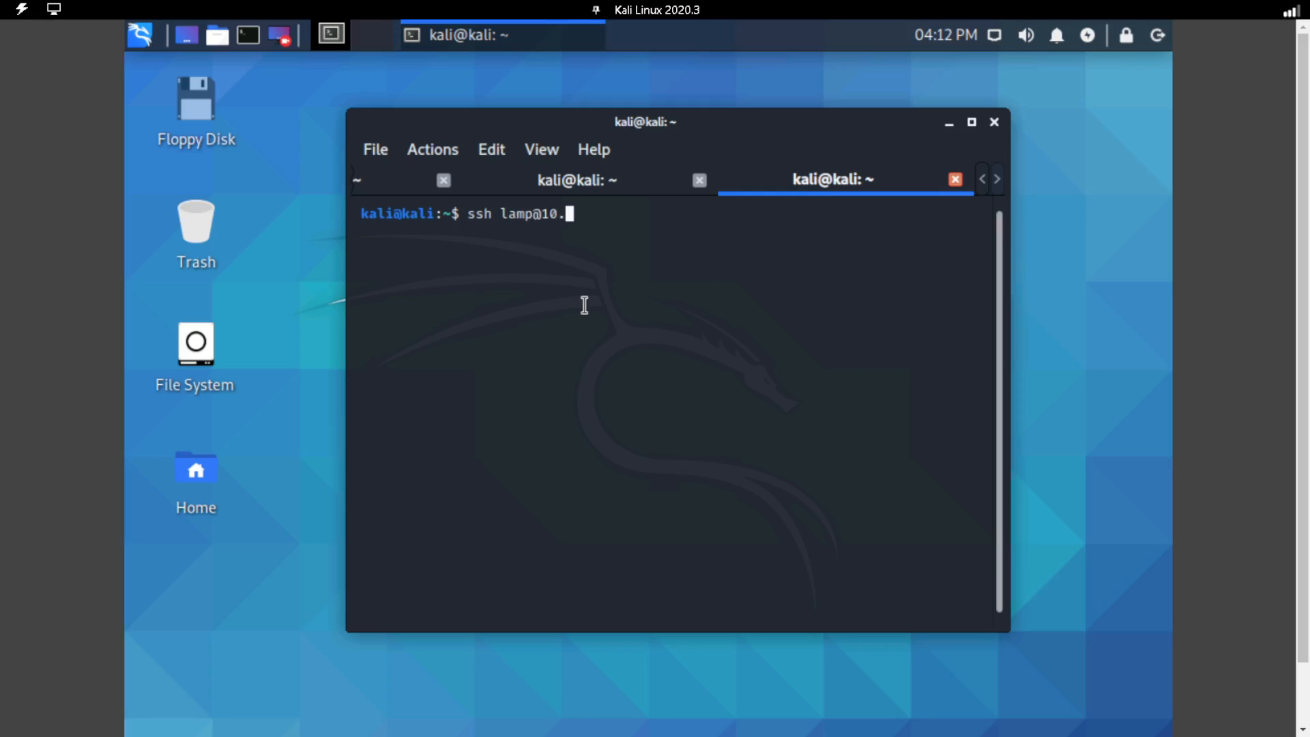
text(1.16.12)
key(Return)
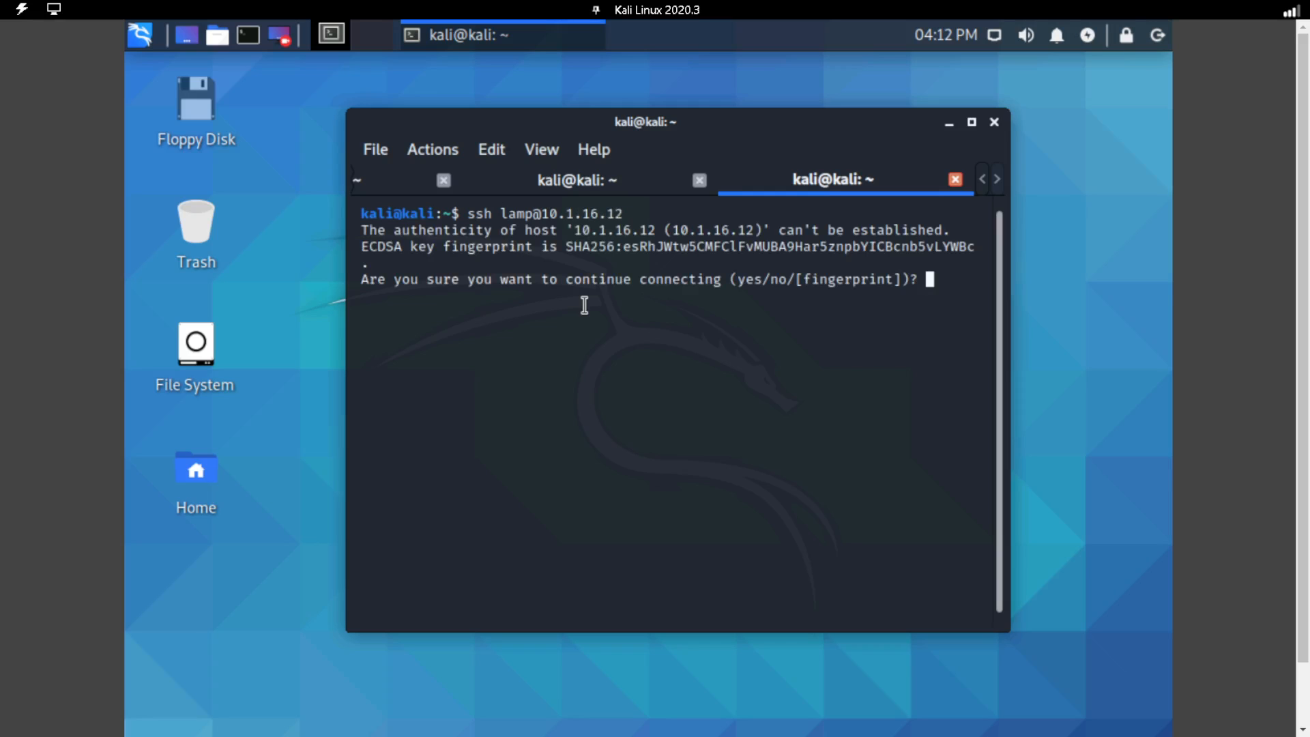
text(yes)
key(Return)
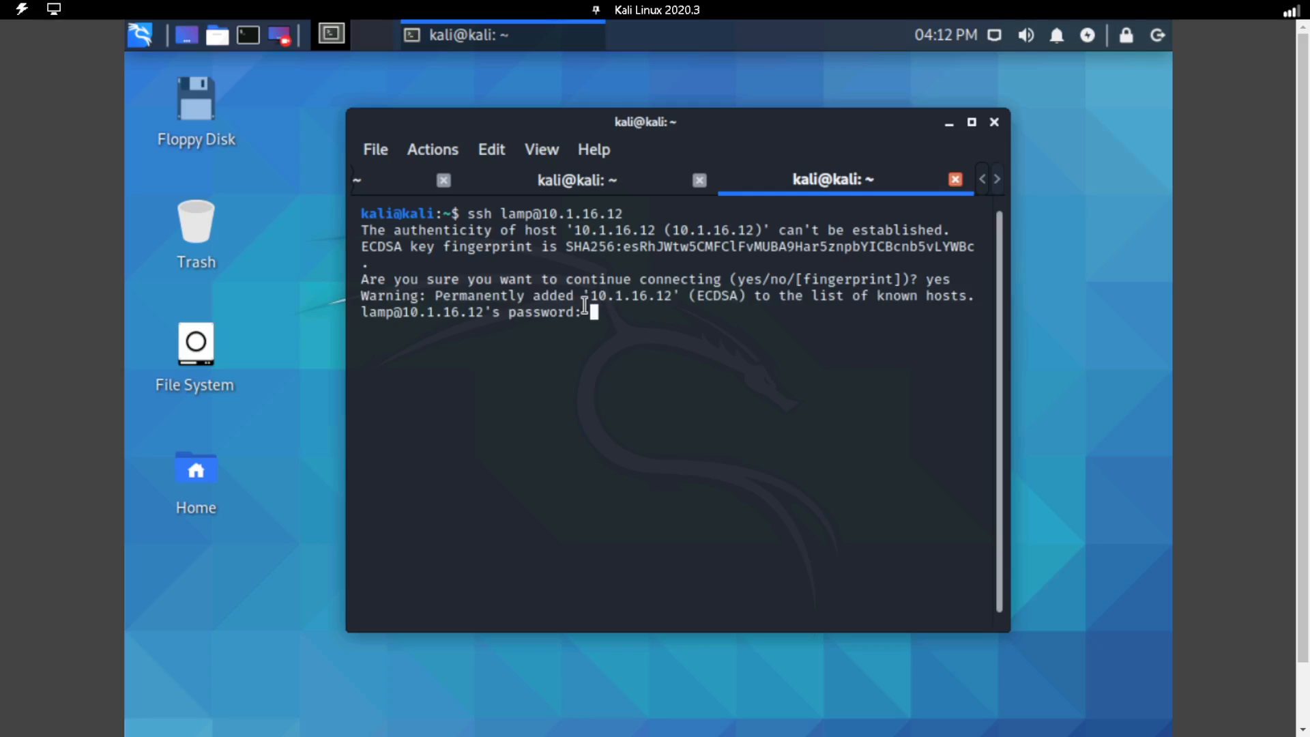
key(Return)
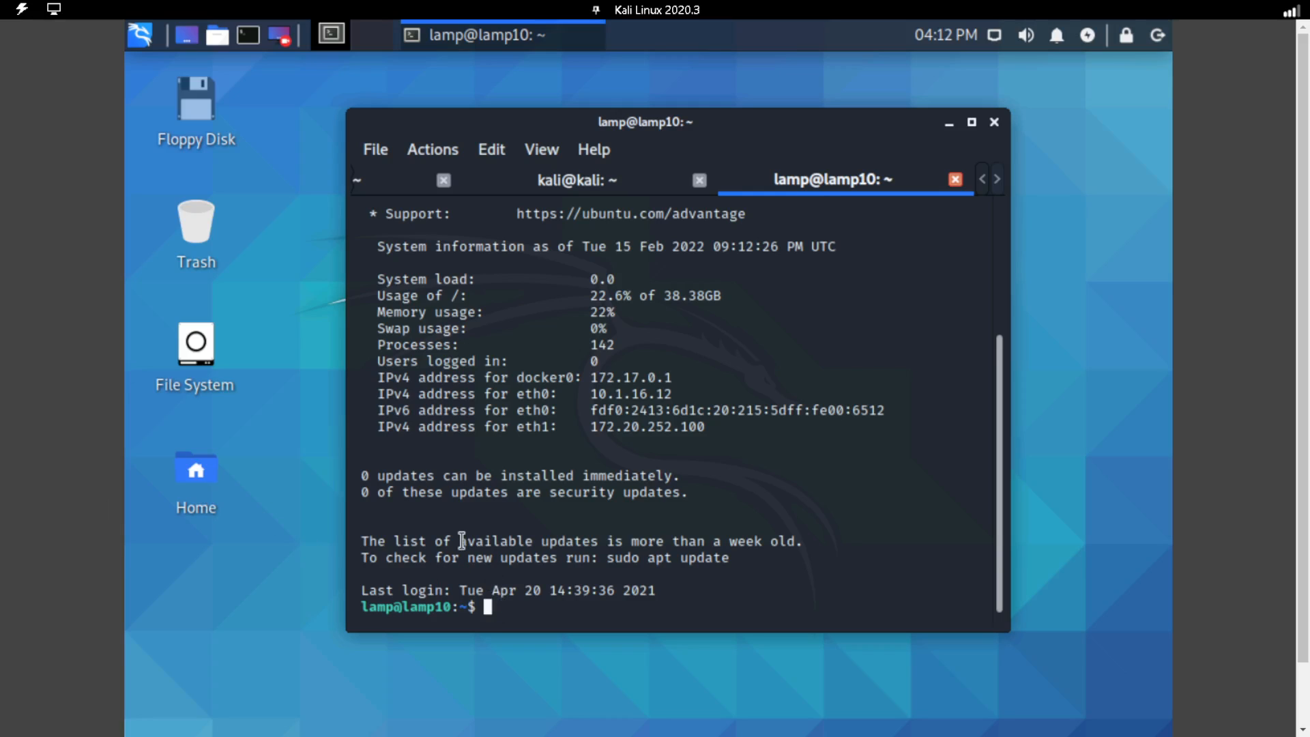
Run "whoami" and "hostname" in the SSH session to generate traffic.
text(whoami)
key(Return)
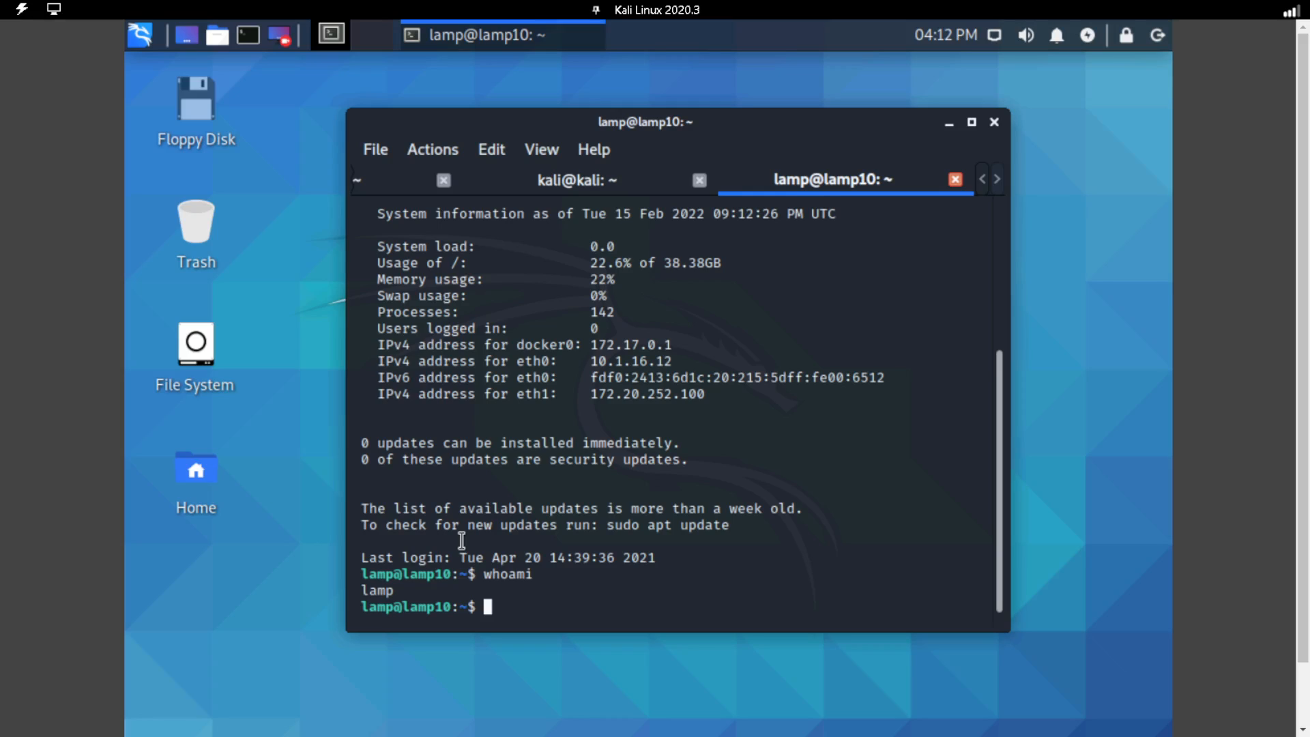
text(h)
text(osta)
text(nme)
key(BackSpace)
key(BackSpace)
key(BackSpace)
key(BackSpace)
text(name)
key(Return)
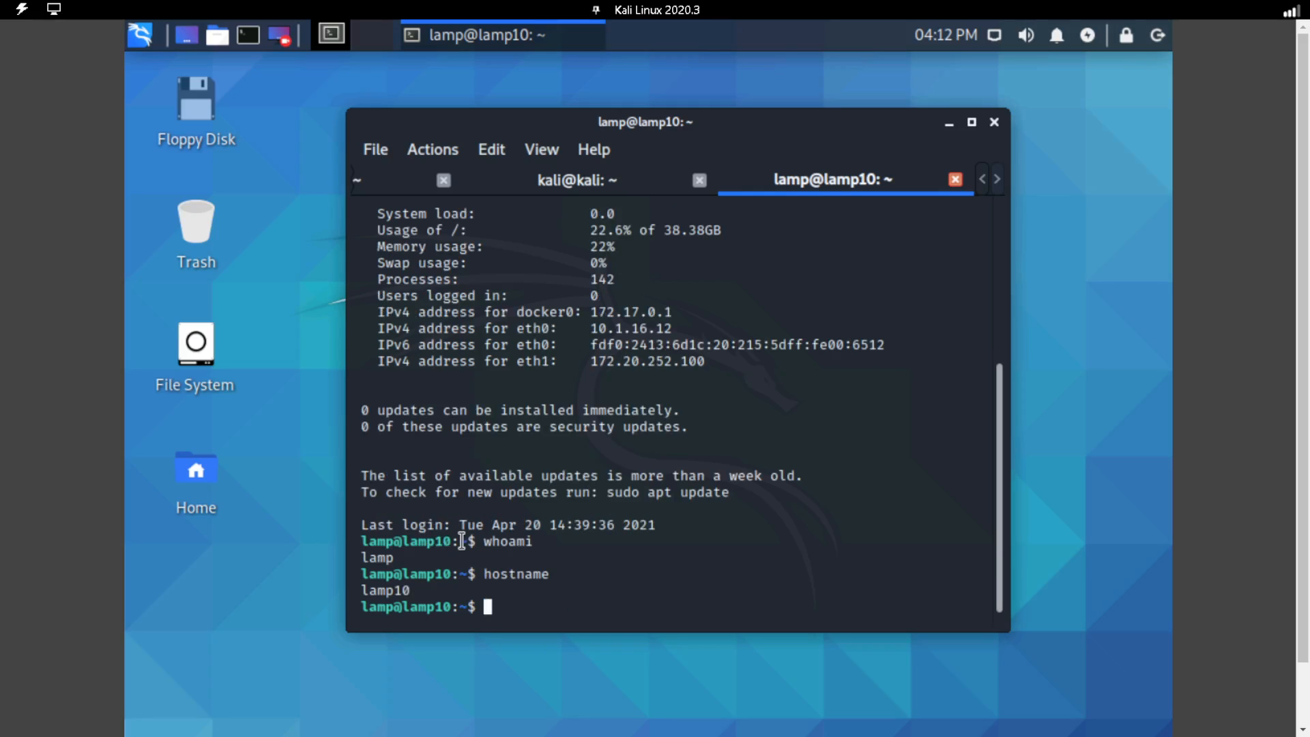
Exit the SSH session and stop the running tcpdump capture in the second terminal tab.
mouse_move(159, 365)
text(exit)
key(Return)
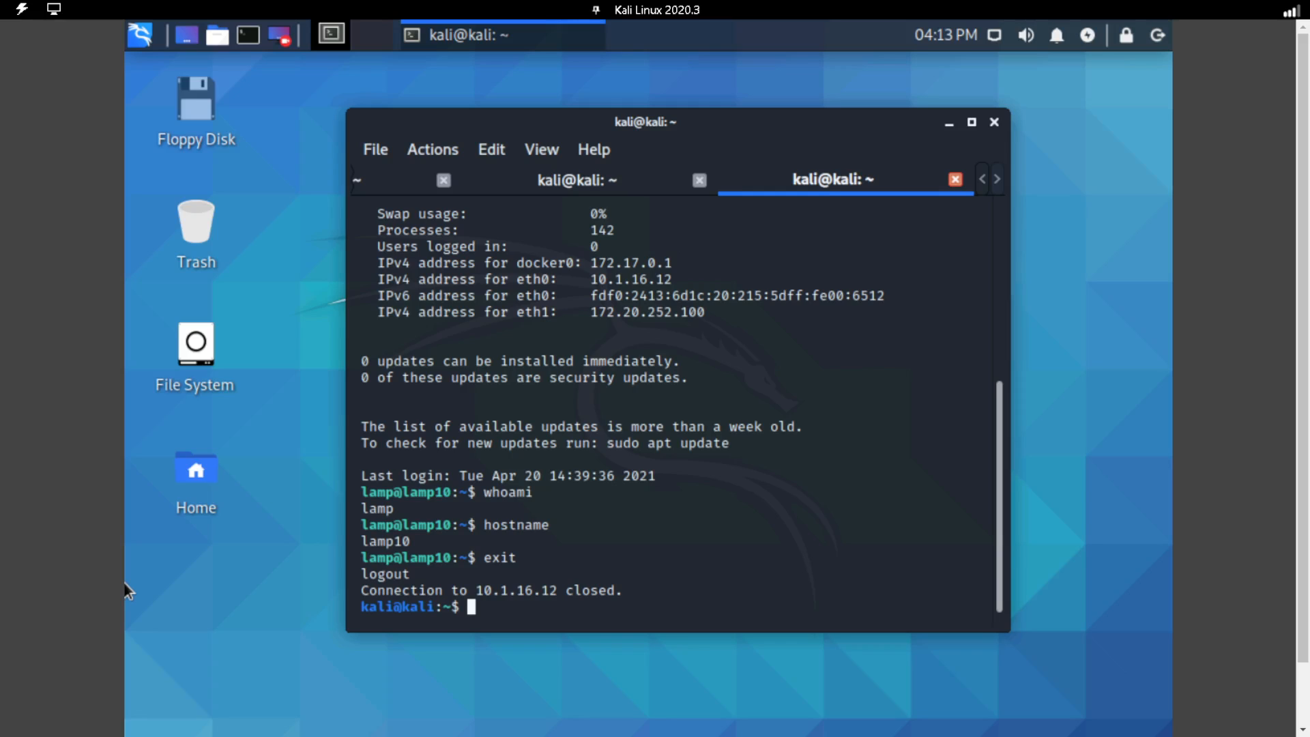
click(573, 178)
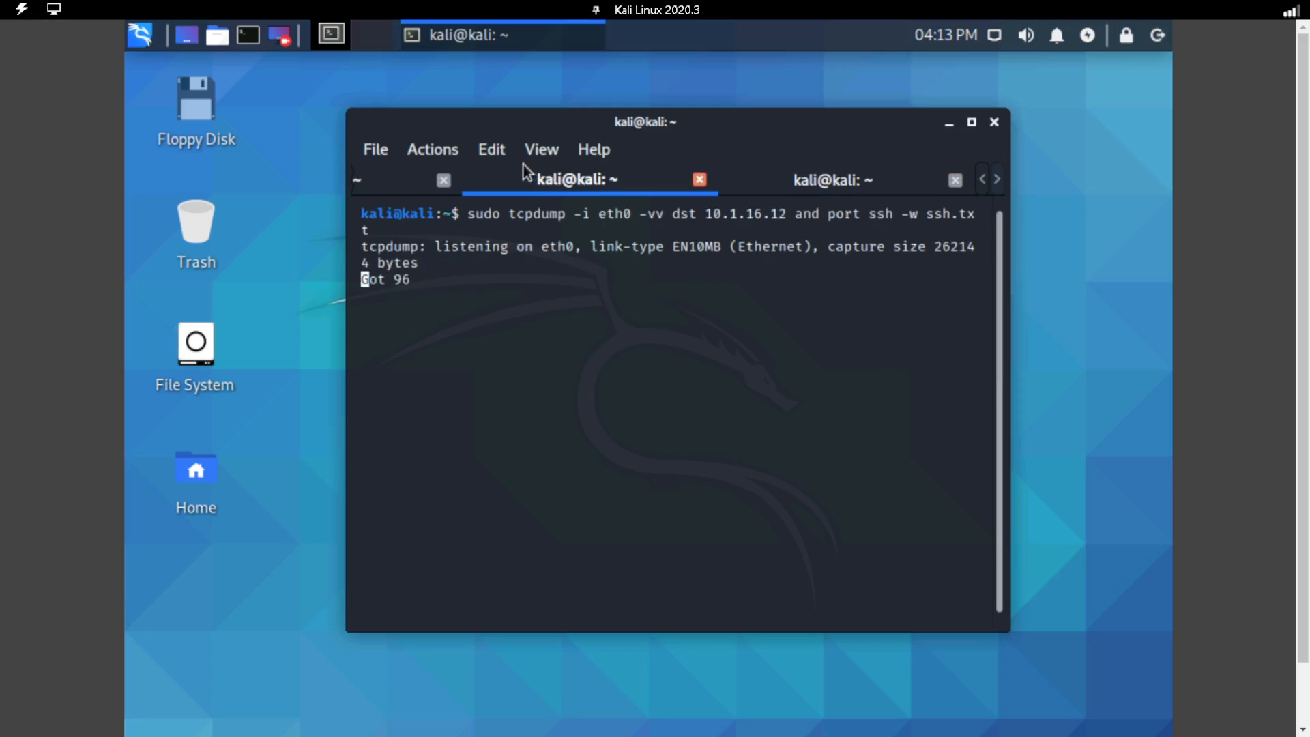
key(ctrl+c)
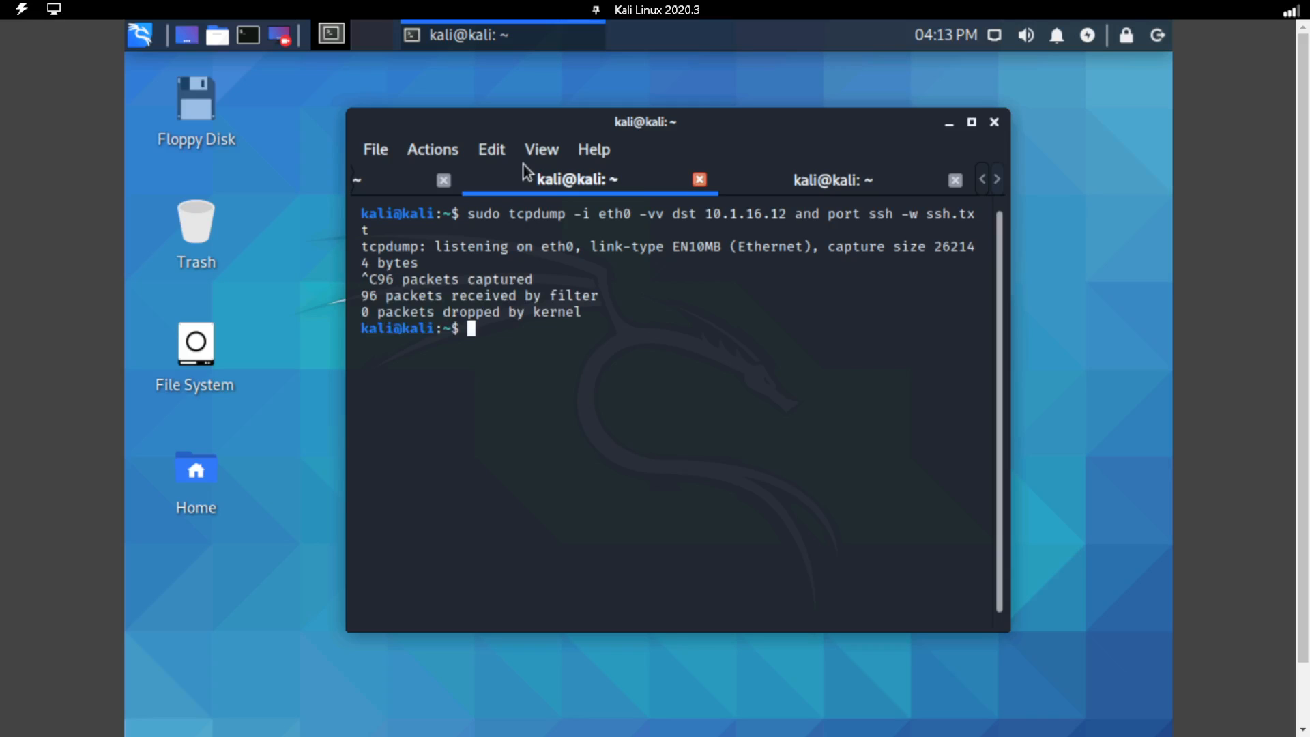
List the files in the home directory and read the captured SSH packets with "sudo tcpdump -r ssh.txt".
text(ls)
key(Return)
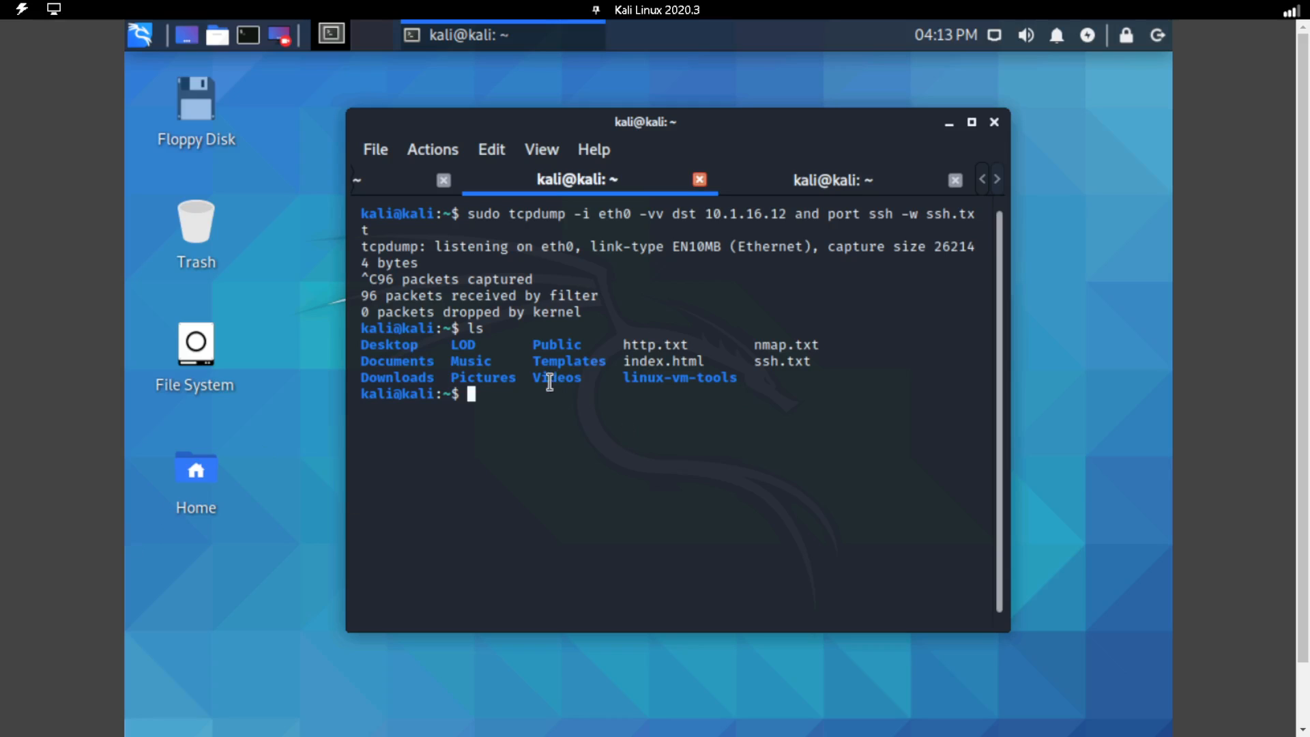
text(ls)
key(Up)
key(Up)
key(Up)
key(Up)
key(Up)
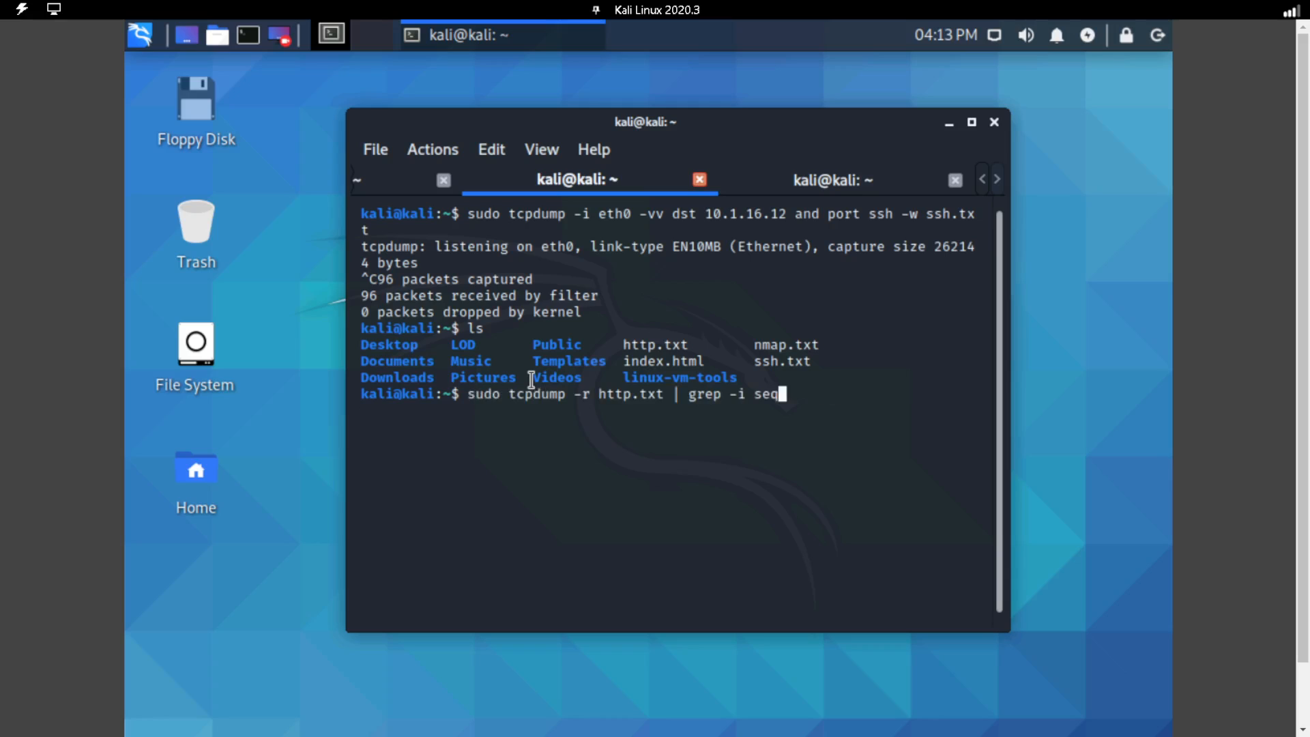
key(Up)
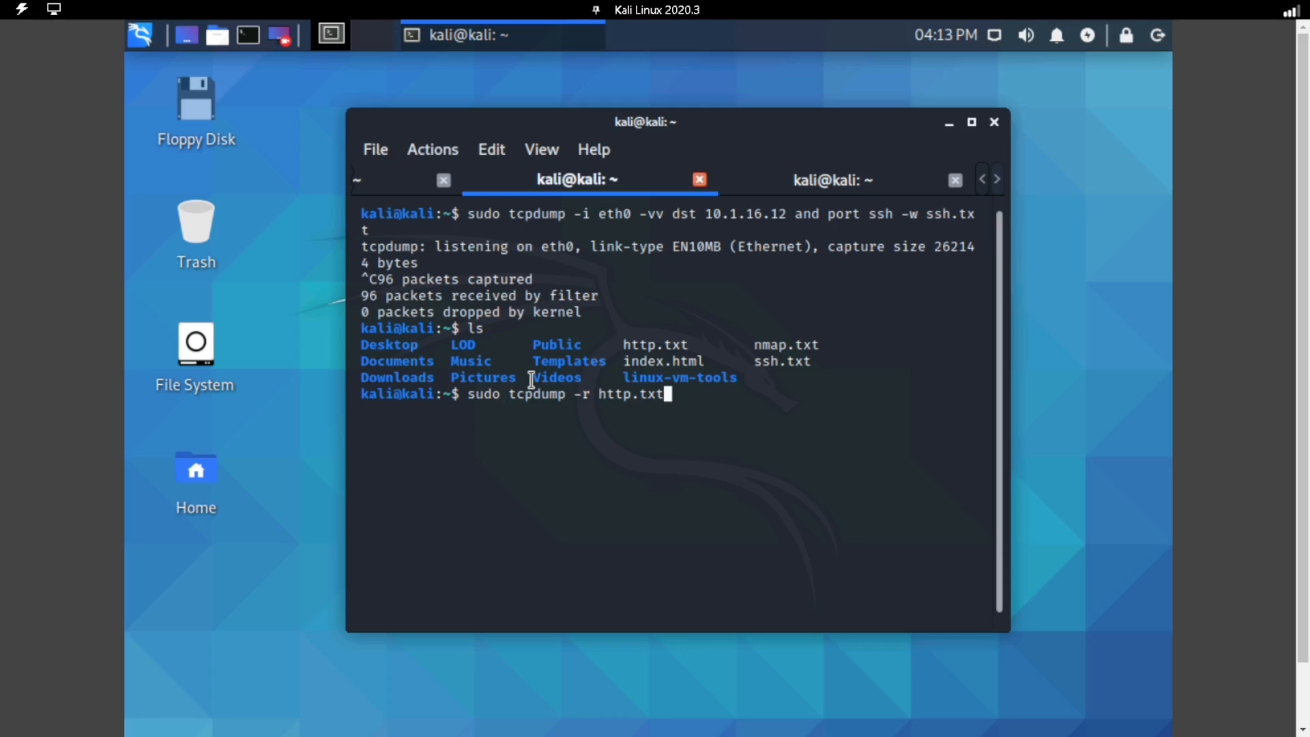
key(Left)
key(Left)
key(Left)
key(Left)
text(\)
key(BackSpace)
key(BackSpace)
key(BackSpace)
key(BackSpace)
key(BackSpace)
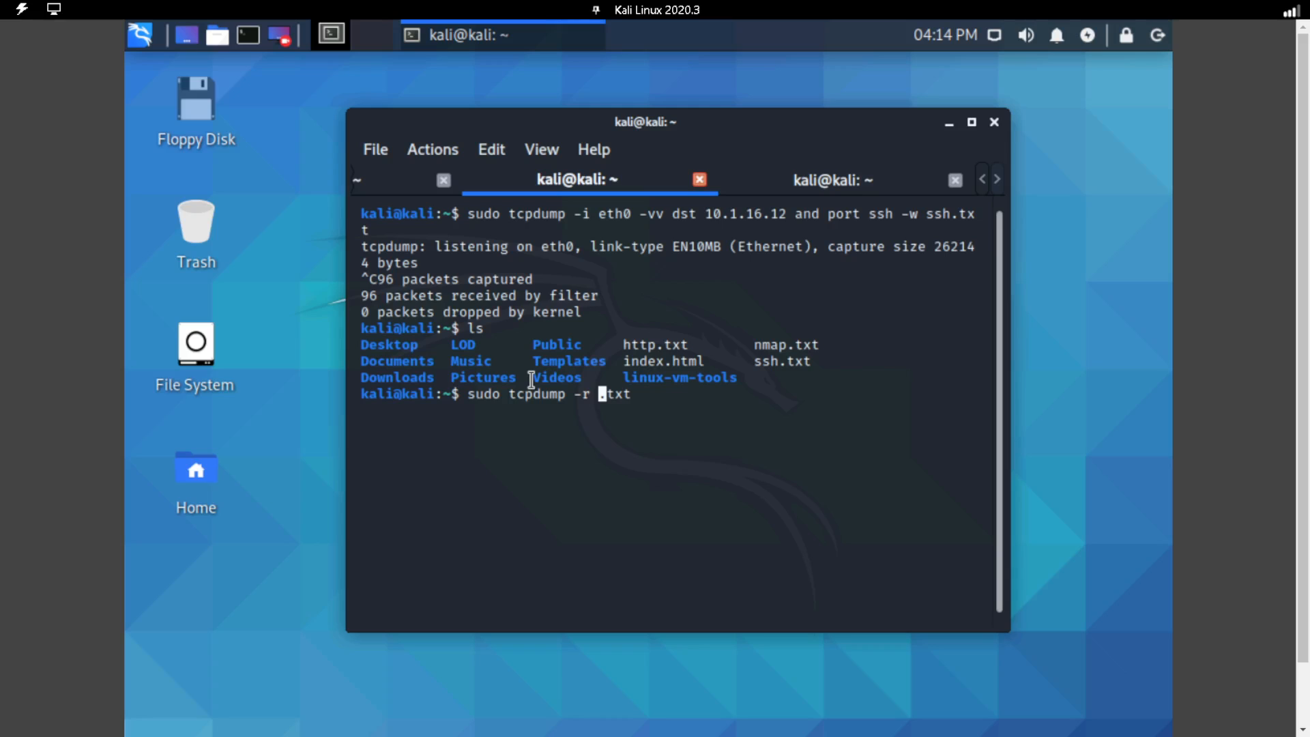
text(a)
key(BackSpace)
text(ssh)
key(Return)
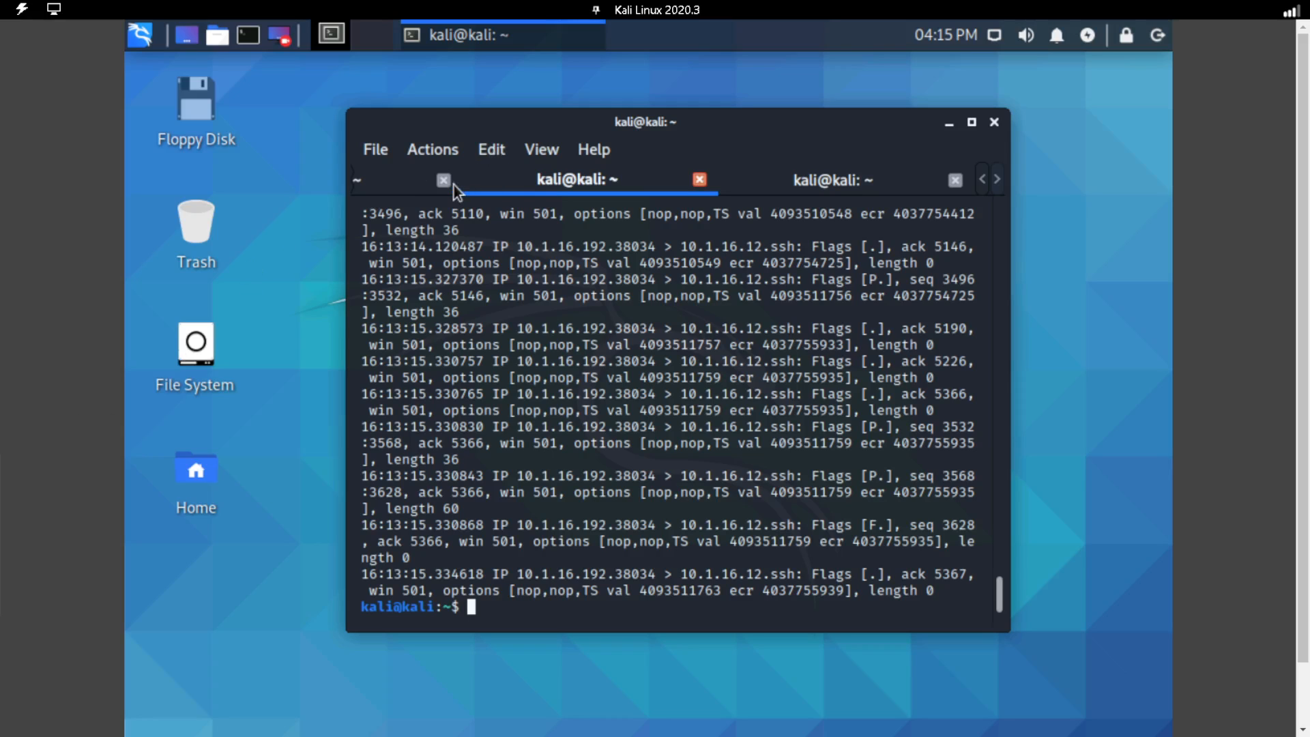
Launch Wireshark with "wireshark" from the first terminal tab.
click(395, 191)
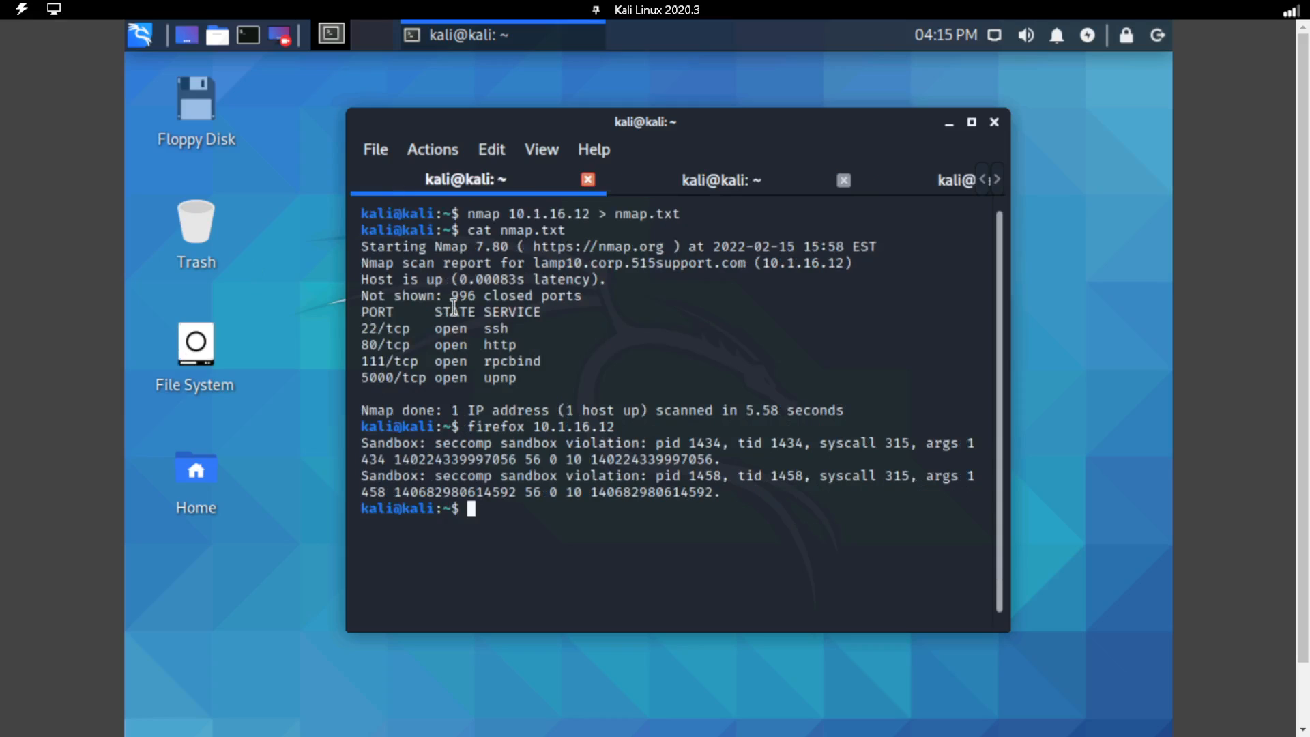
text(wireshark)
key(Return)
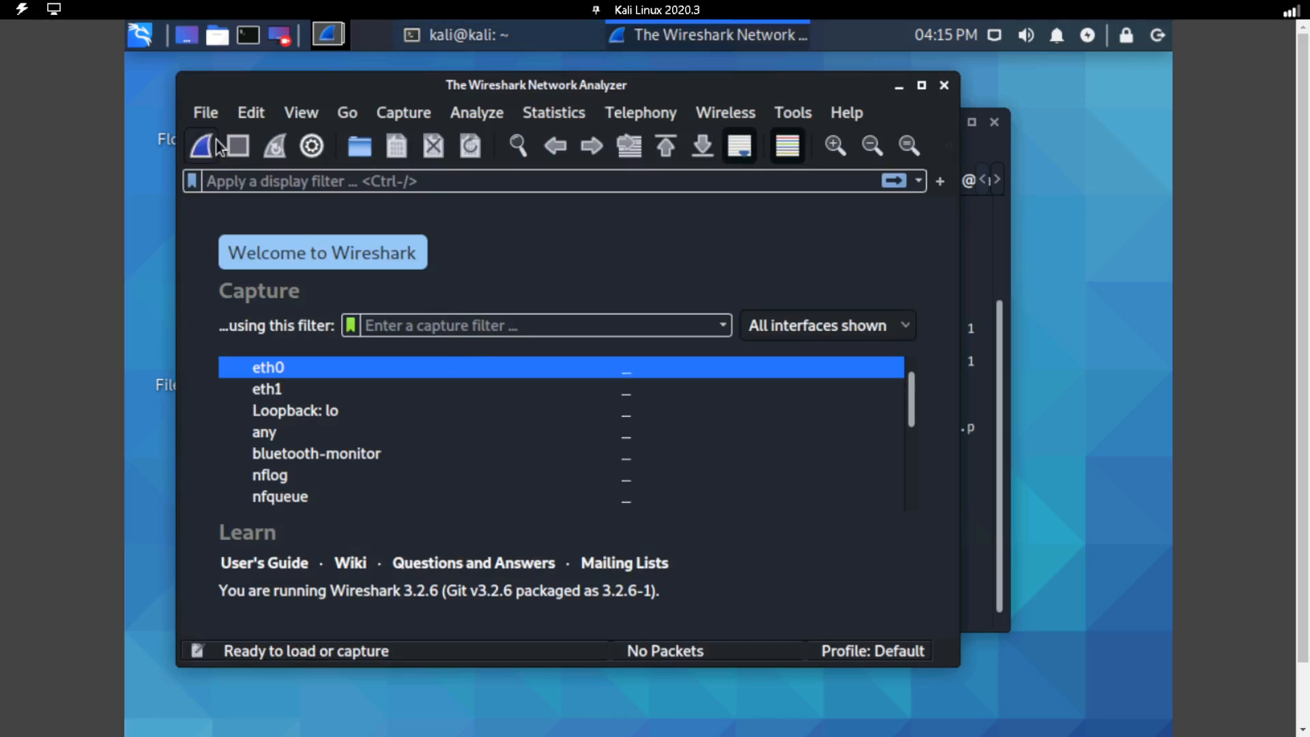
Open the capture file ssh.txt from /home/kali in Wireshark and look through its SSH packets.
click(207, 118)
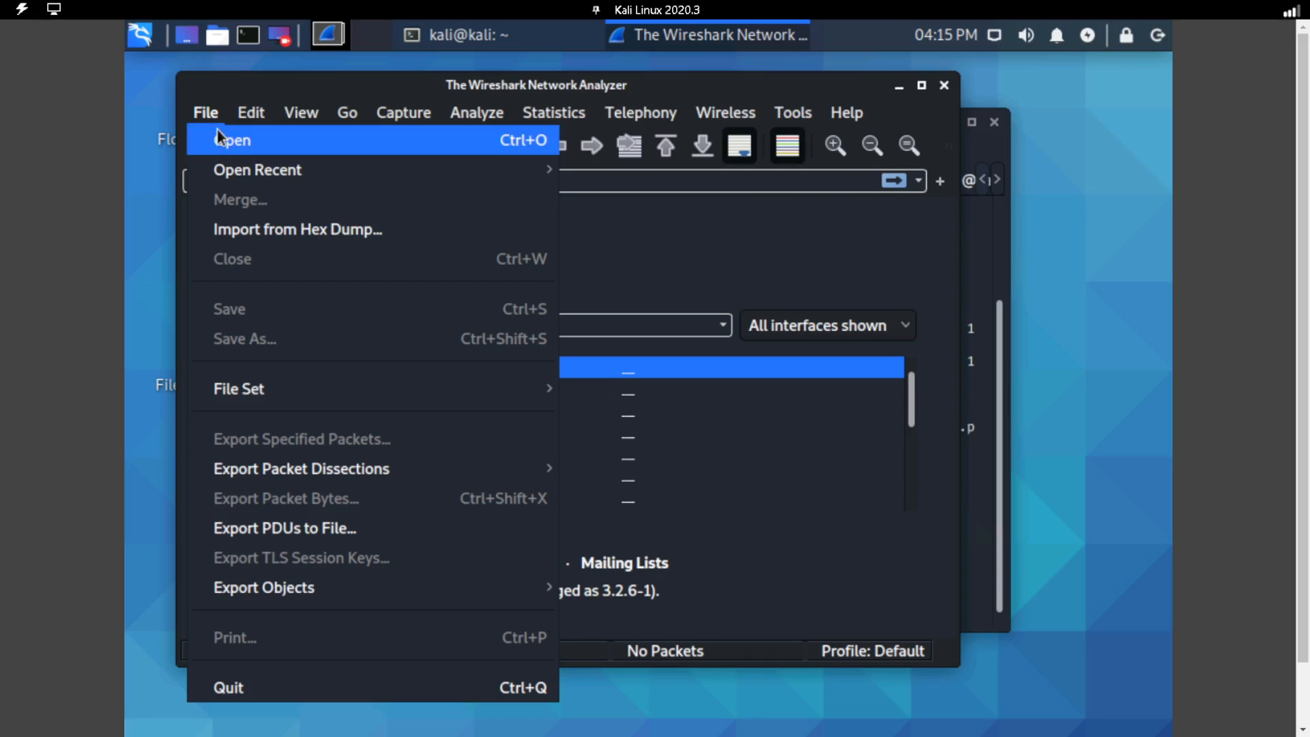
click(223, 139)
scroll(495, 317, down, 3)
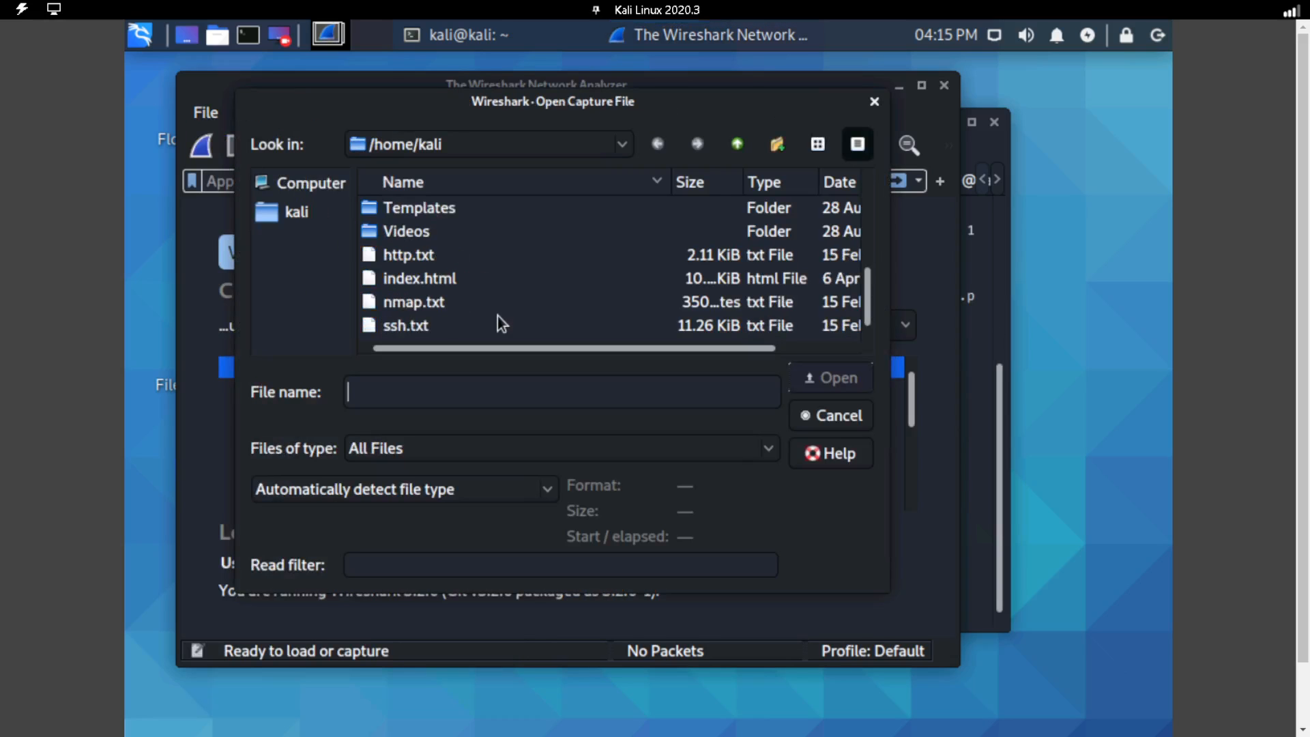
click(552, 328)
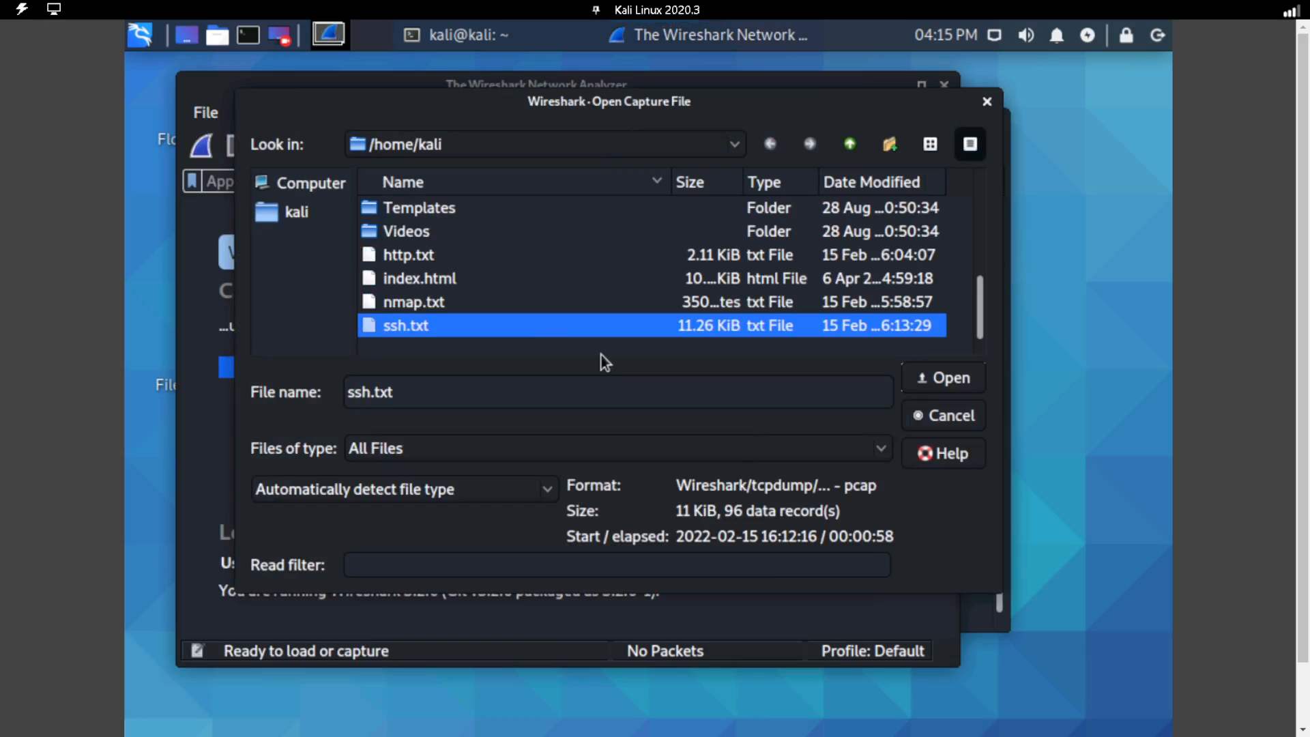
click(933, 382)
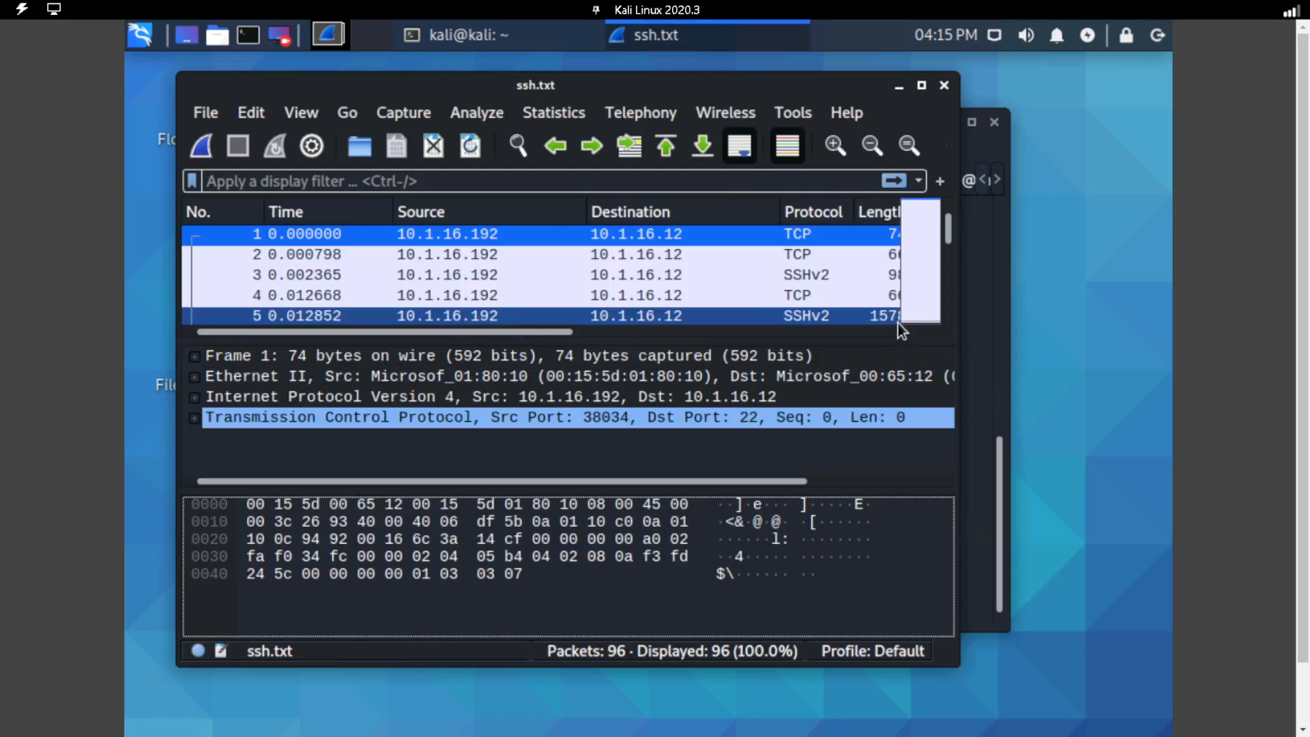
scroll(793, 286, down, 5)
scroll(794, 293, down, 5)
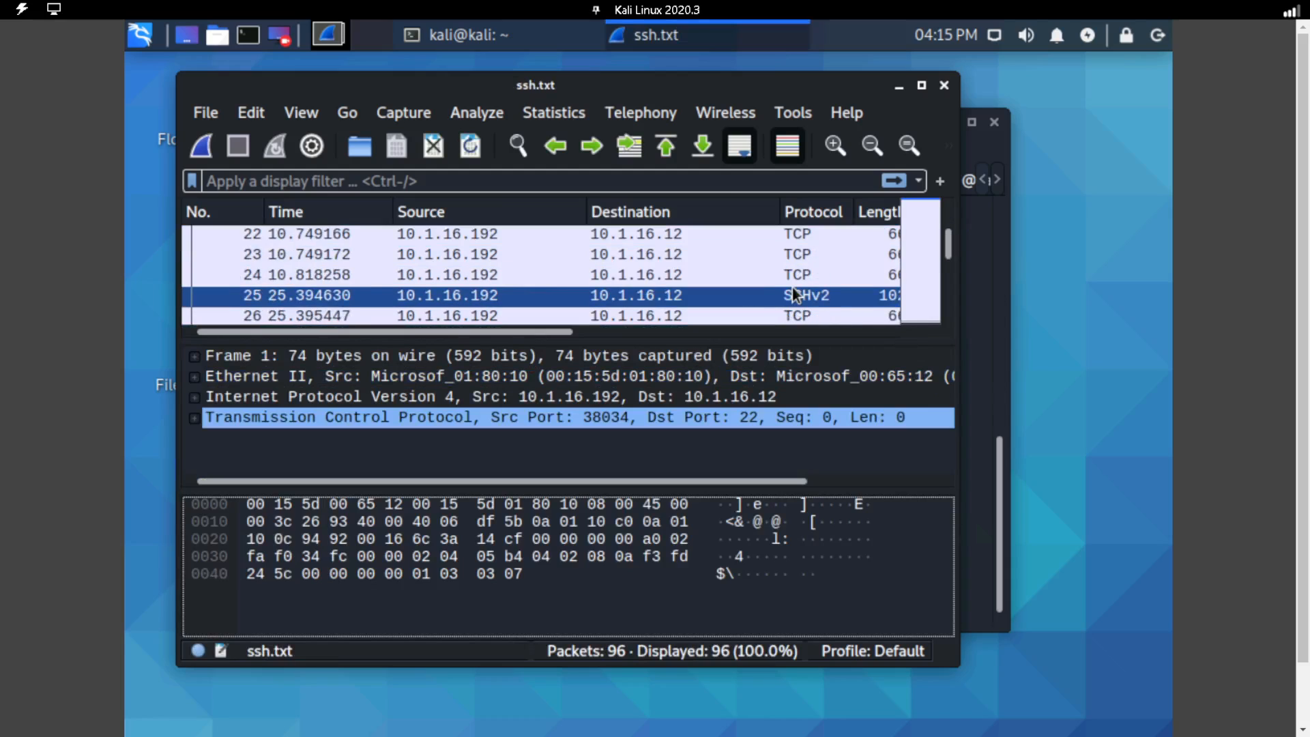
scroll(793, 293, down, 2)
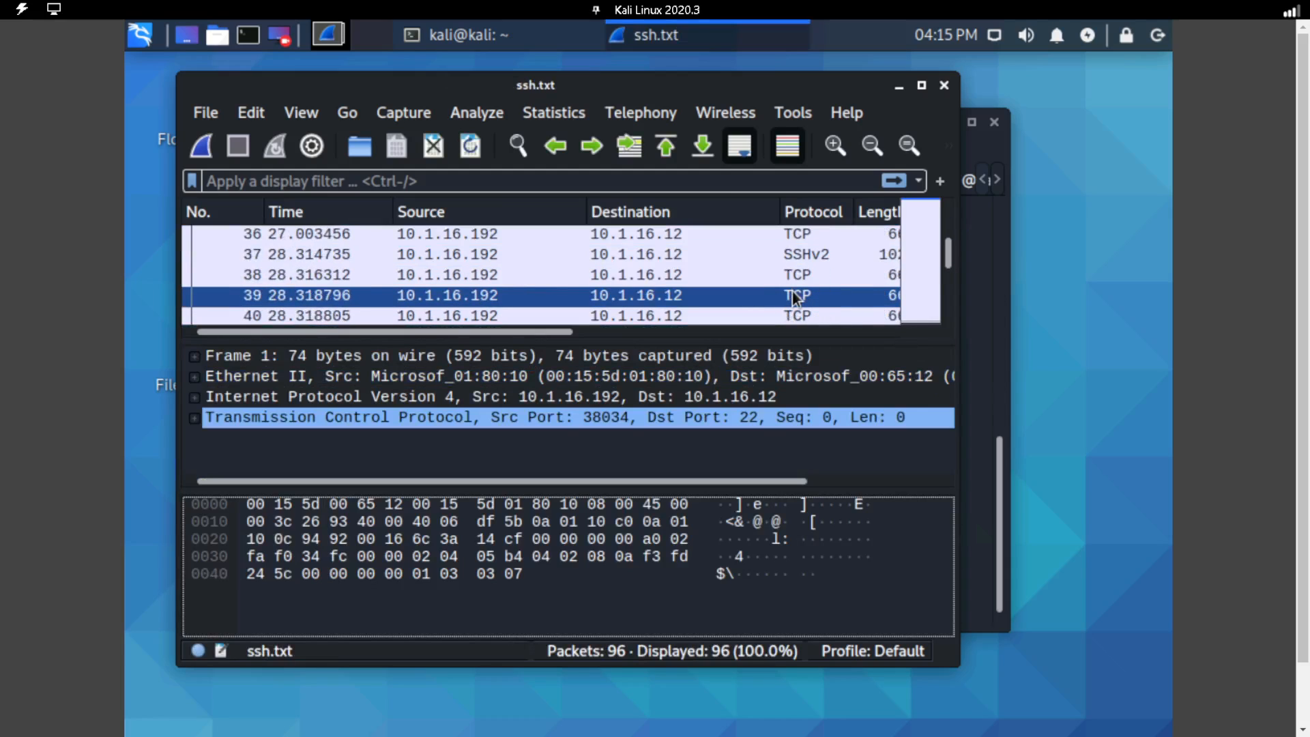
scroll(793, 294, up, 4)
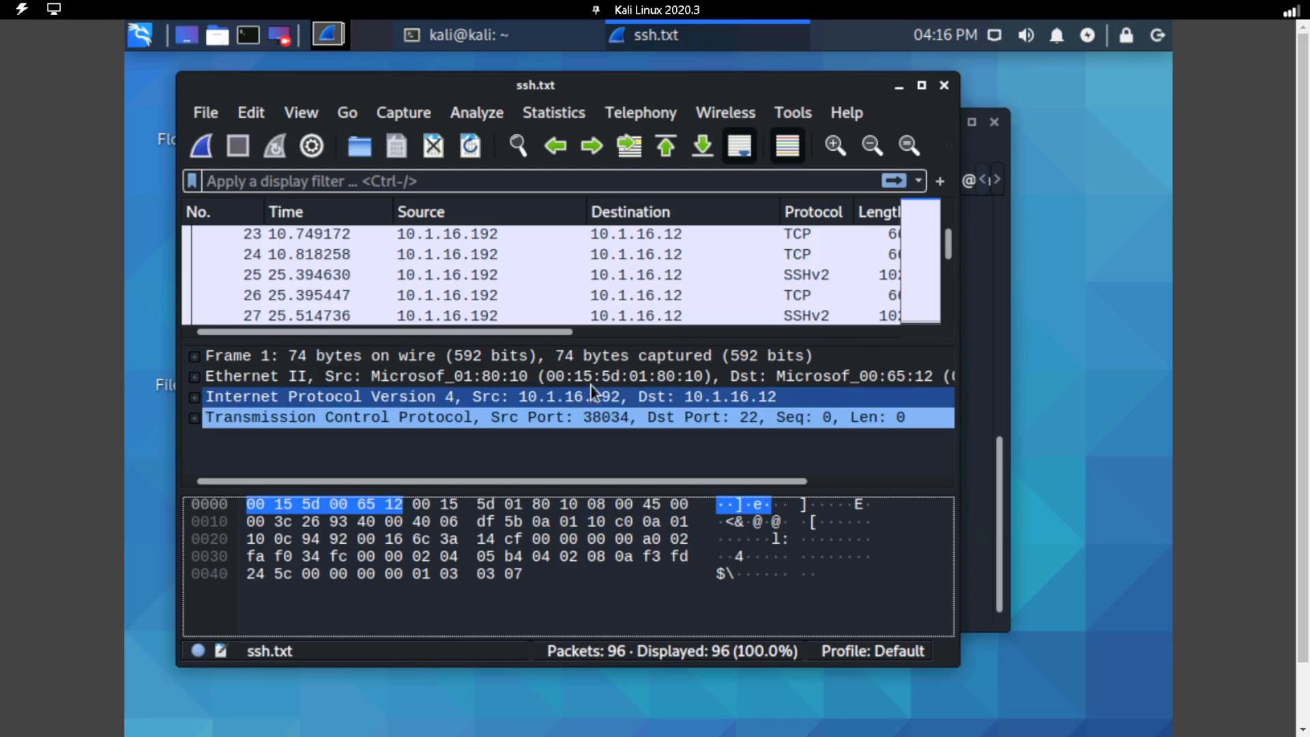
click(628, 298)
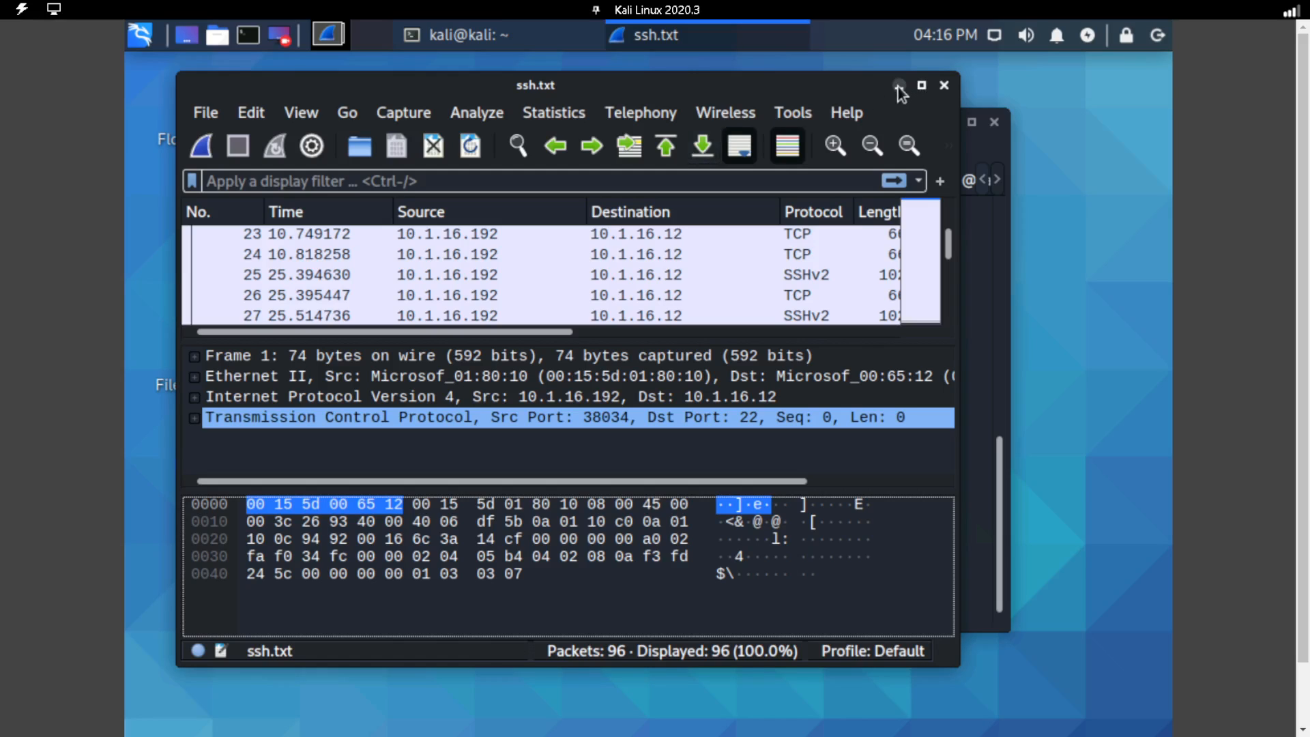
Stop the running Wireshark process from the terminal that launched it and clear that terminal.
click(898, 86)
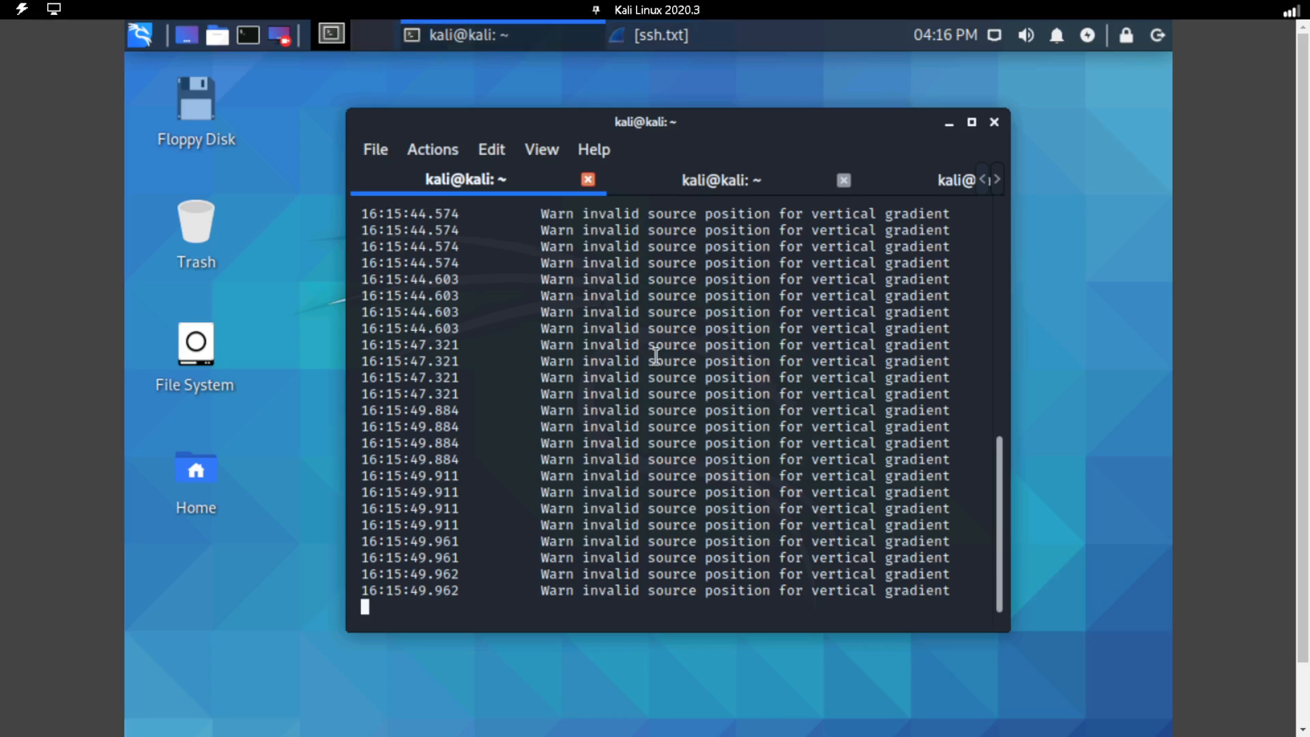
key(ctrl+c)
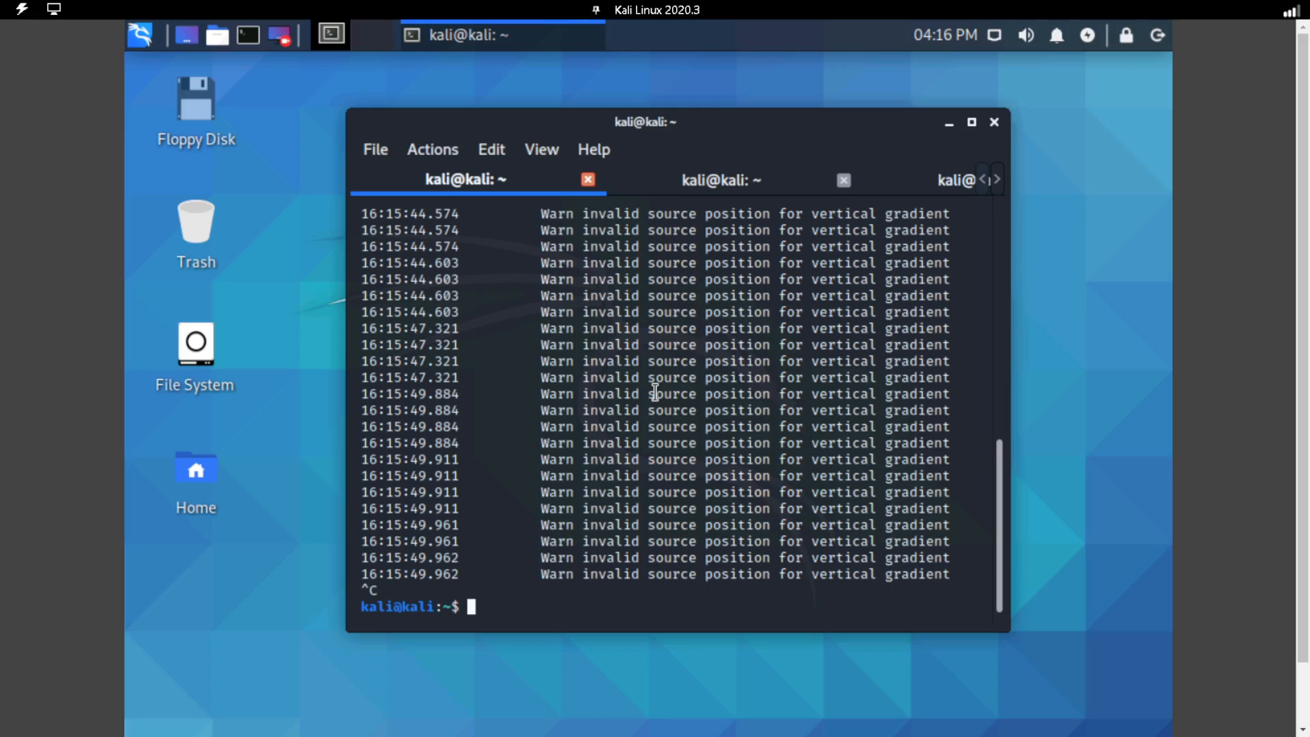
text(clear)
key(Return)
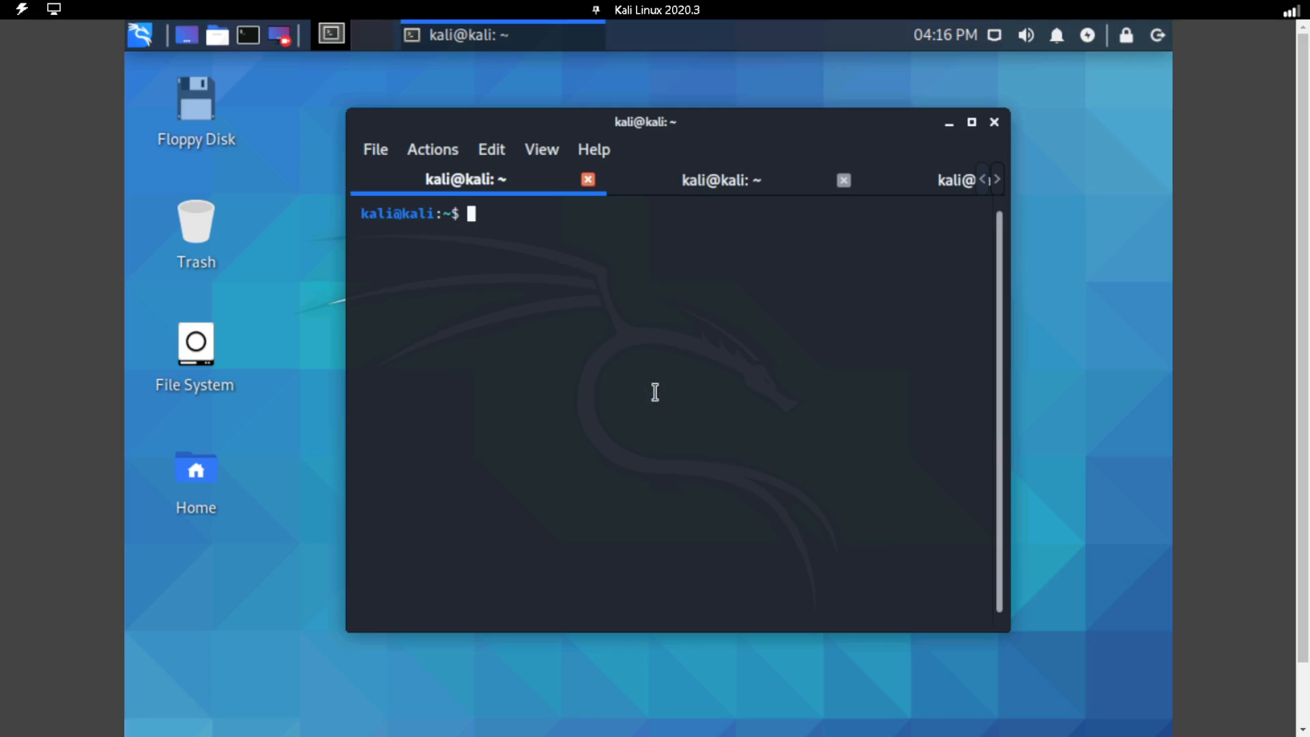
Start an ICMP capture with "sudo tcpdump -i eth0 -vv icmp -w ping.txt" and enter the sudo password.
text(sudo tcpdump)
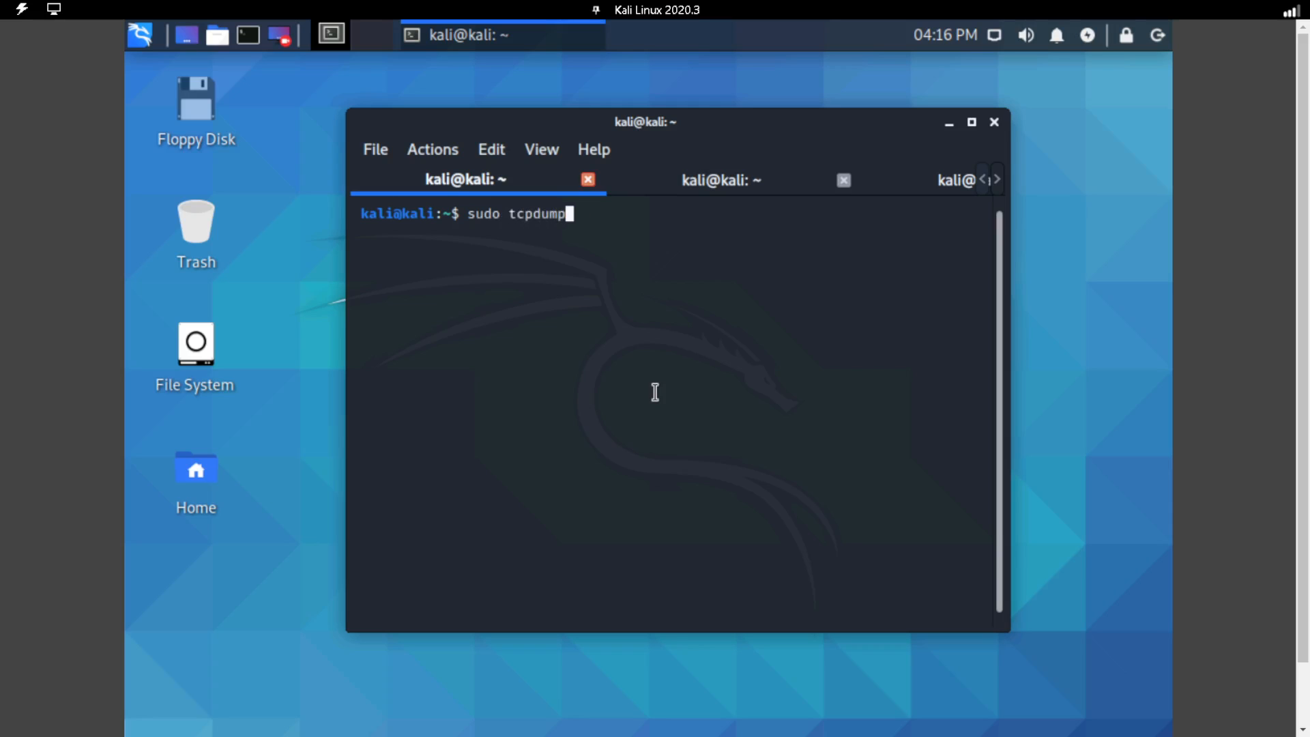
text( -i )
text(etyh)
key(BackSpace)
key(BackSpace)
text(h0 -vv icmp )
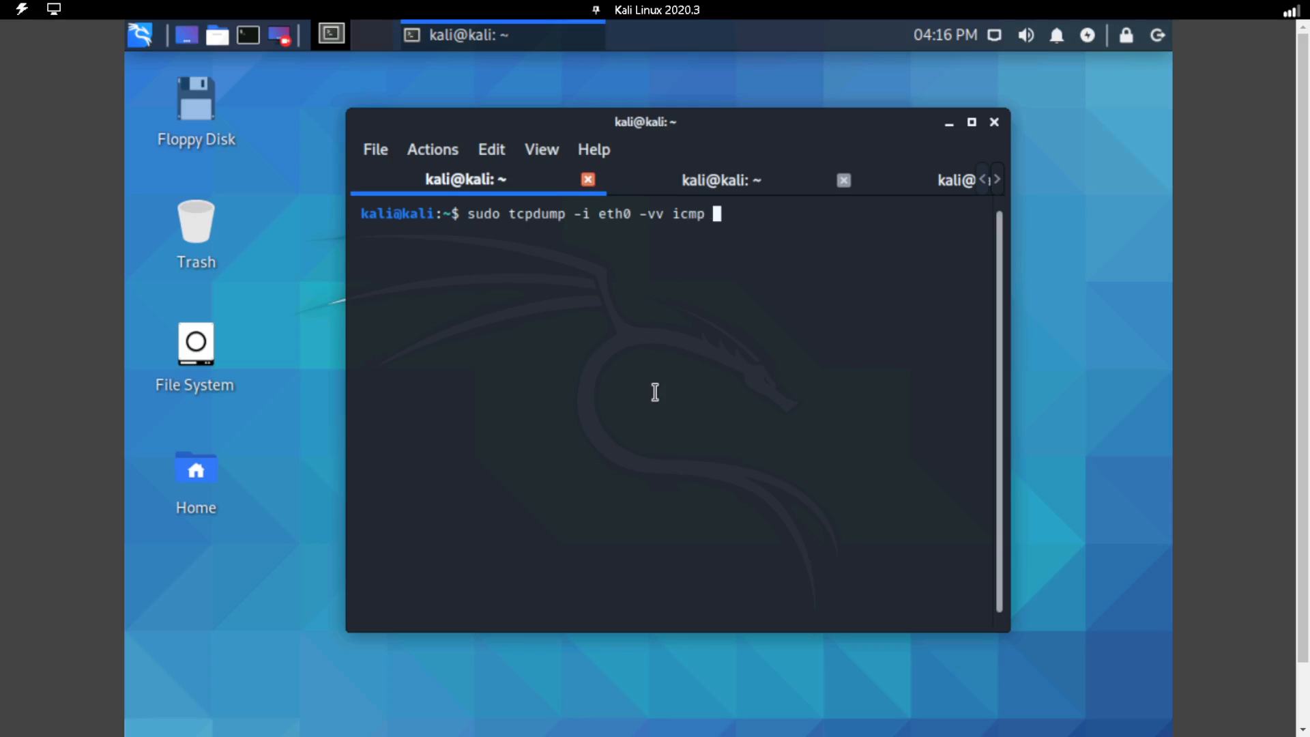
text(-w ping.txt)
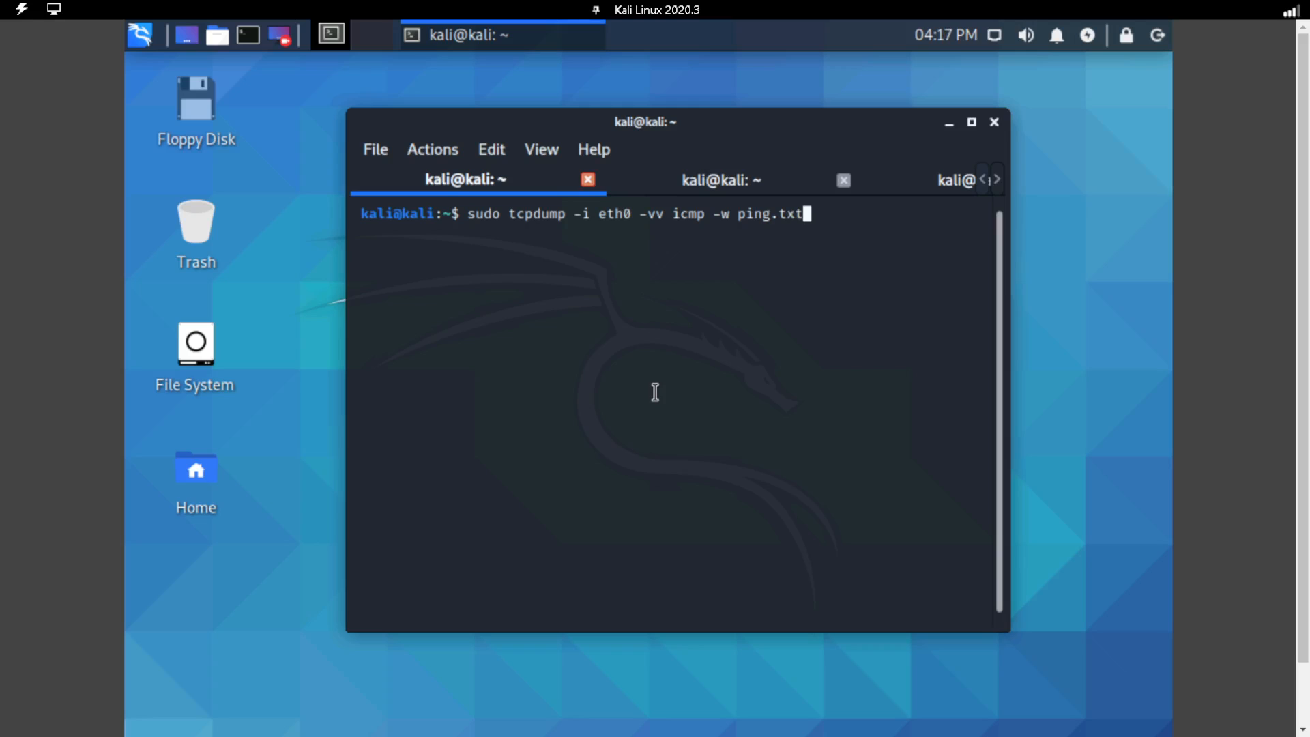
key(Return)
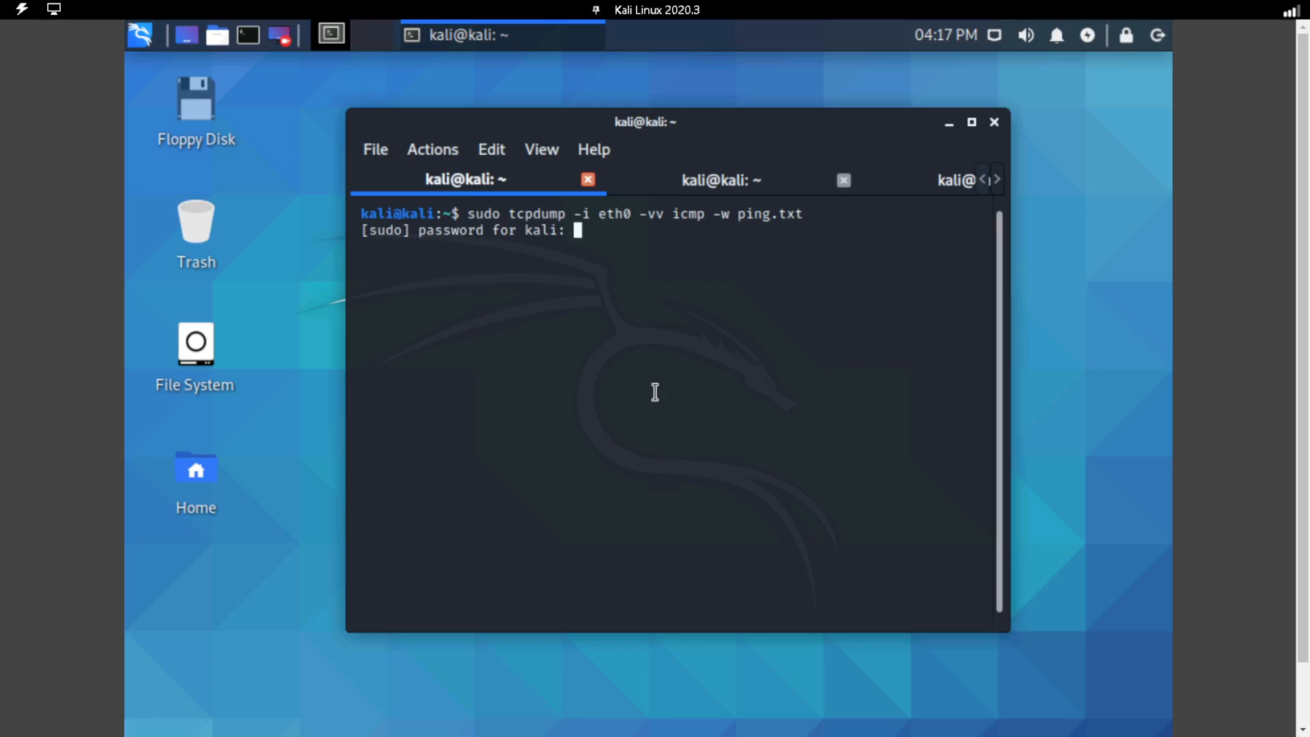
key(Return)
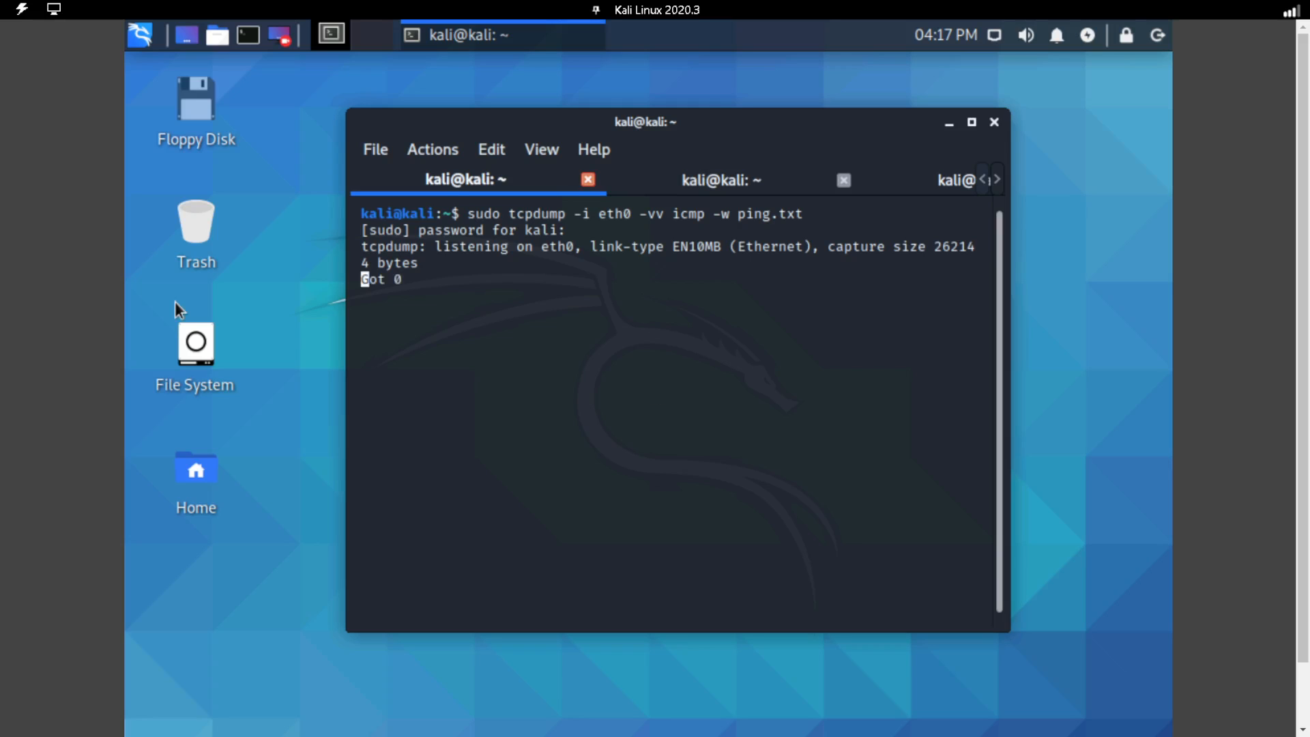
Clear the second terminal tab and run "ping -c 5 10.1.16.12" there to generate ICMP traffic.
click(689, 184)
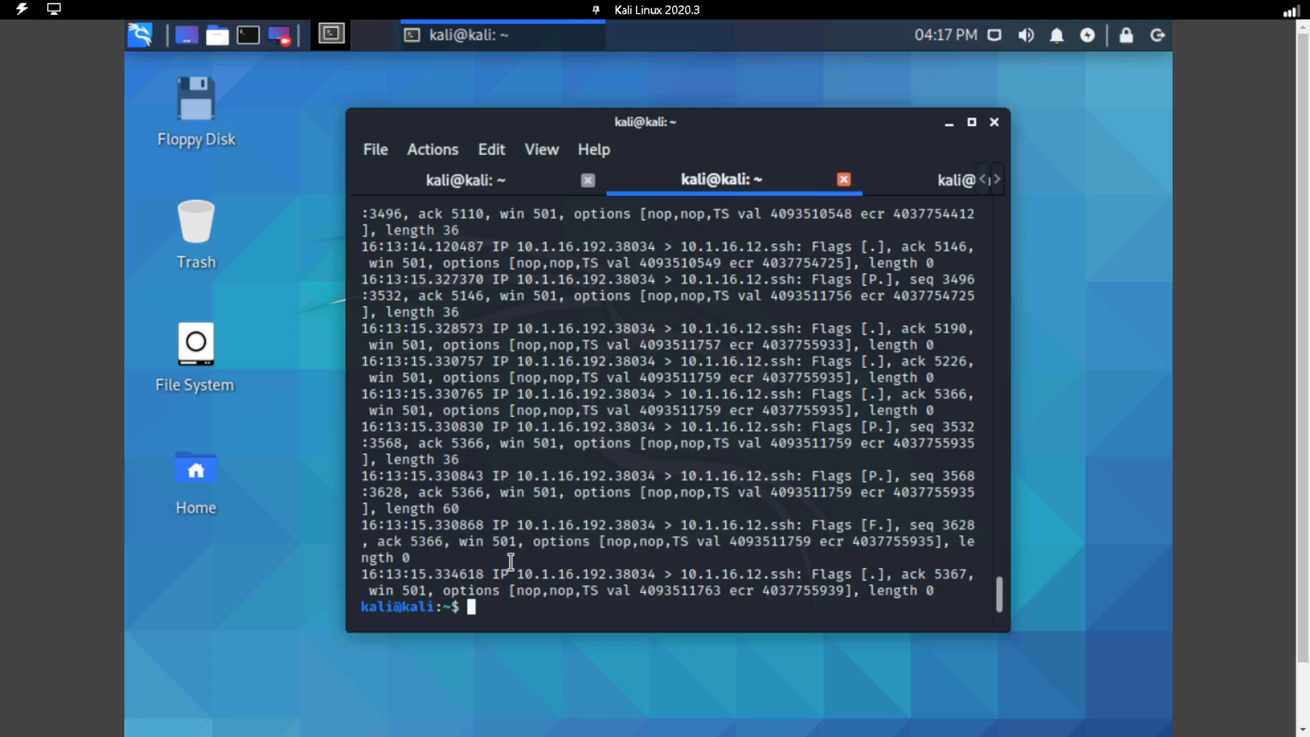
text(clear)
key(Return)
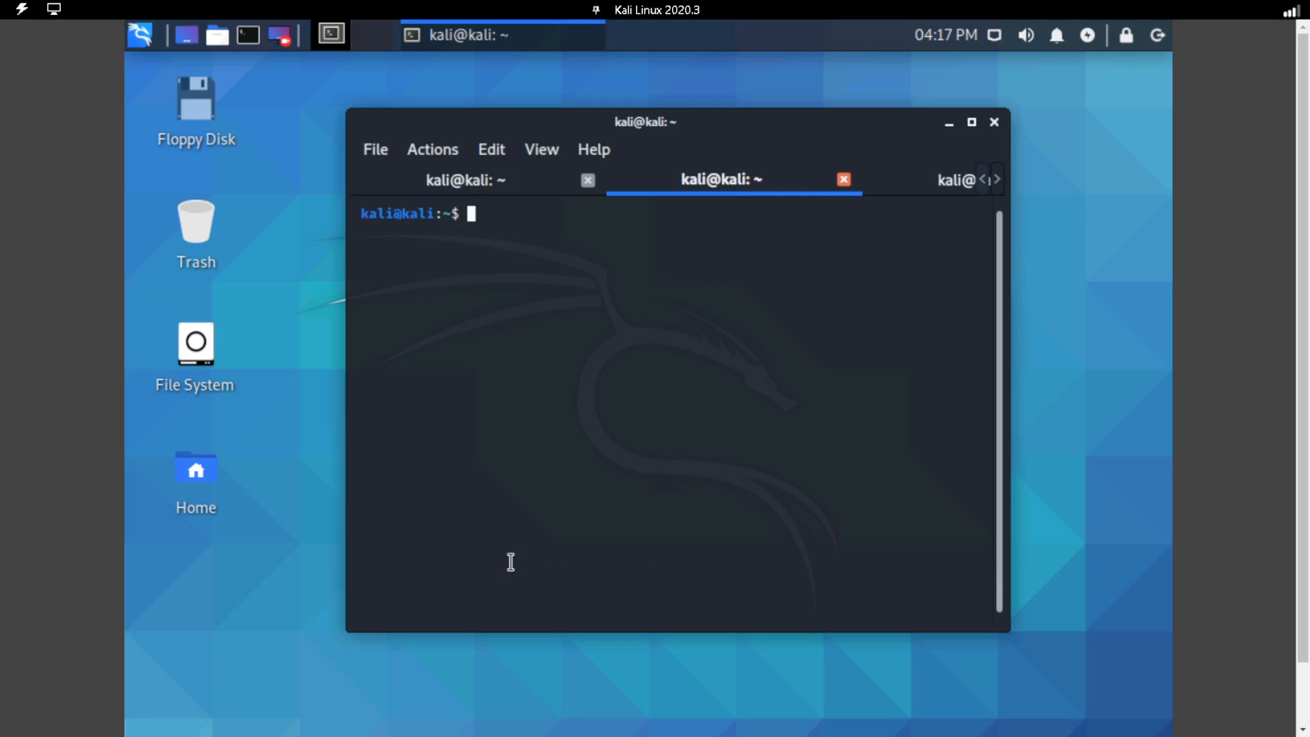
text(ping -c 5 10.1.16.12)
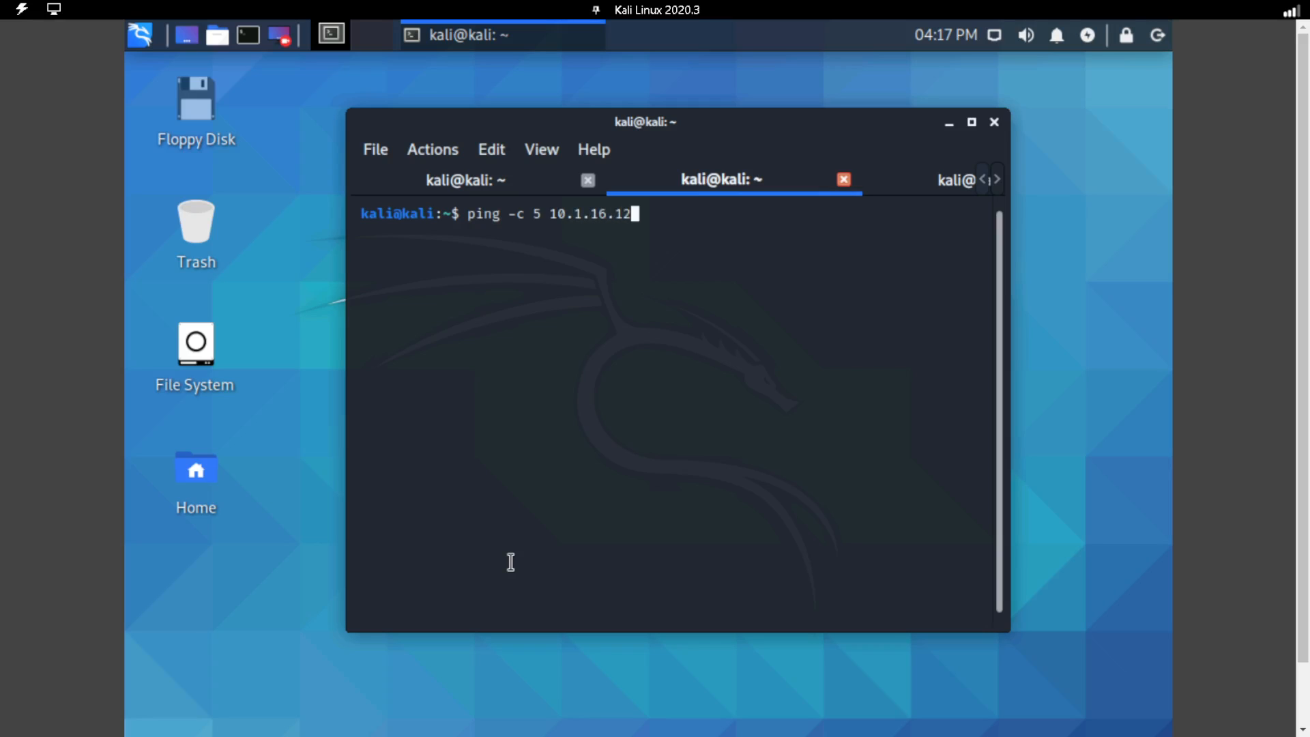
key(Return)
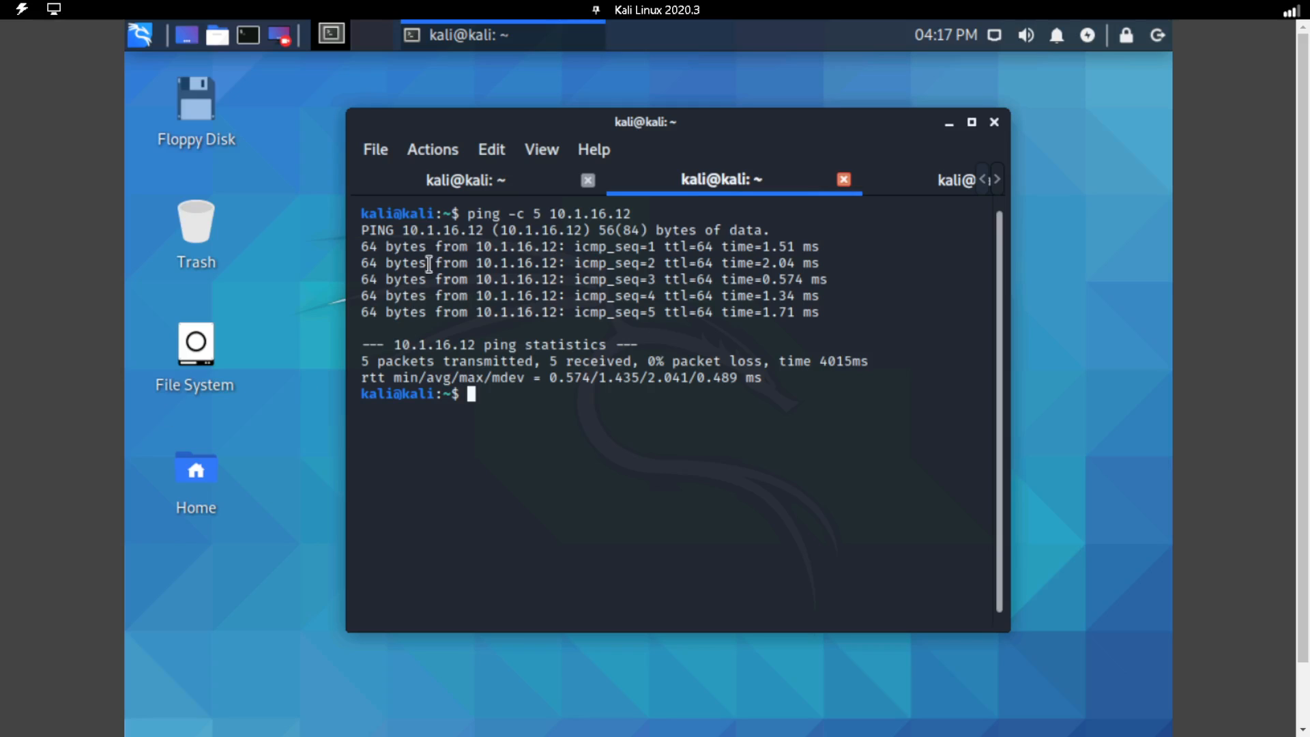
Stop the ICMP capture in the first terminal tab and read the captured packets with "sudo tcpdump -r ping.txt".
click(474, 180)
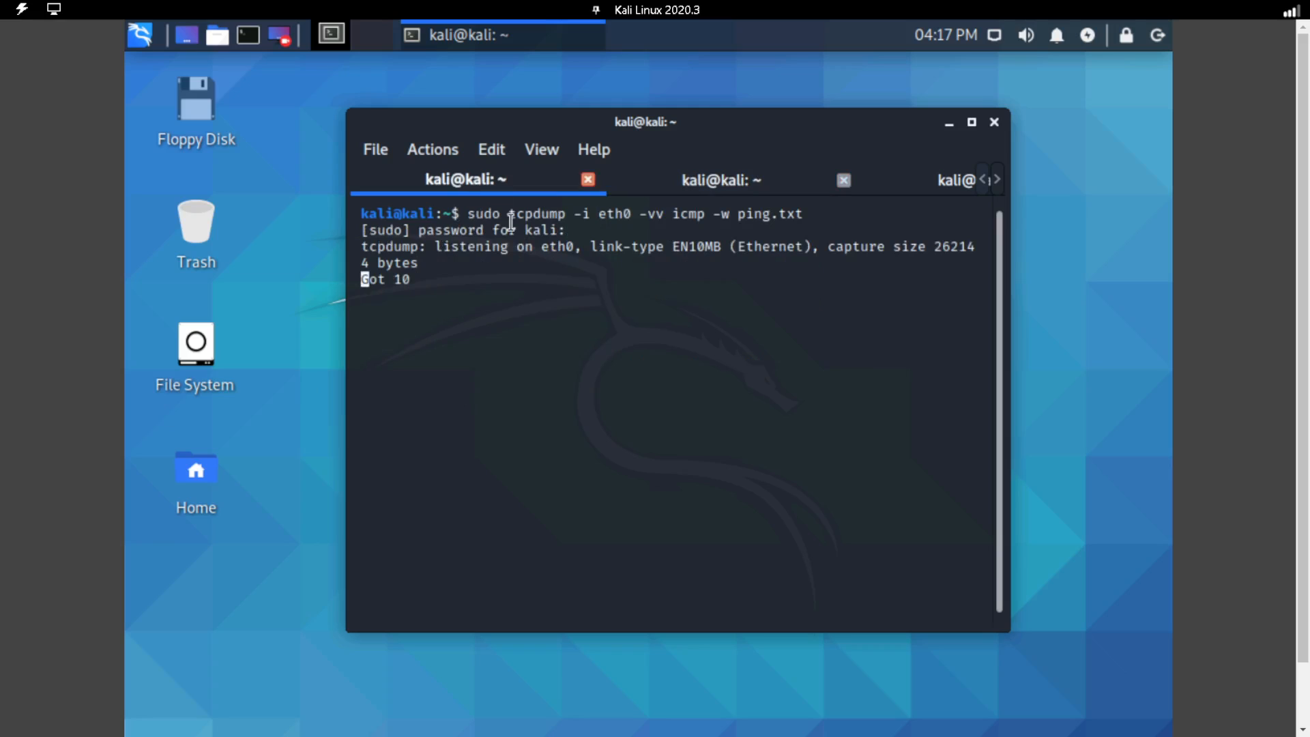
key(ctrl+c)
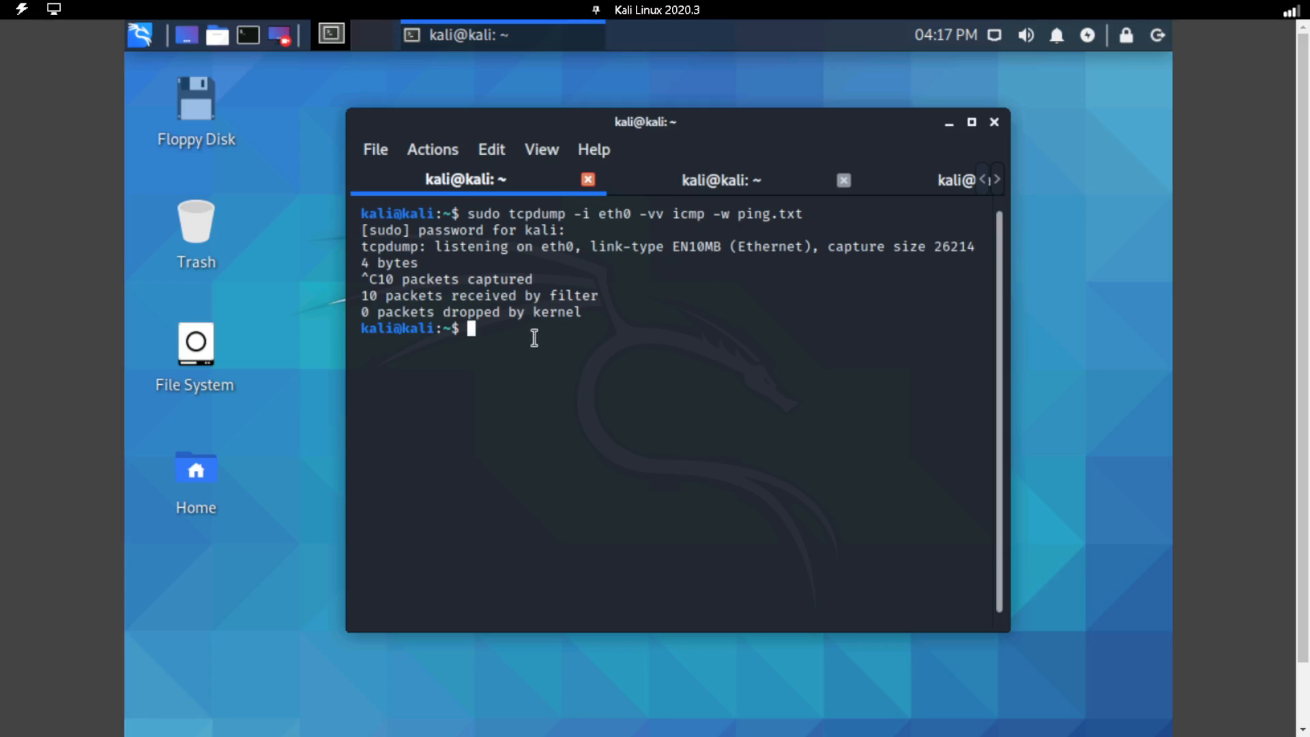
text(sudo tcpdump )
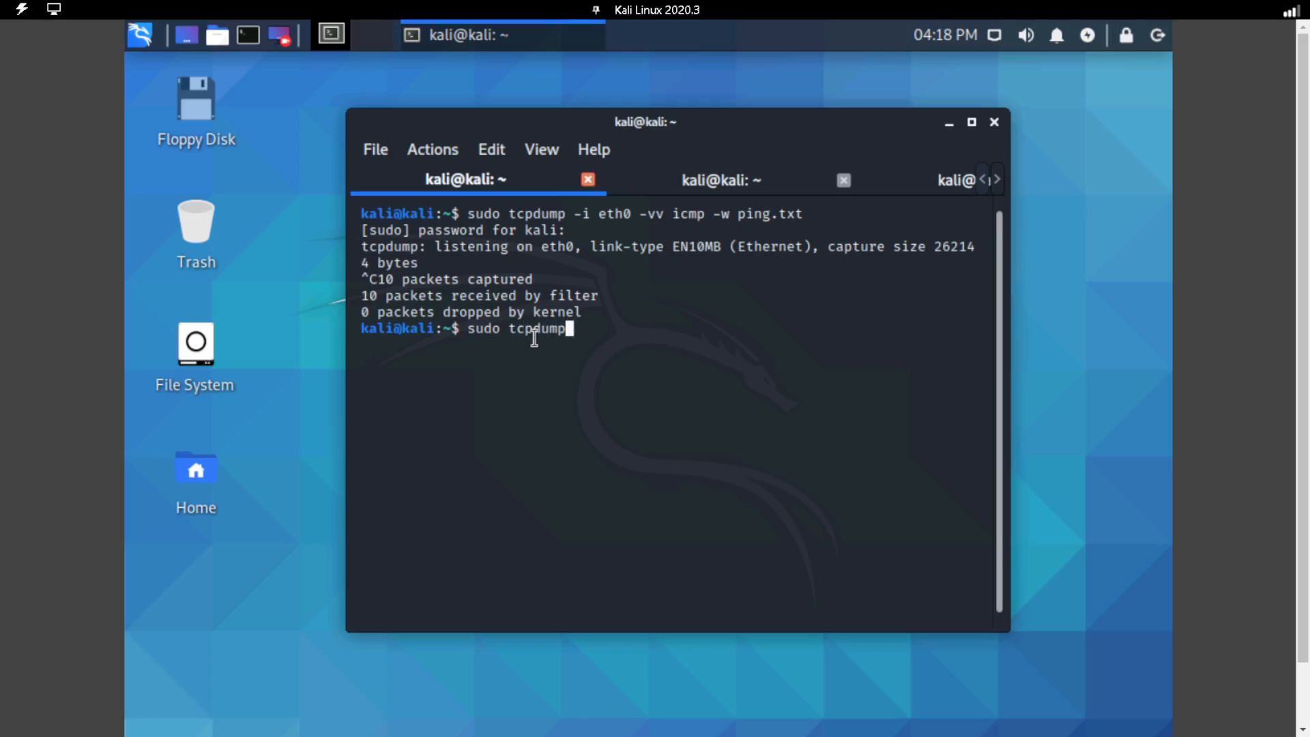
text(-r ping.txt)
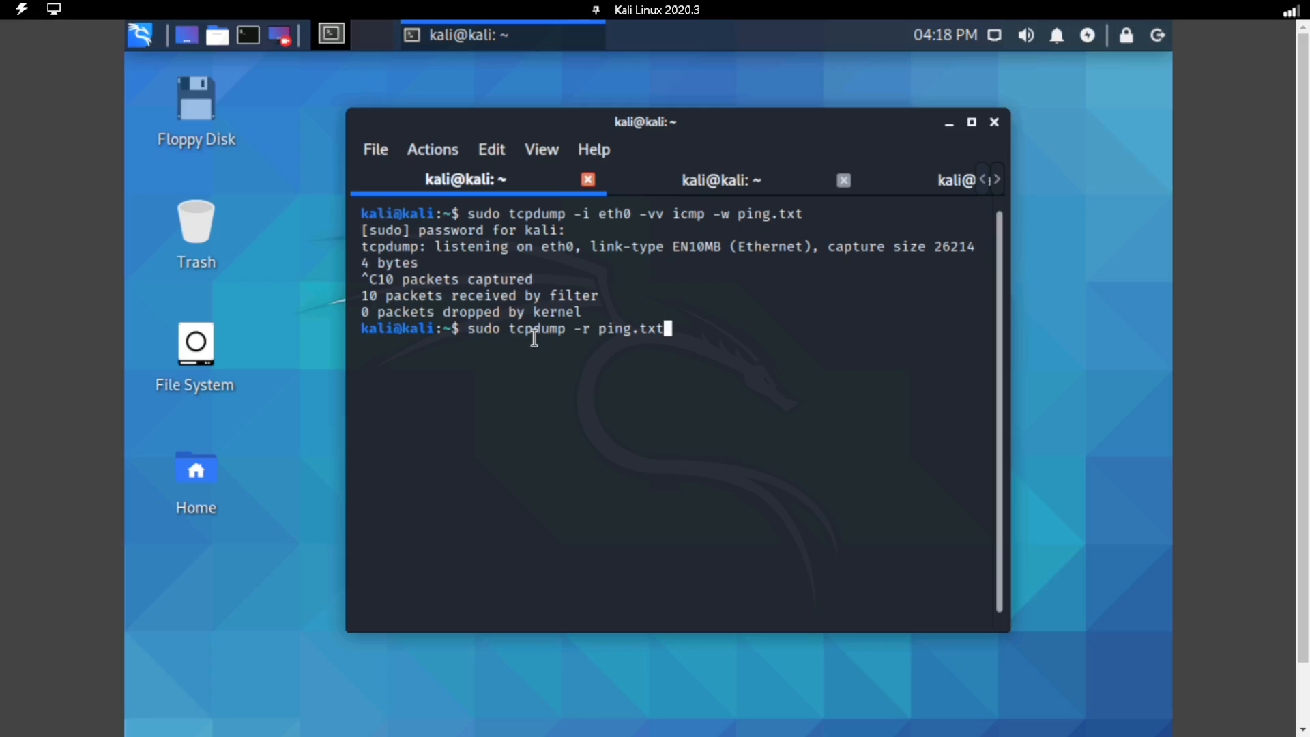
key(Return)
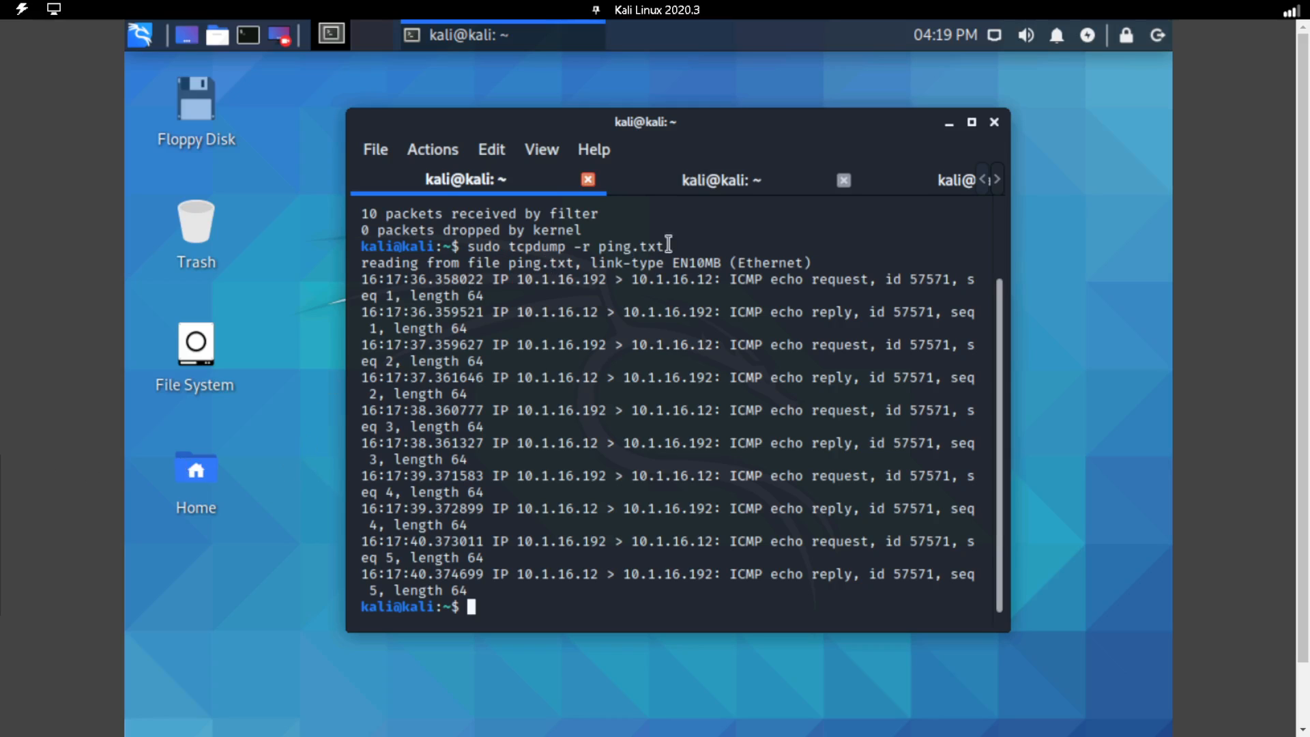
Launch Wireshark with "wireshark" from the third terminal tab.
click(931, 186)
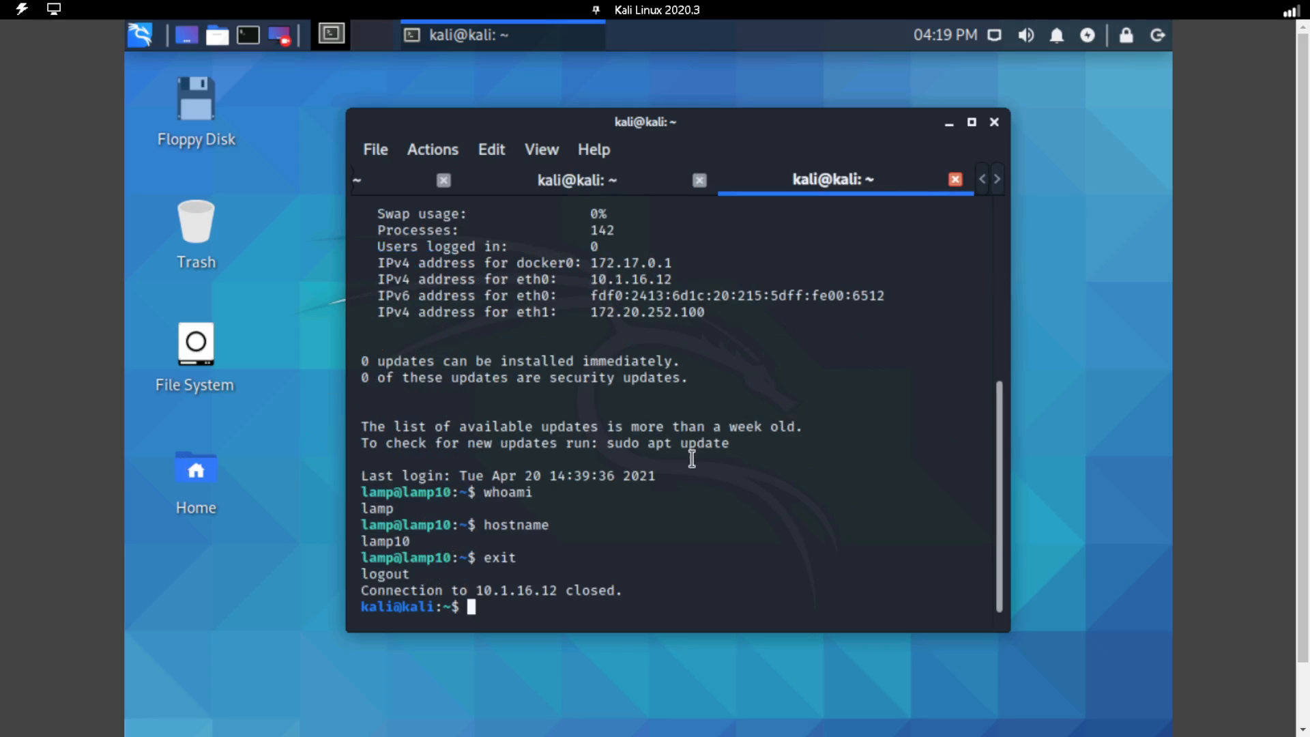
text(wireshark)
key(Return)
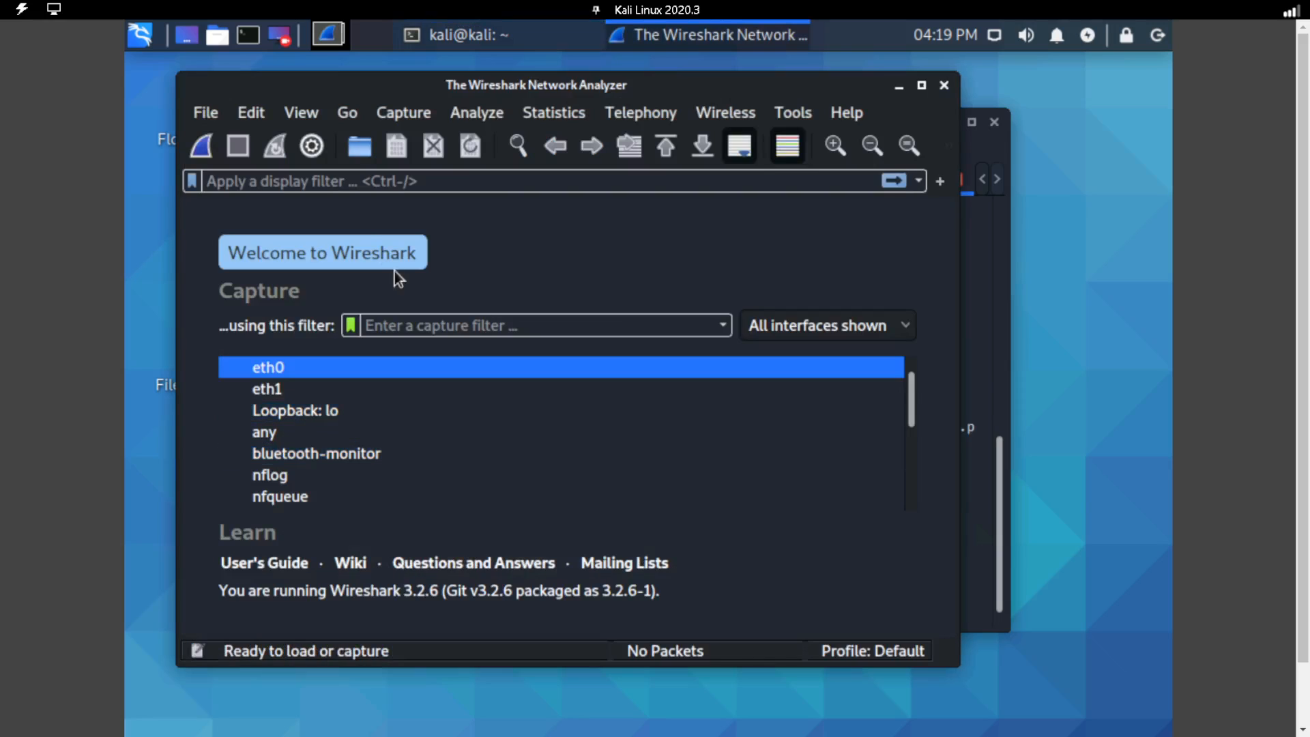
Open the capture file ping.txt from /home/kali in Wireshark and maximize its window.
click(205, 114)
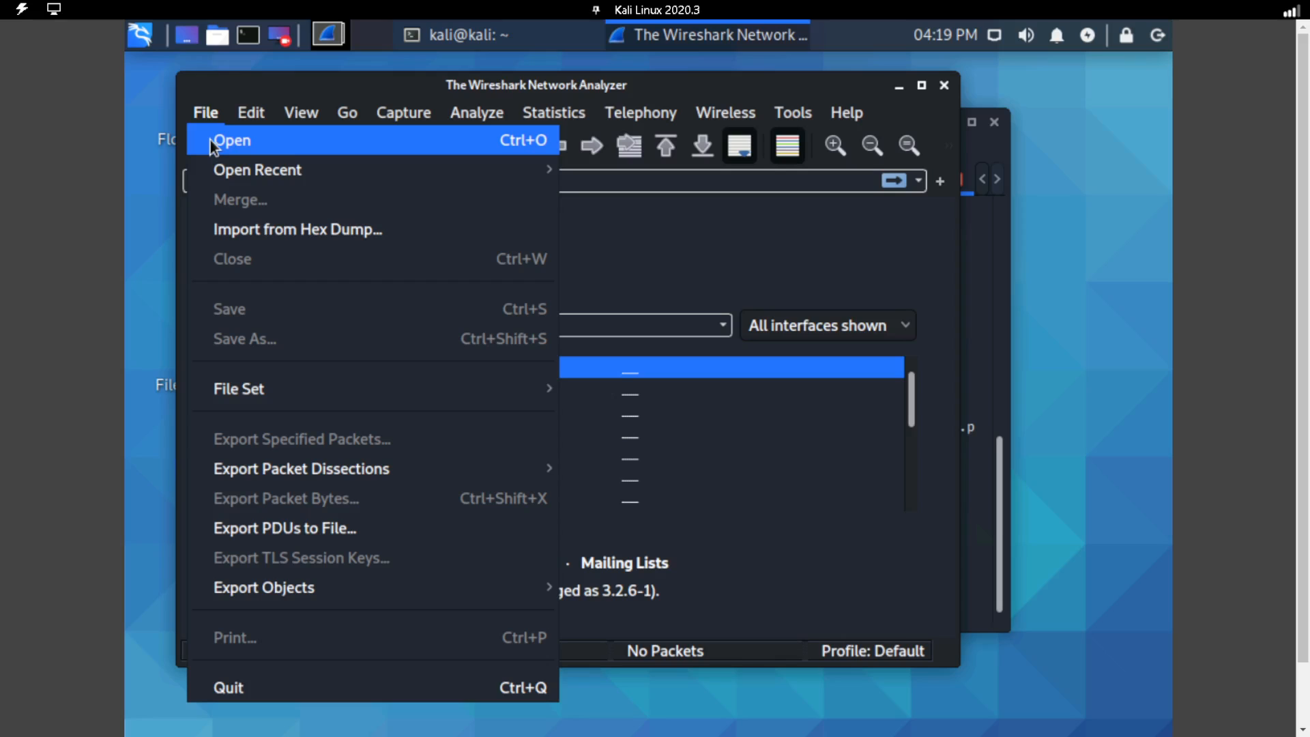
click(210, 140)
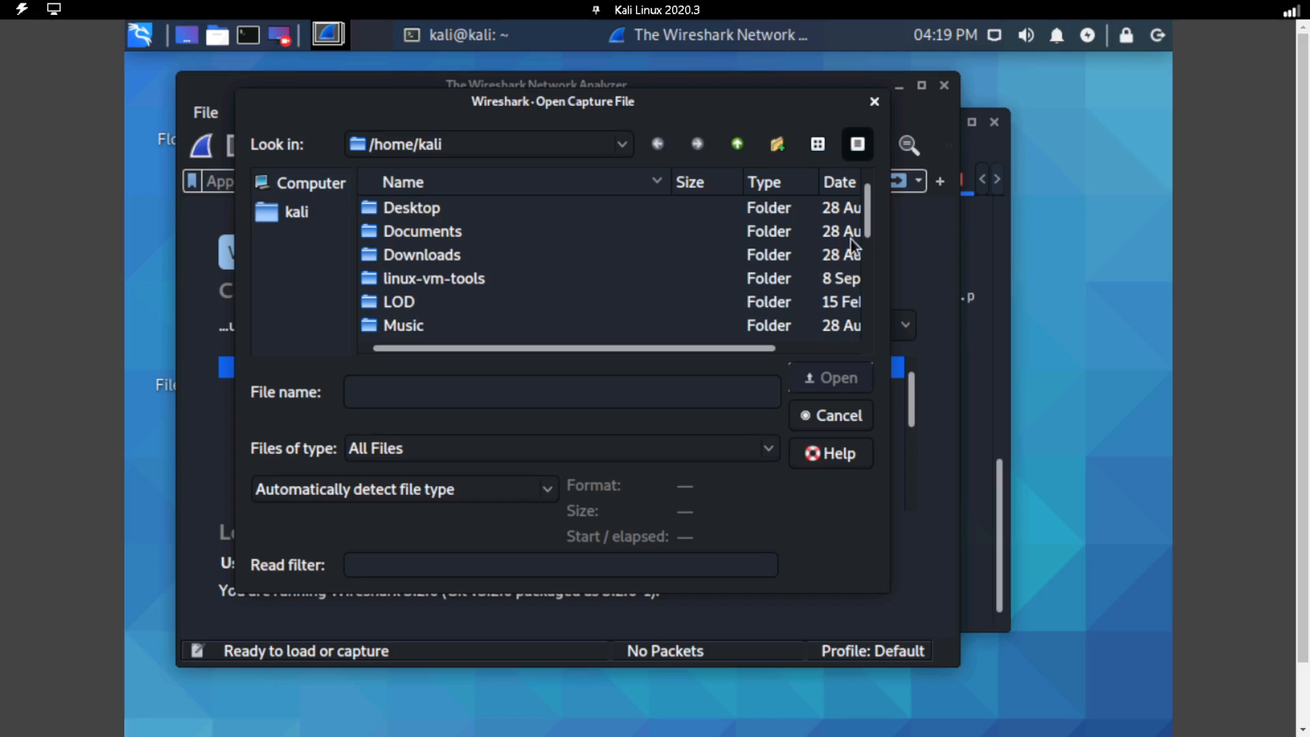
drag(871, 237, 868, 326)
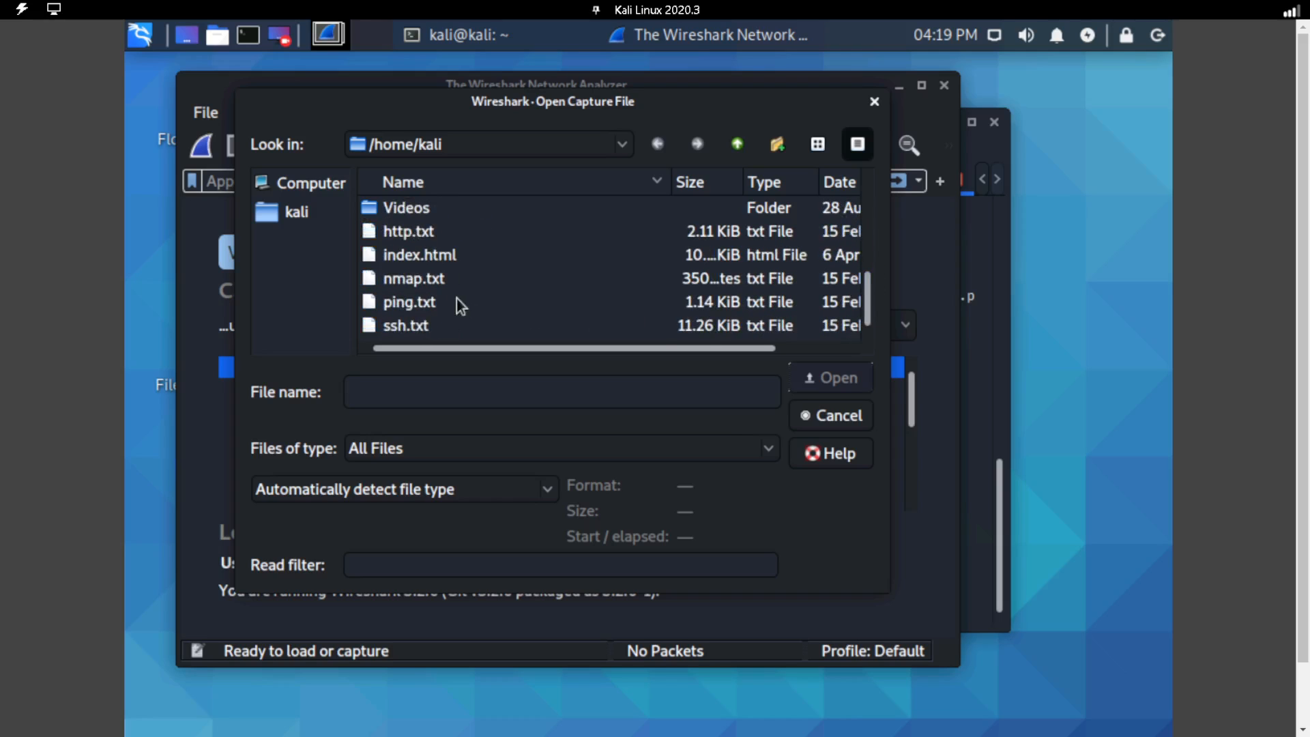
click(436, 304)
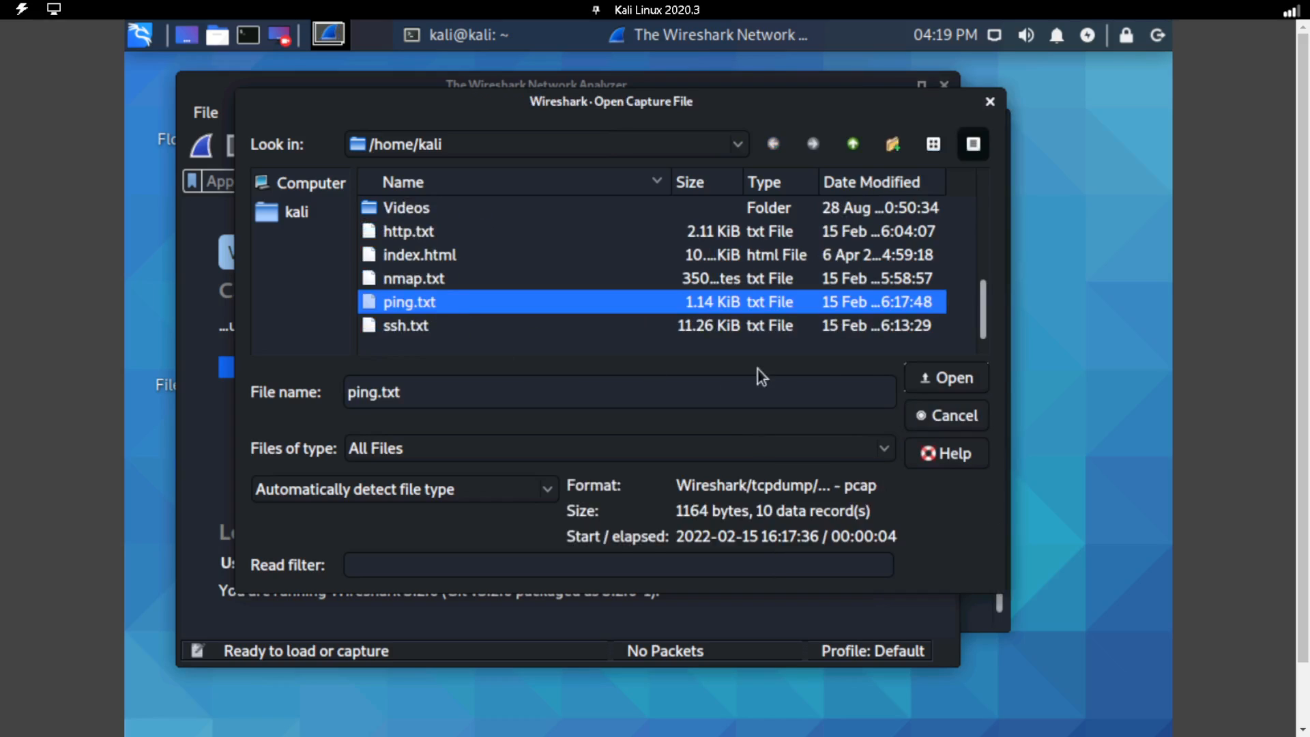
click(938, 377)
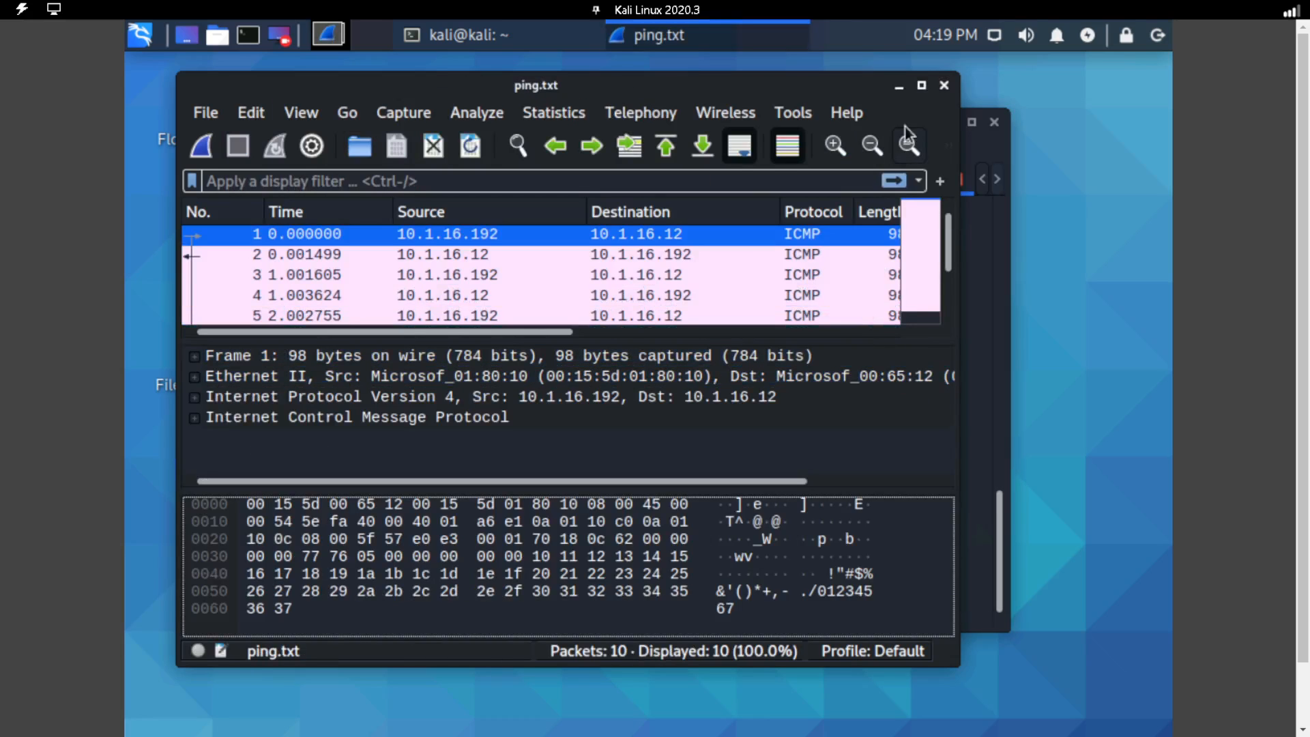
click(923, 86)
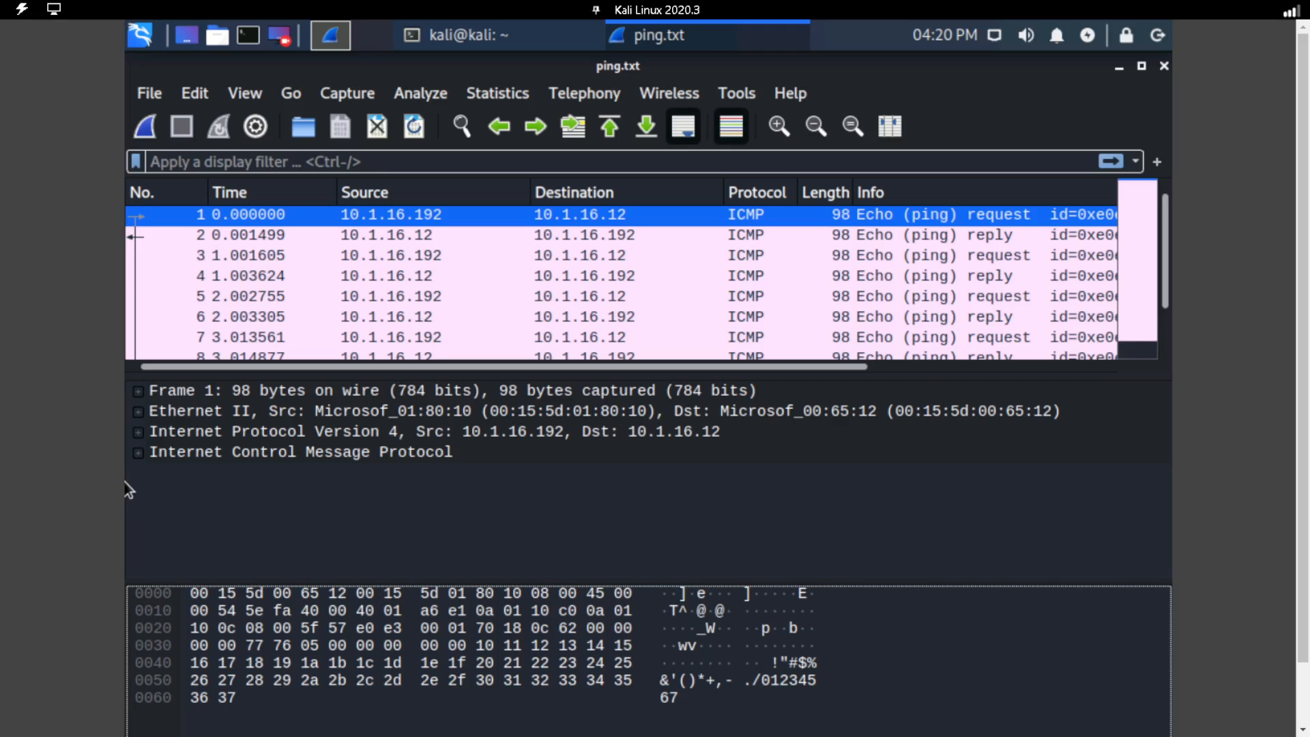
Close the Wireshark capture window, then bring the lab's Instructions window into view and maximize it at the comprehensive questions.
click(1164, 67)
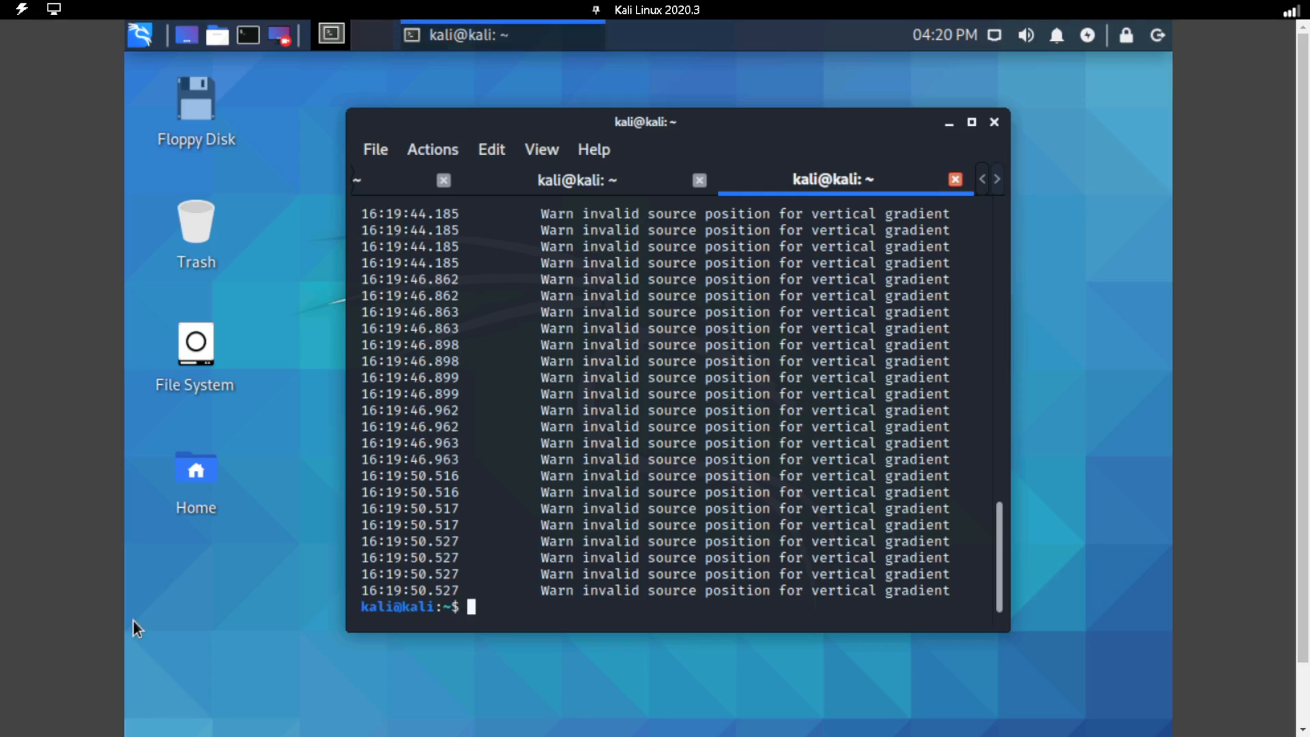
drag(253, 44, 624, 44)
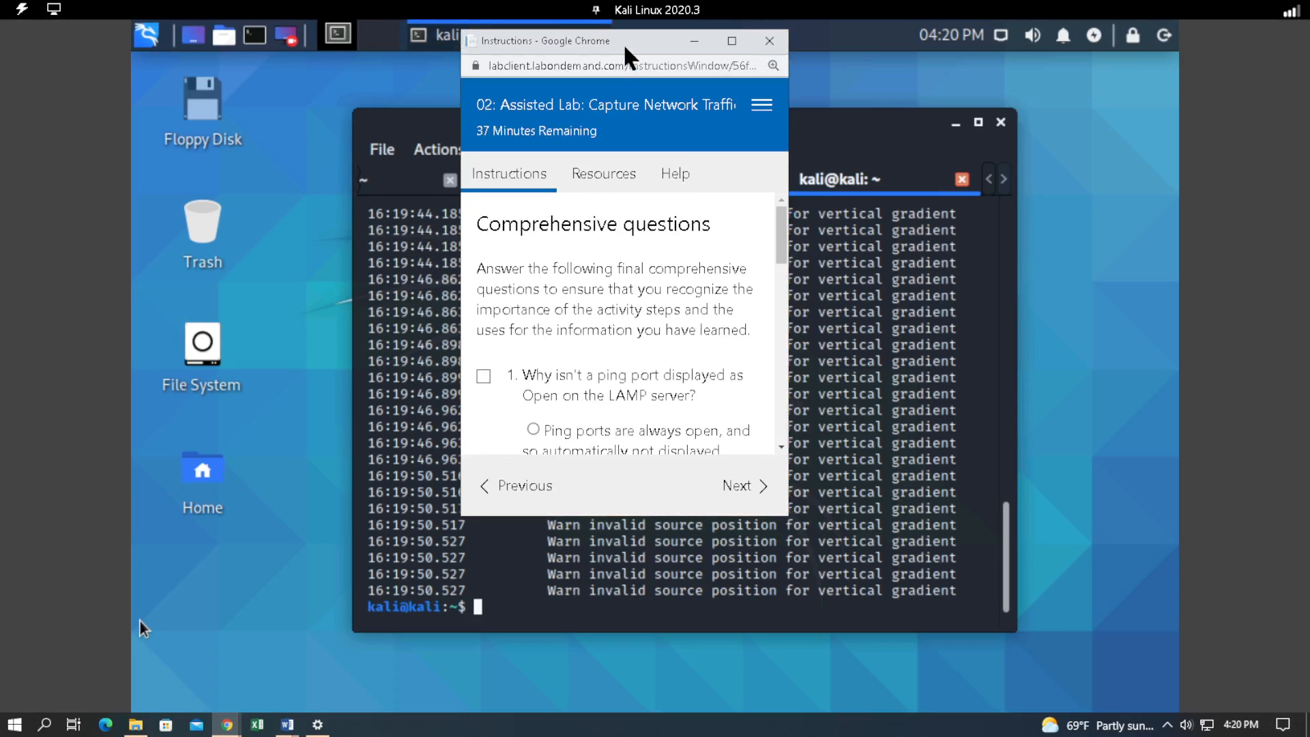
double_click(624, 40)
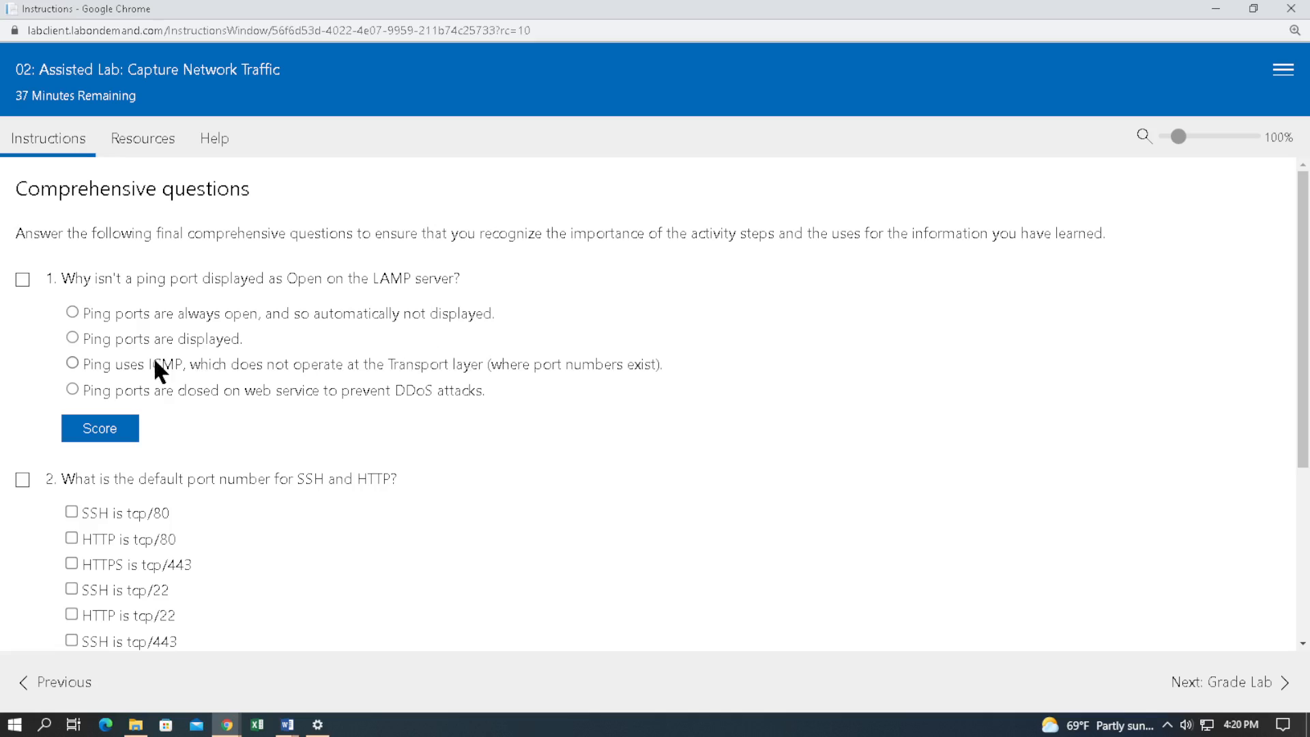
Answer and score question 1 with ping using ICMP, which does not operate at the Transport layer, and question 2 with HTTP tcp/80 and SSH tcp/22.
click(118, 366)
click(99, 428)
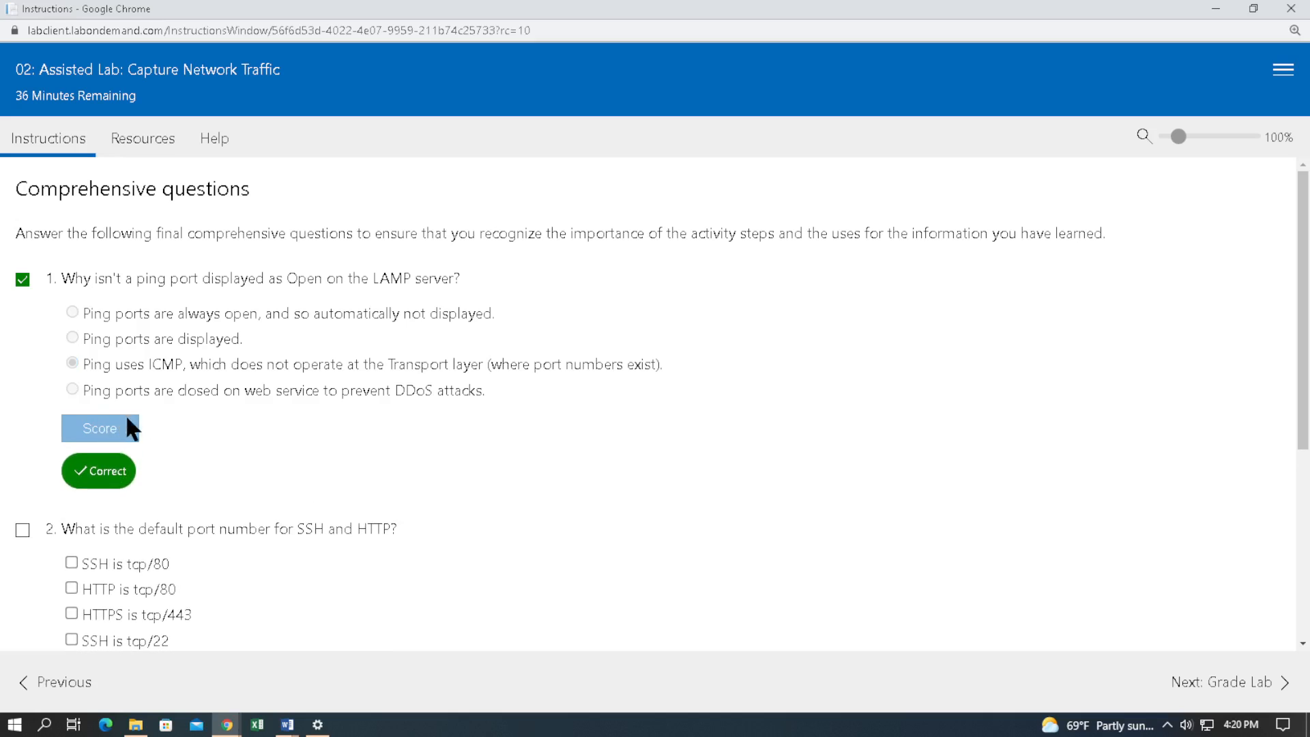
scroll(277, 437, down, 2)
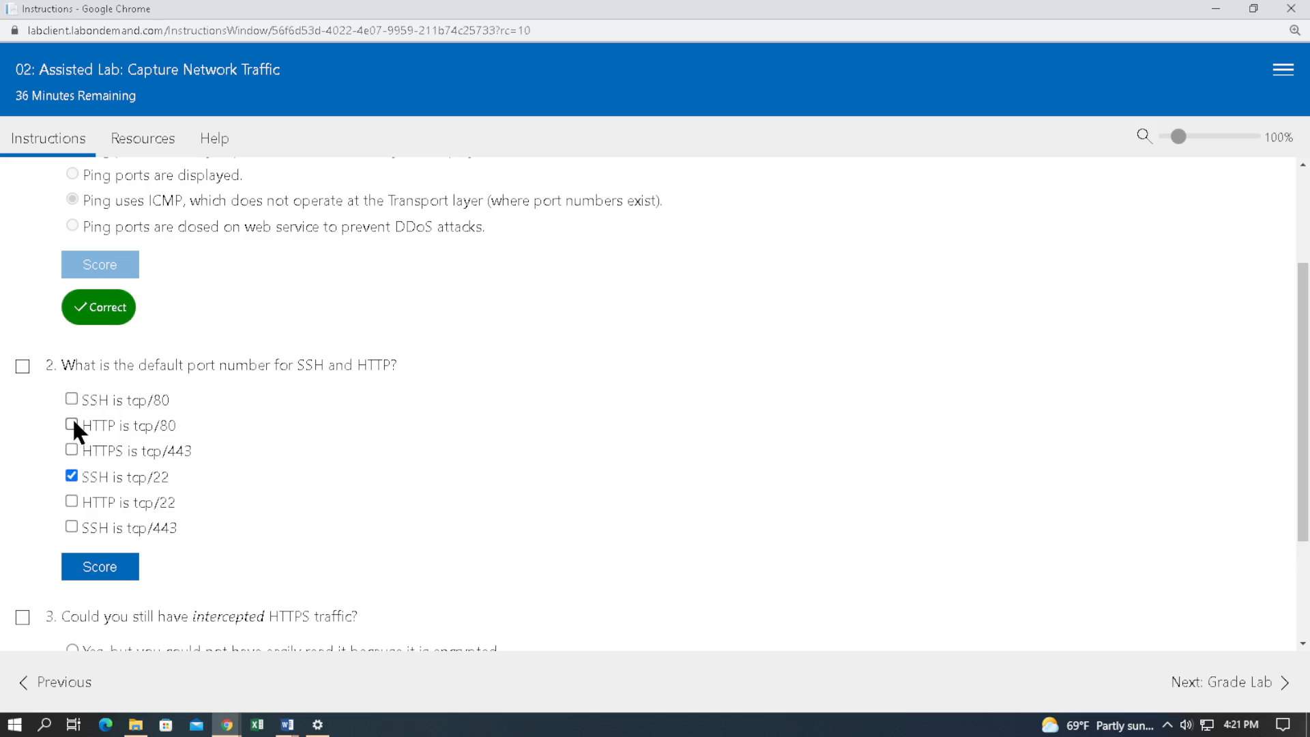
click(22, 367)
click(97, 572)
Answer question 3 with "Yes, but you could not have easily read it because it is encrypted" and score it.
scroll(235, 508, down, 3)
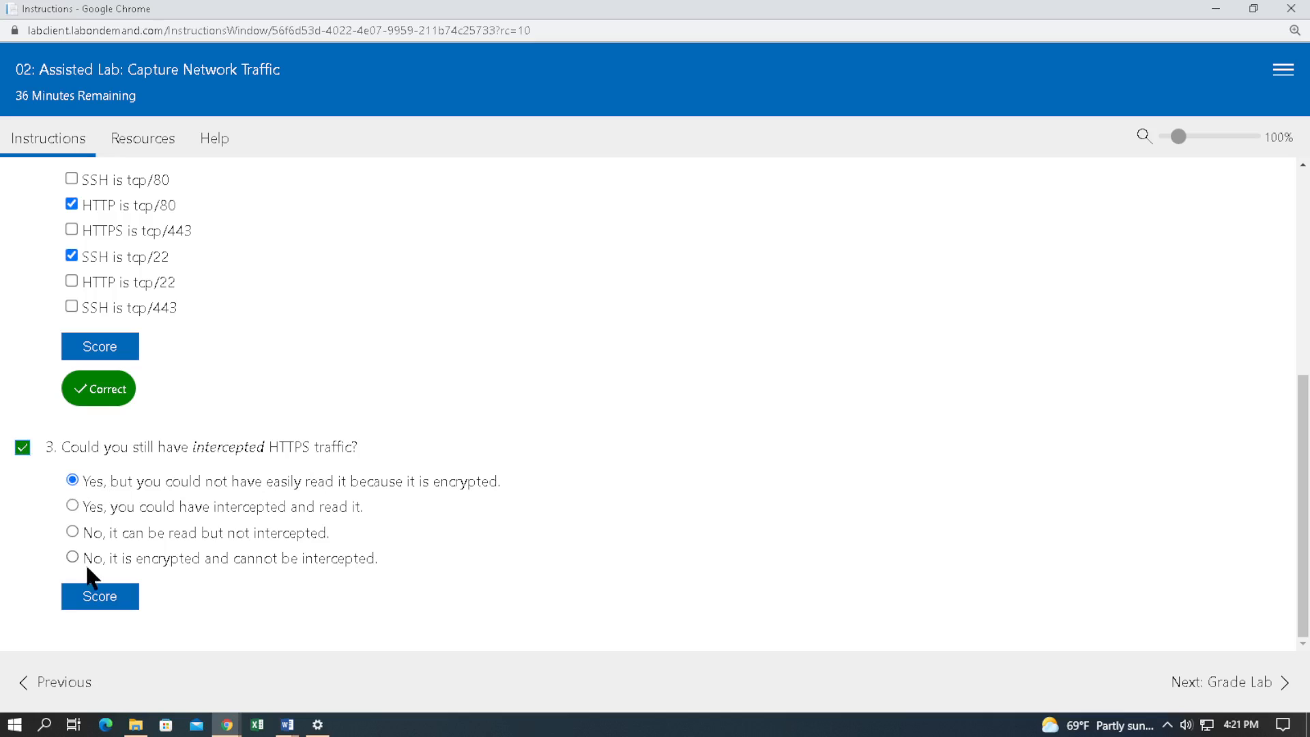
click(91, 594)
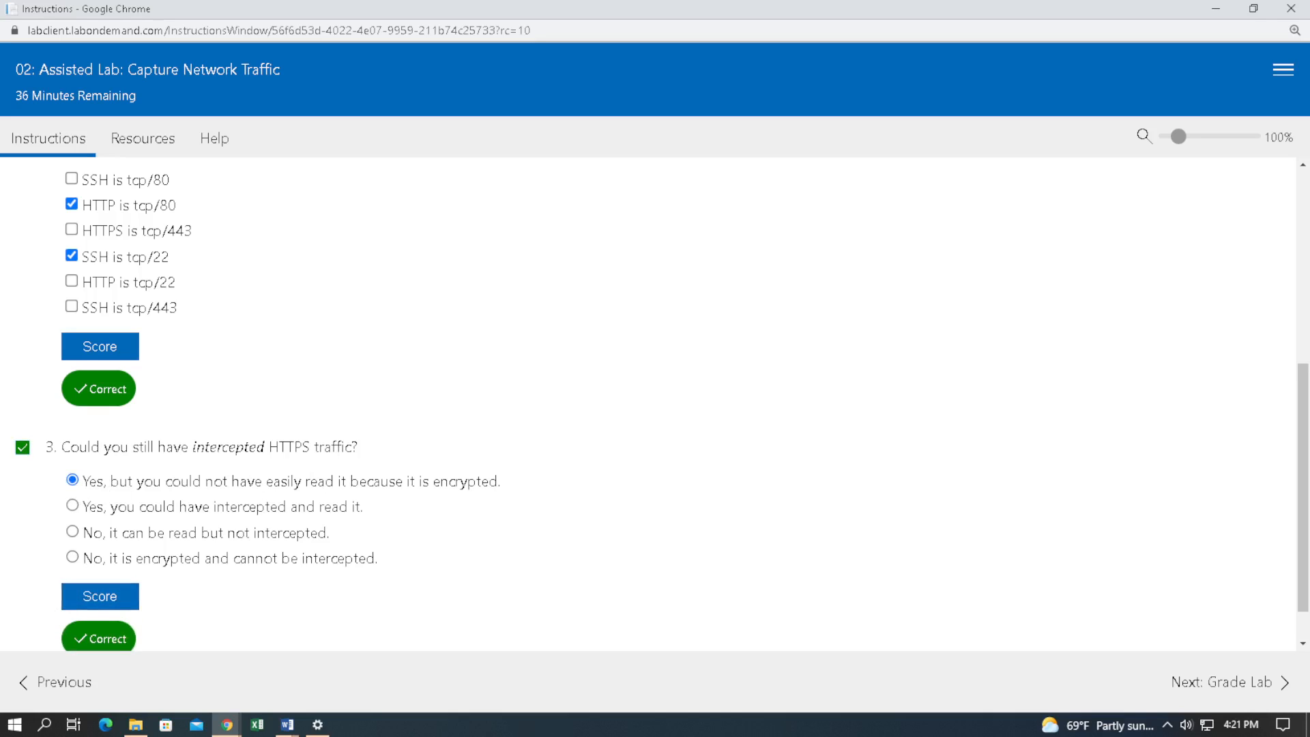